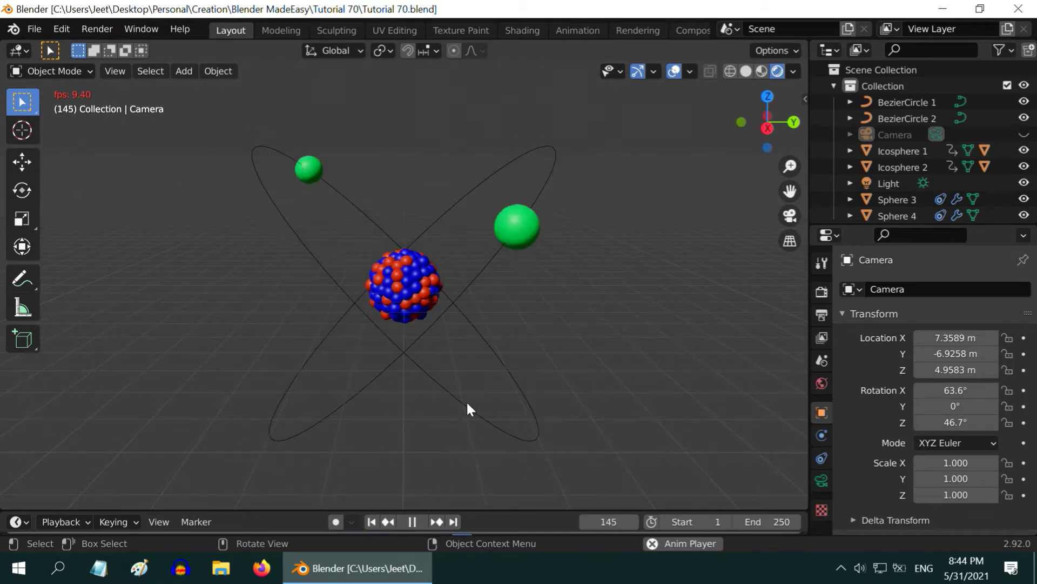
pyautogui.keyDown('ctrl'); pyautogui.moveTo(462, 393); pyautogui.dragTo(453, 351, button='middle'); pyautogui.keyUp('ctrl')
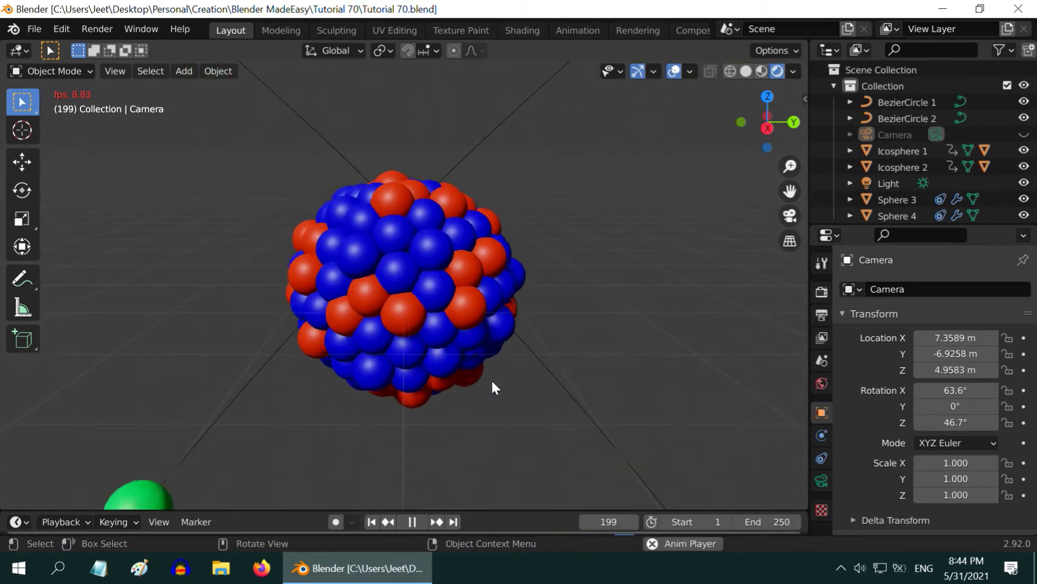
pyautogui.scroll(-9, 517, 330)
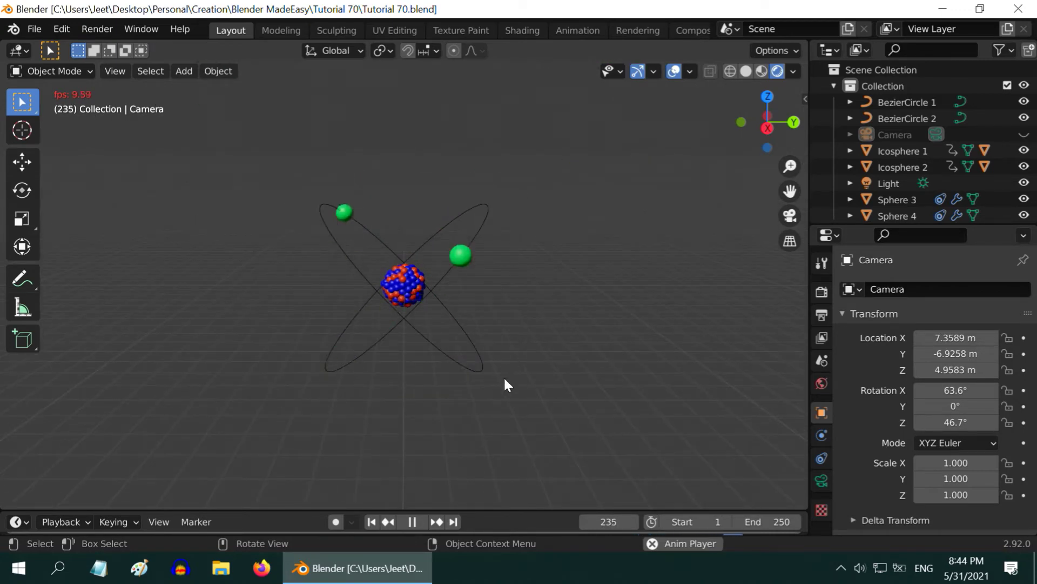
pyautogui.scroll(3, 518, 419)
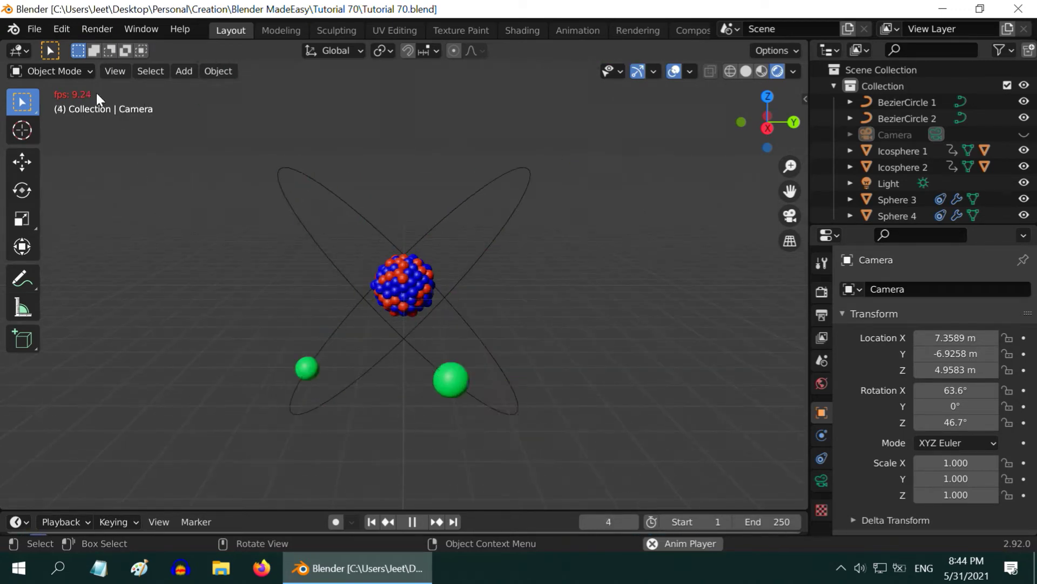
# Start a new file with the default scene and delete the default cube.
pyautogui.click(35, 29)
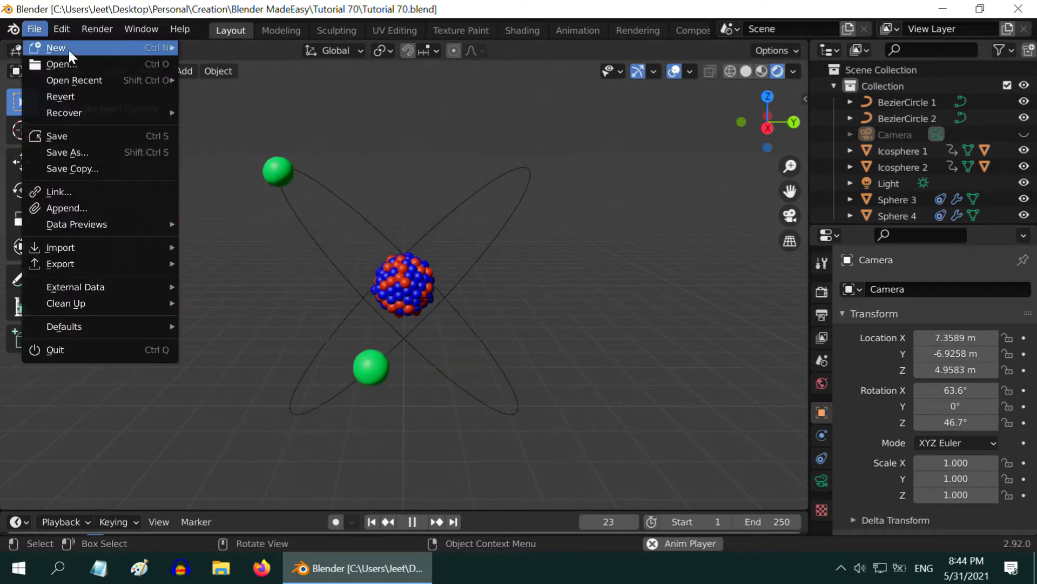
pyautogui.moveTo(69, 48)
pyautogui.click(227, 47)
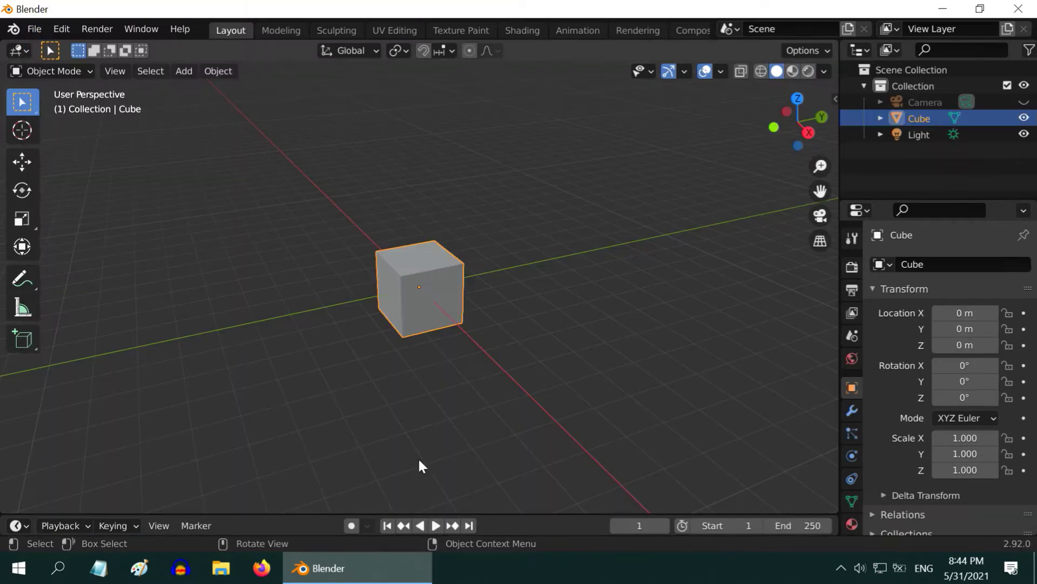
pyautogui.press('x')
pyautogui.click(332, 355)
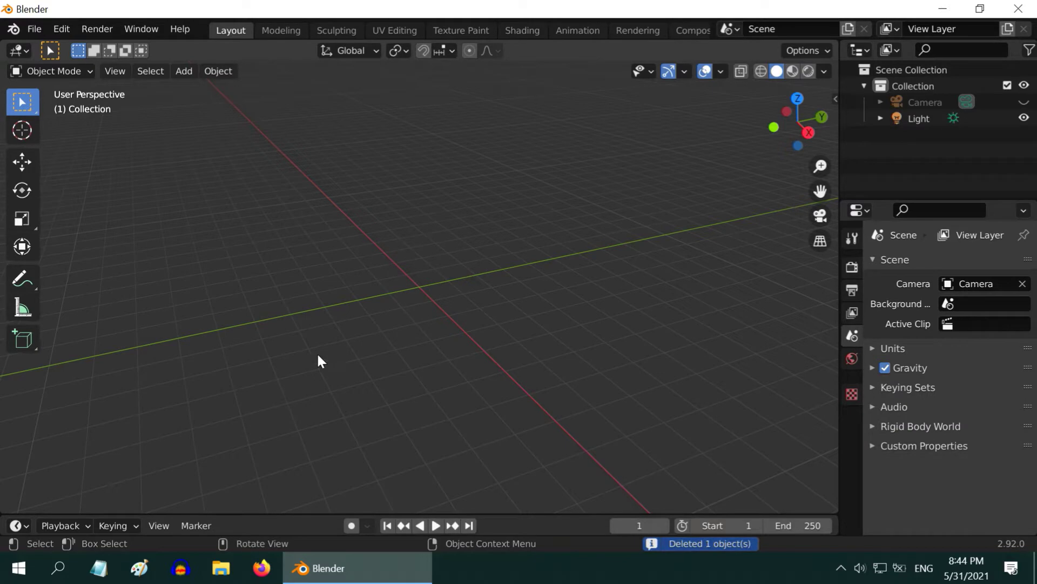
# Add a UV sphere at the origin and scale it uniformly to 0.2.
pyautogui.click(184, 79)
pyautogui.moveTo(199, 88)
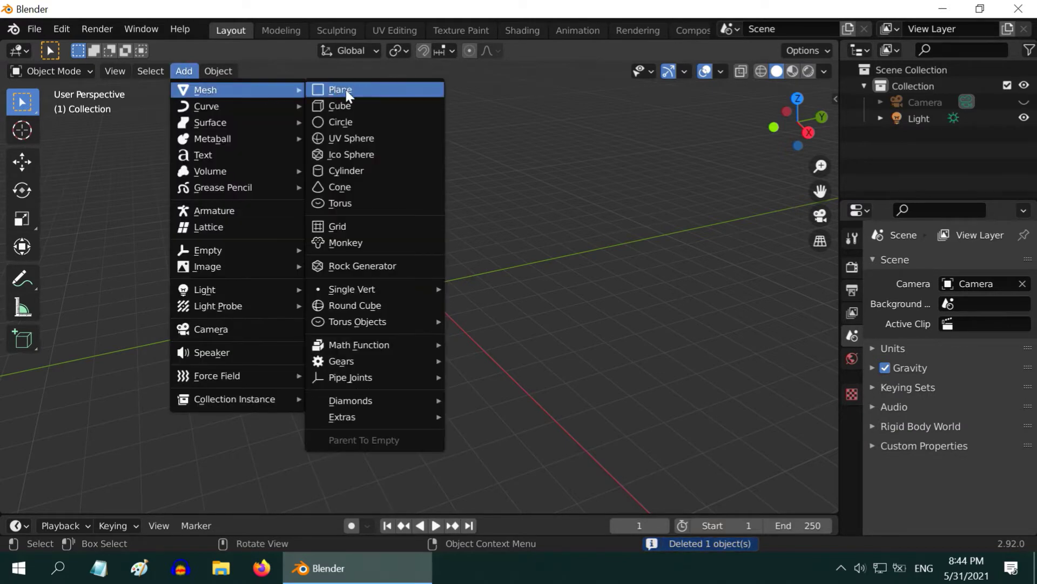
pyautogui.click(359, 137)
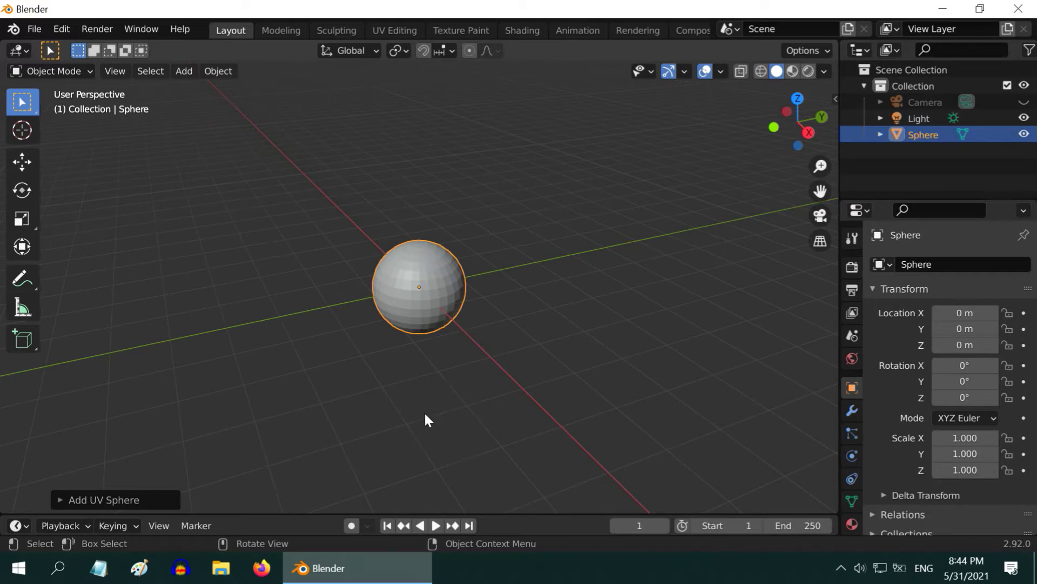
pyautogui.write('s.2')
pyautogui.press('Return')
pyautogui.scroll(5, 424, 421)
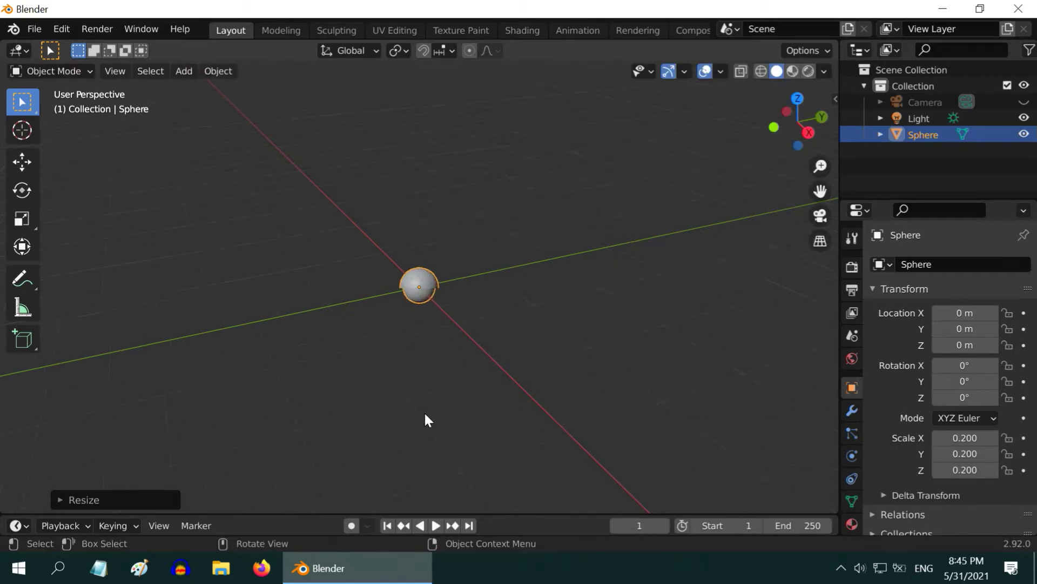
# Give the small sphere a Subdivision Surface modifier with 2 viewport levels and shade it smooth.
pyautogui.click(852, 411)
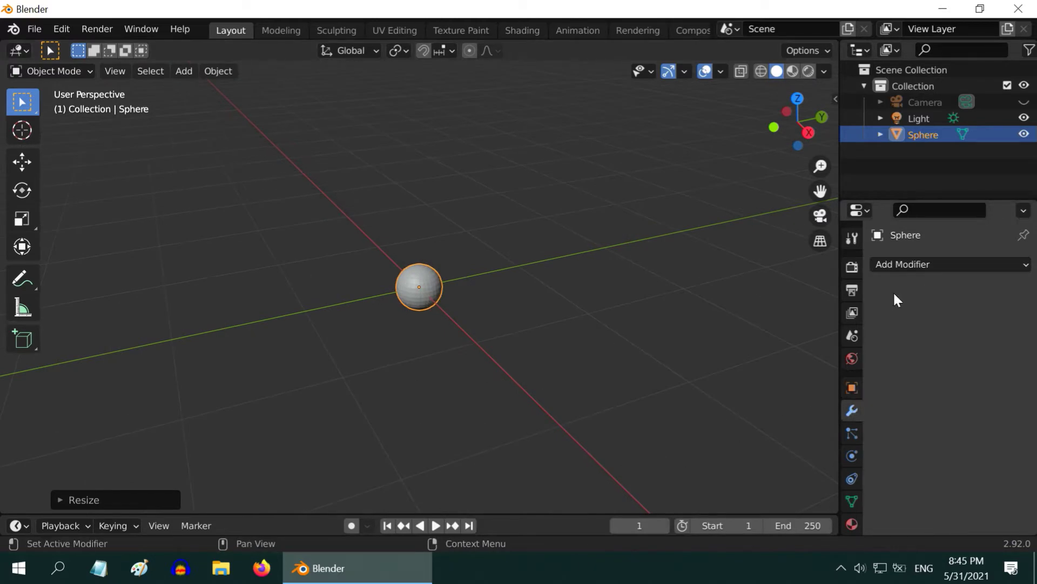
pyautogui.click(940, 264)
pyautogui.scroll(-5, 766, 538)
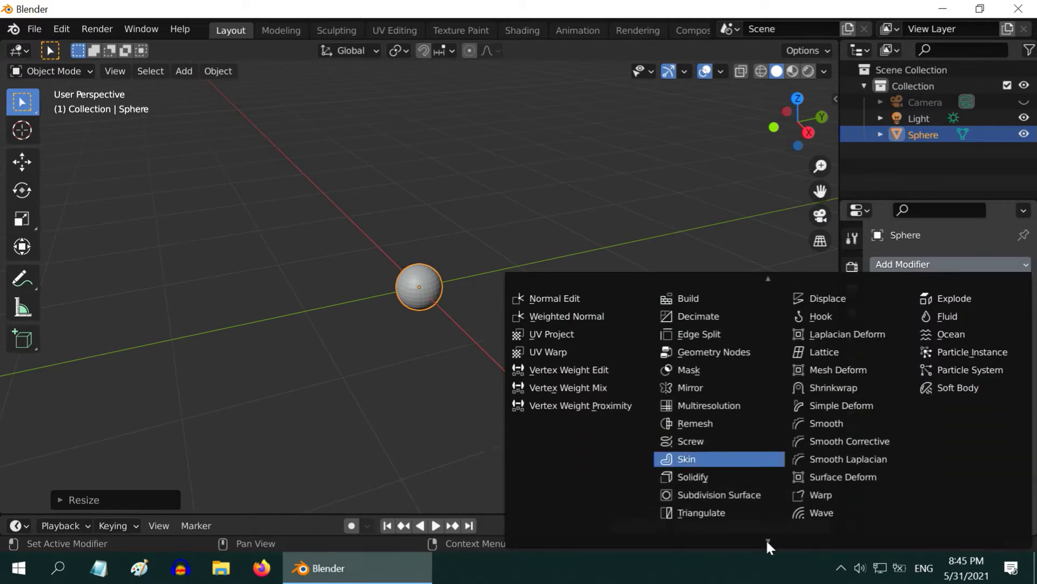
pyautogui.click(748, 460)
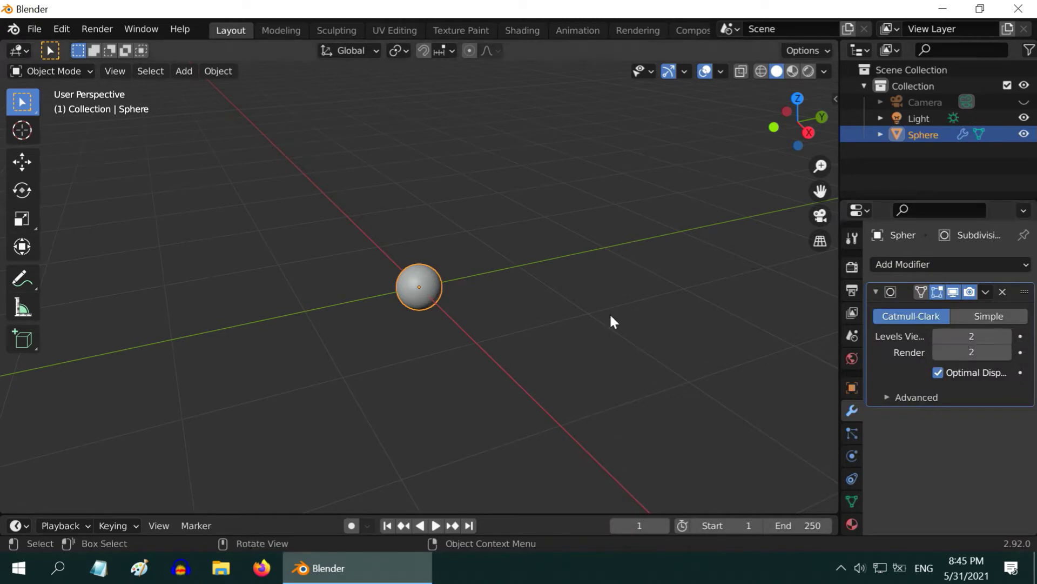
pyautogui.click(219, 72)
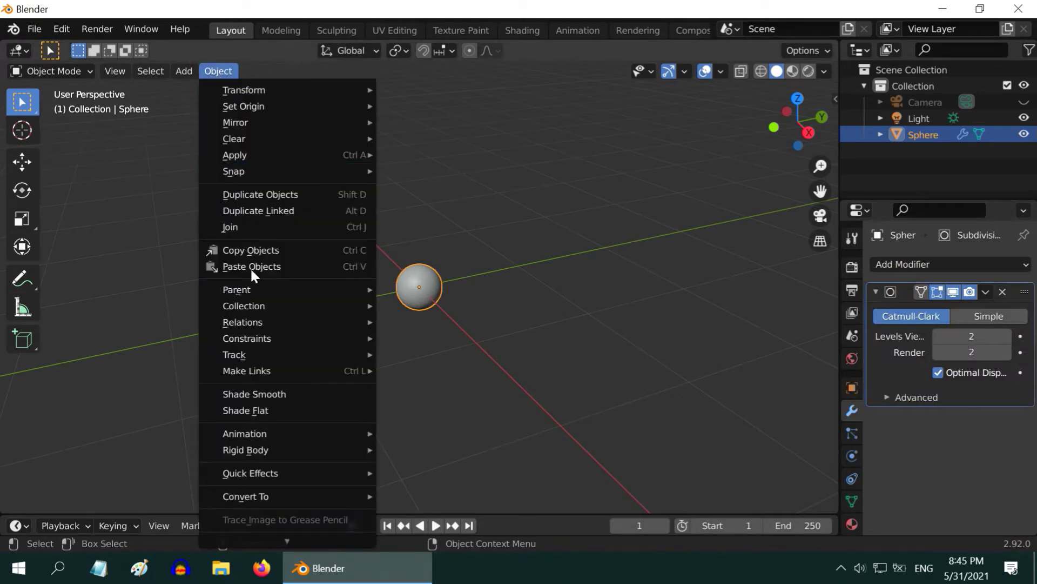
pyautogui.click(288, 394)
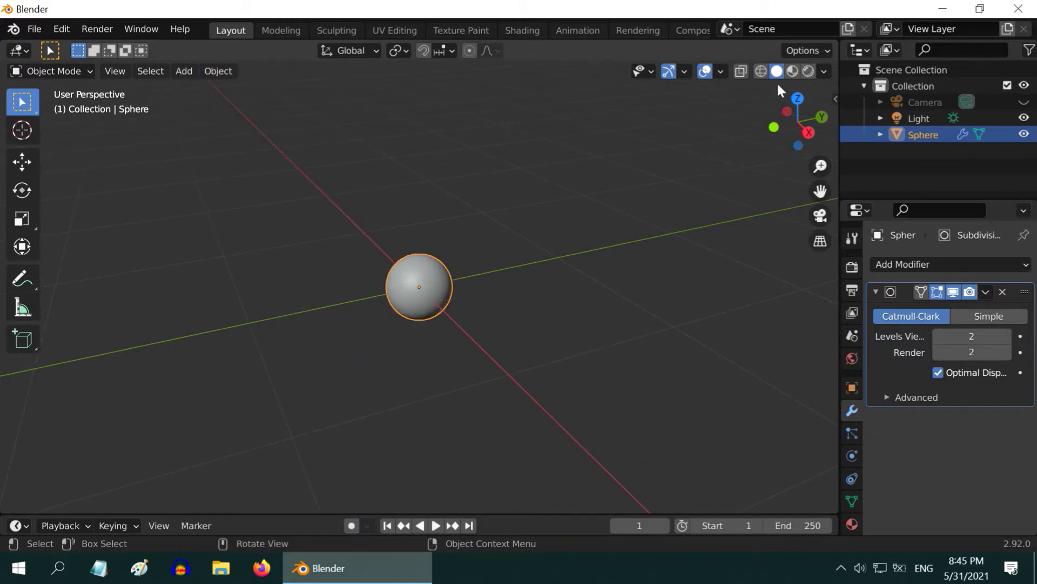
# Show the viewport in rendered shading and give the sphere a new material with a blue base color, hue 0.663, saturation 1.000.
pyautogui.click(808, 72)
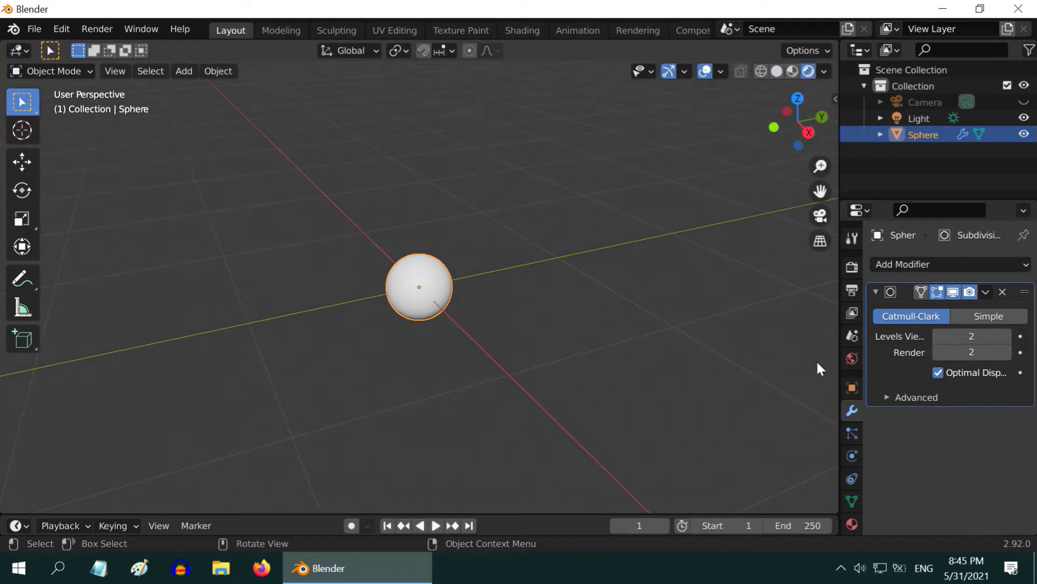
pyautogui.click(852, 524)
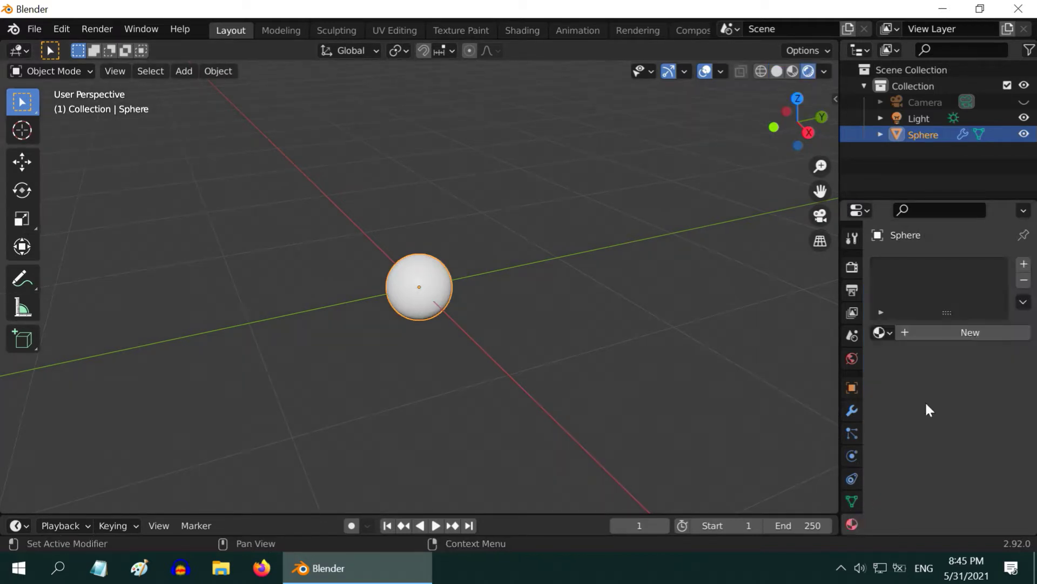
pyautogui.click(939, 330)
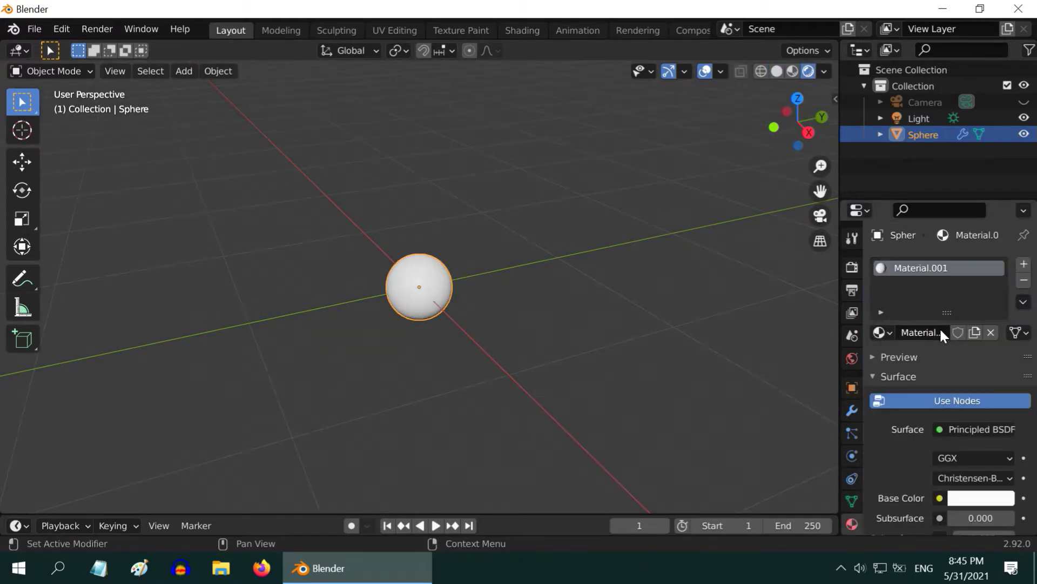
pyautogui.click(968, 497)
pyautogui.click(977, 285)
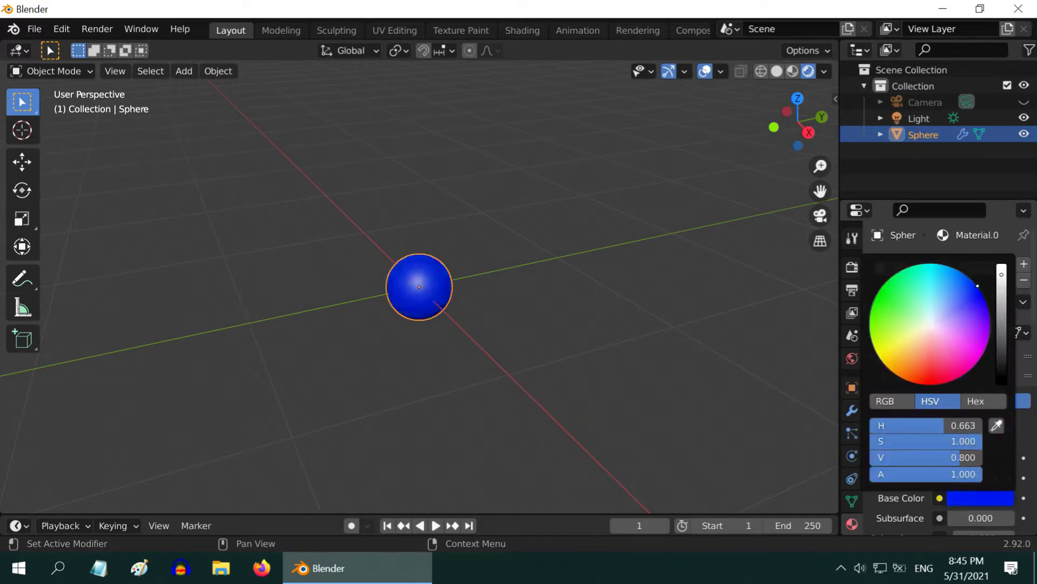
# Move the blue sphere away from the origin to an empty area near the positive X axis.
pyautogui.scroll(-2, 432, 291)
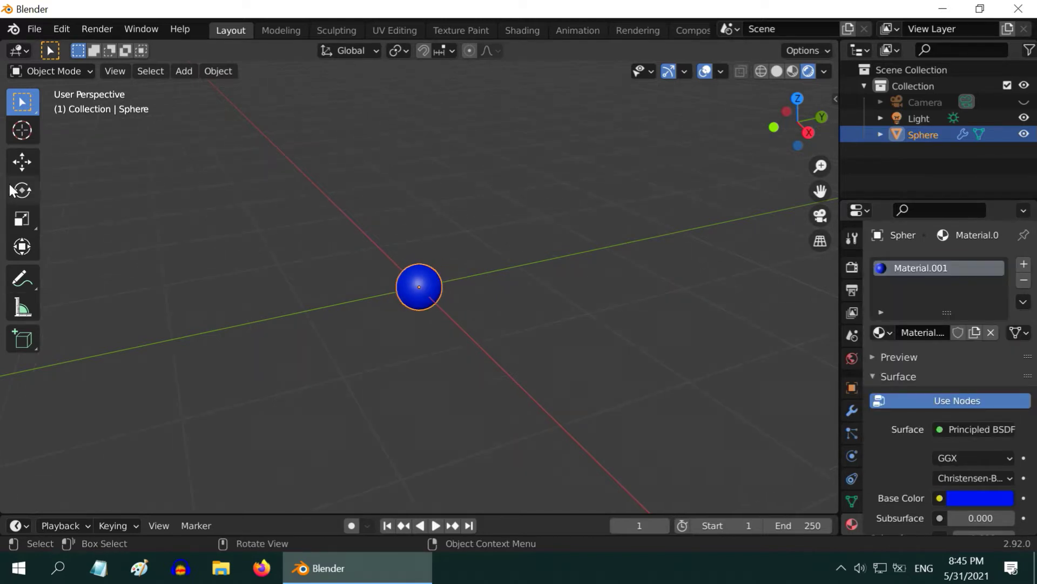
pyautogui.click(22, 162)
pyautogui.scroll(-2, 449, 307)
pyautogui.moveTo(423, 293); pyautogui.dragTo(584, 415)
pyautogui.click(22, 101)
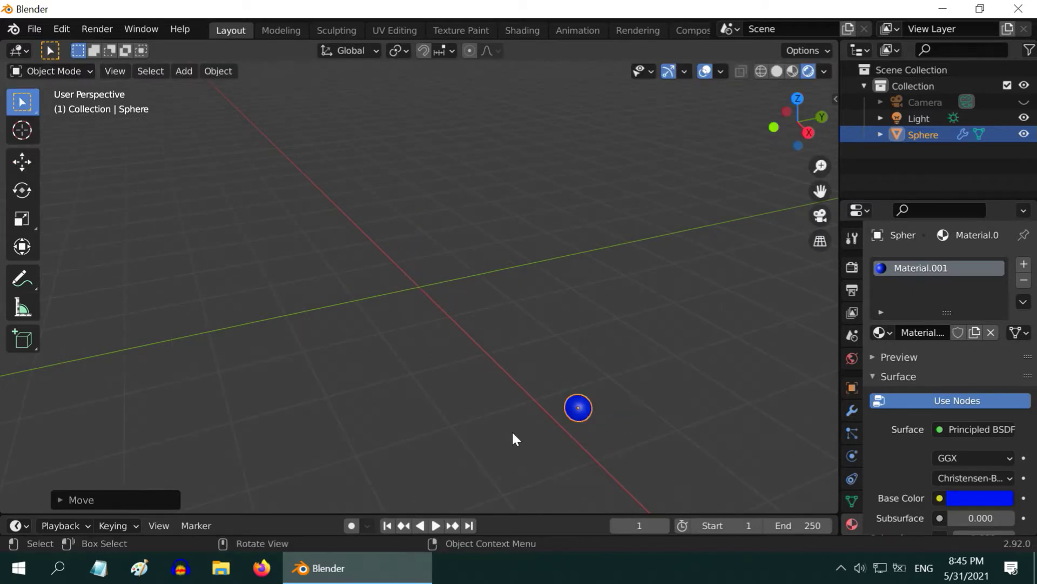
# Duplicate the blue sphere beside the original, and place another copy about 5.7 m away on the negative Y side.
pyautogui.hotkey('shift', 'd')
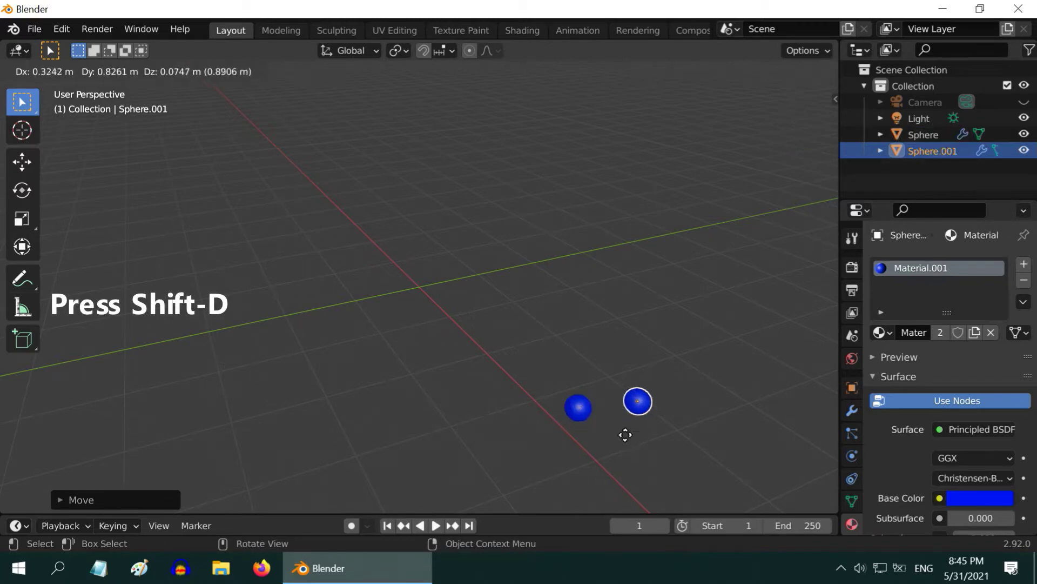
pyautogui.click(601, 448)
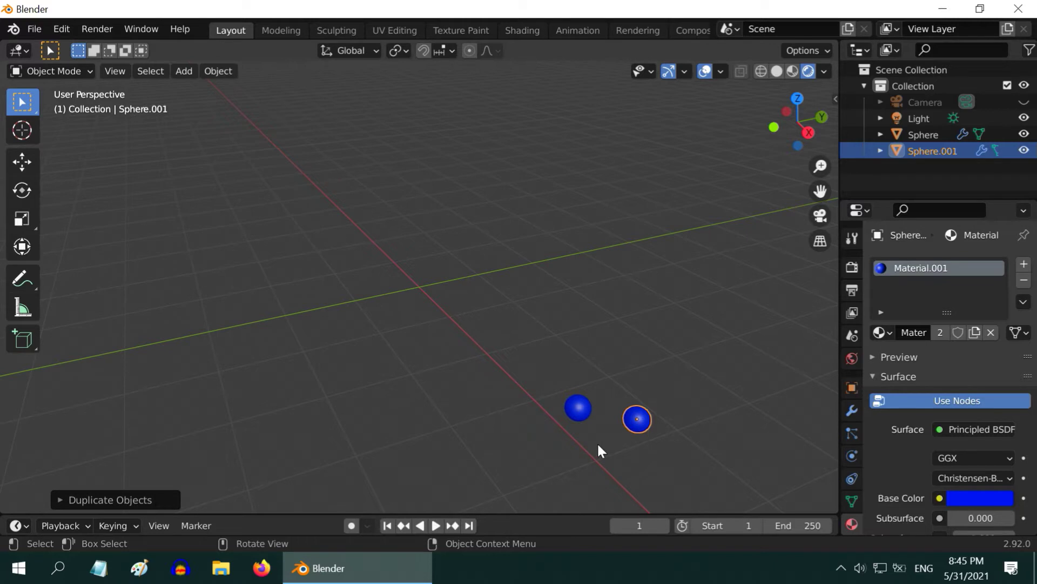
pyautogui.press('shift')
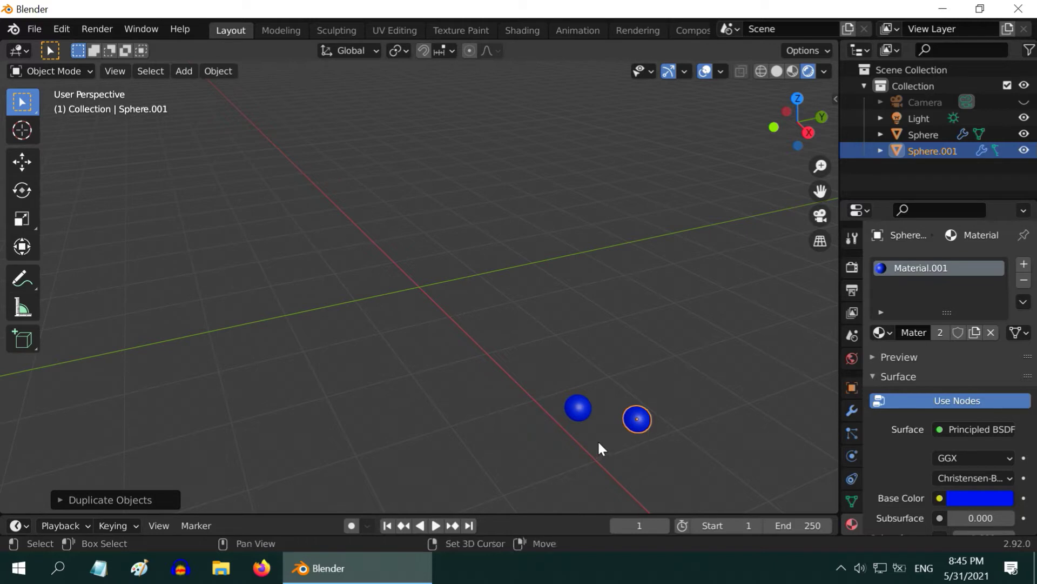
pyautogui.hotkey('shift', 'd')
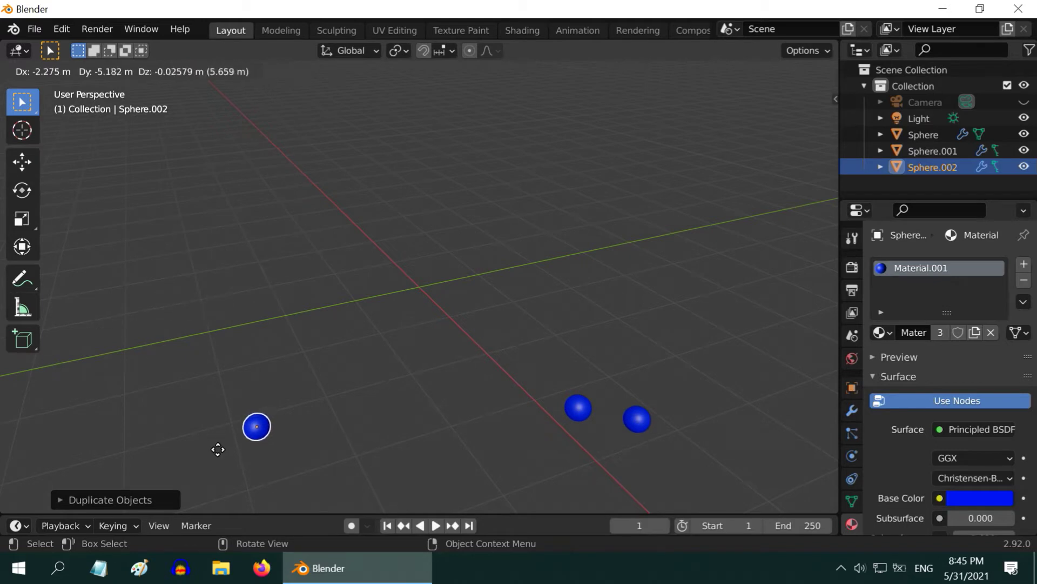
pyautogui.click(219, 451)
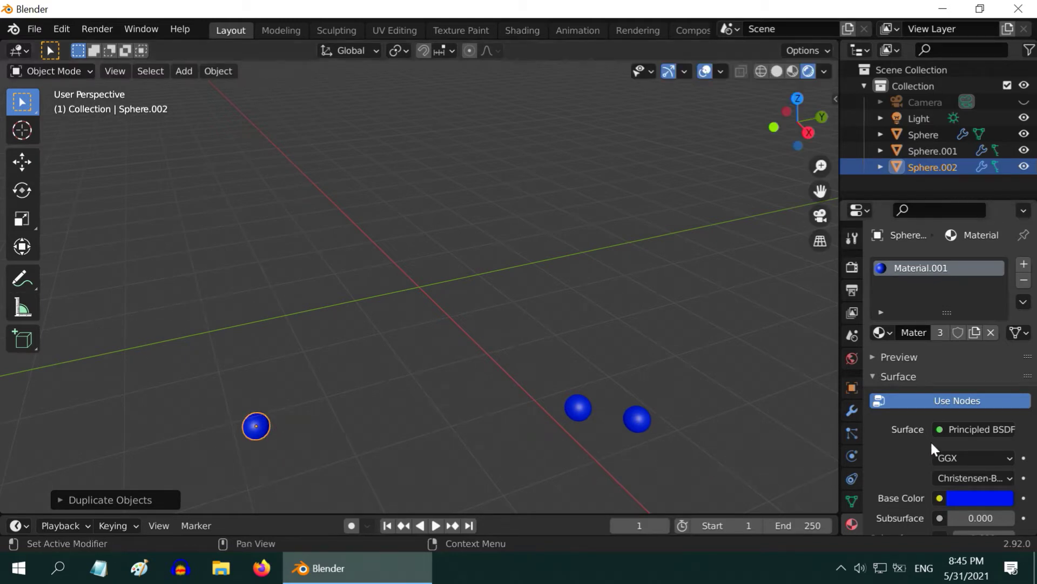
# Give the distant sphere its own copy of the material in green, hue 0.337, and duplicate it about 0.9 m beside itself.
pyautogui.click(974, 332)
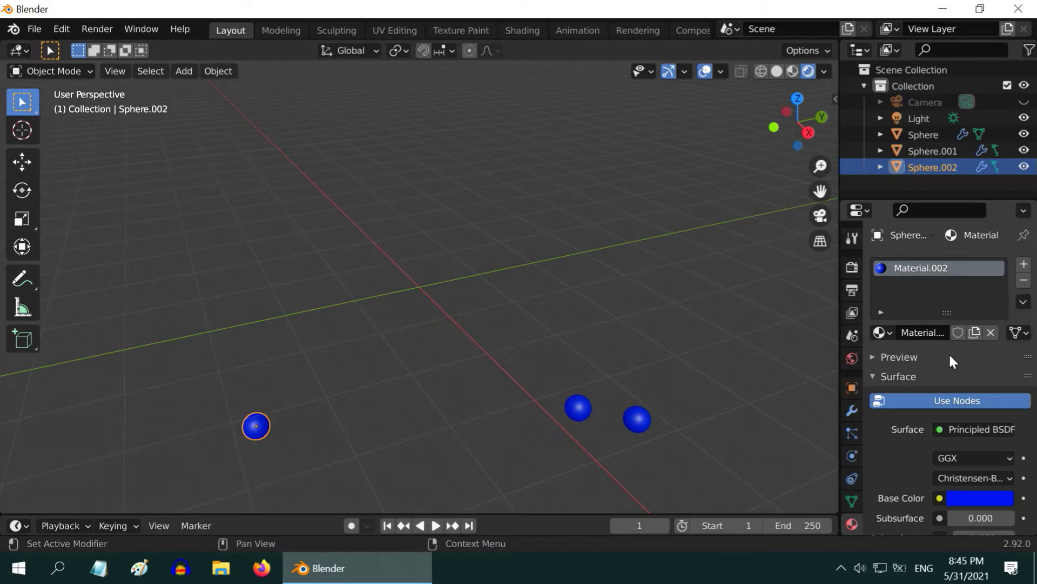
pyautogui.click(975, 498)
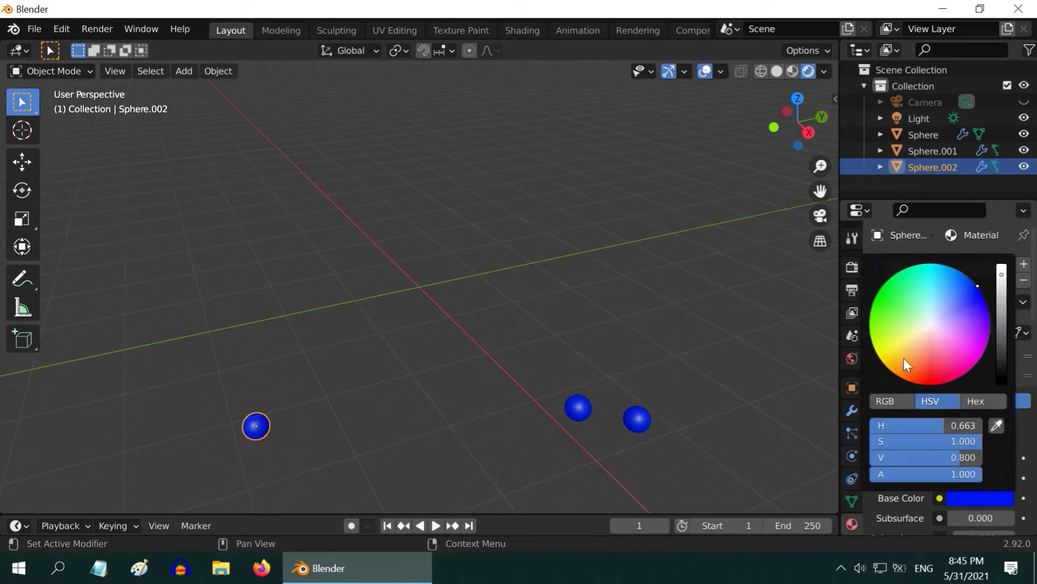
pyautogui.click(884, 296)
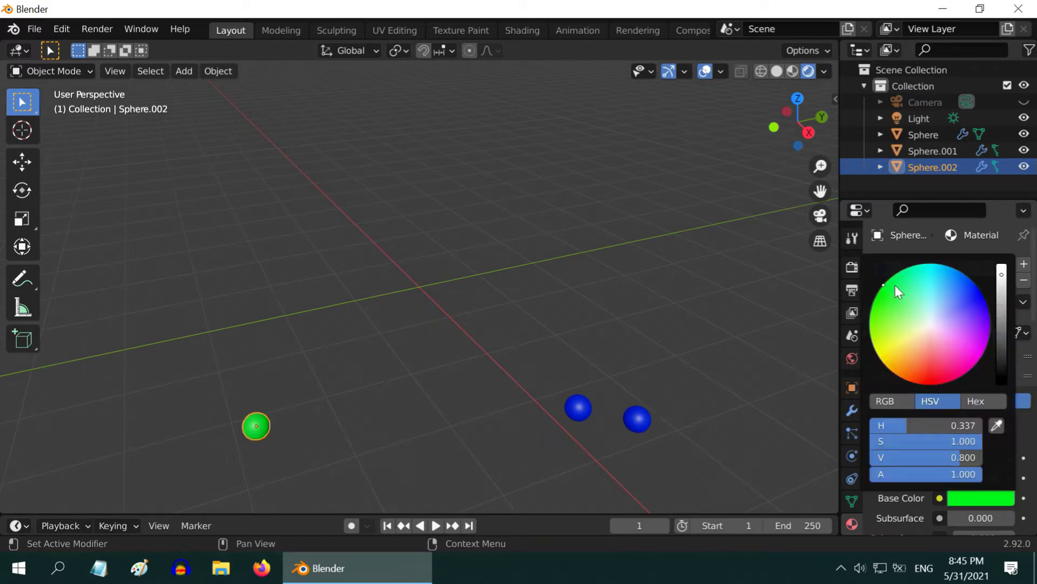
pyautogui.hotkey('shift', 'd')
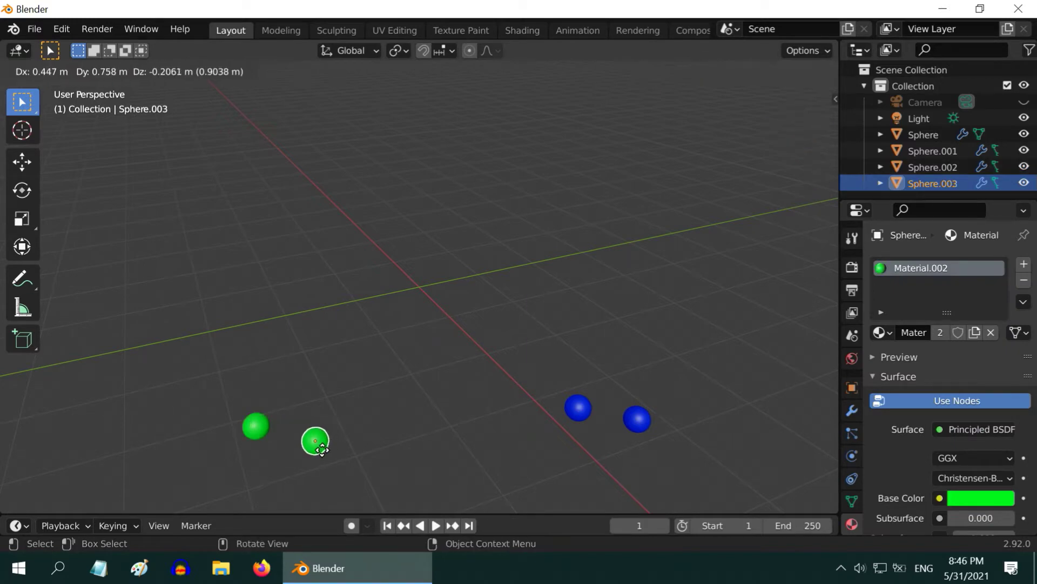
pyautogui.click(325, 451)
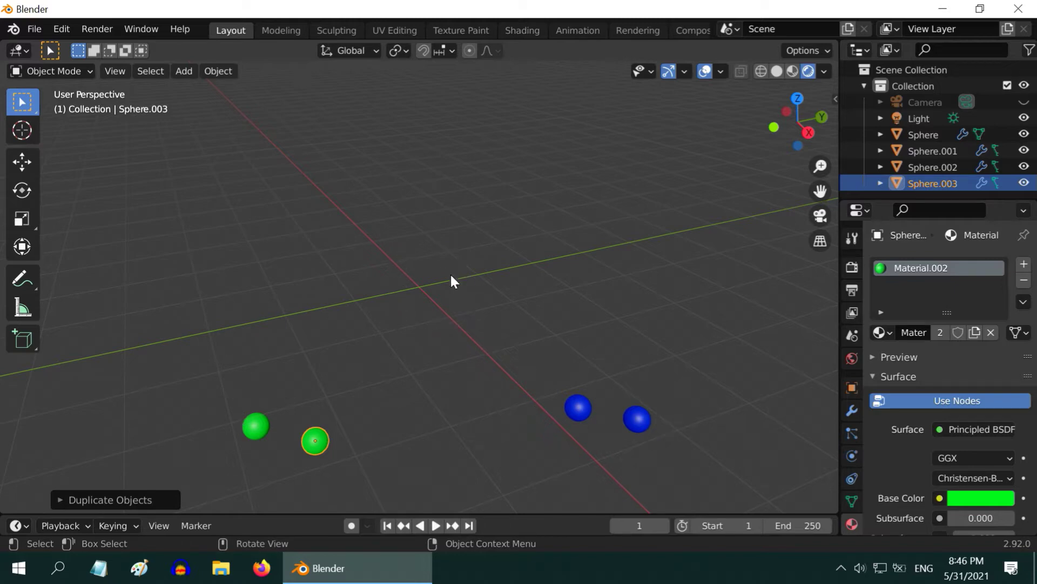
# Add an ico sphere at the origin with 2 subdivisions and a 1 m radius, and display its object properties.
pyautogui.click(184, 70)
pyautogui.moveTo(193, 89)
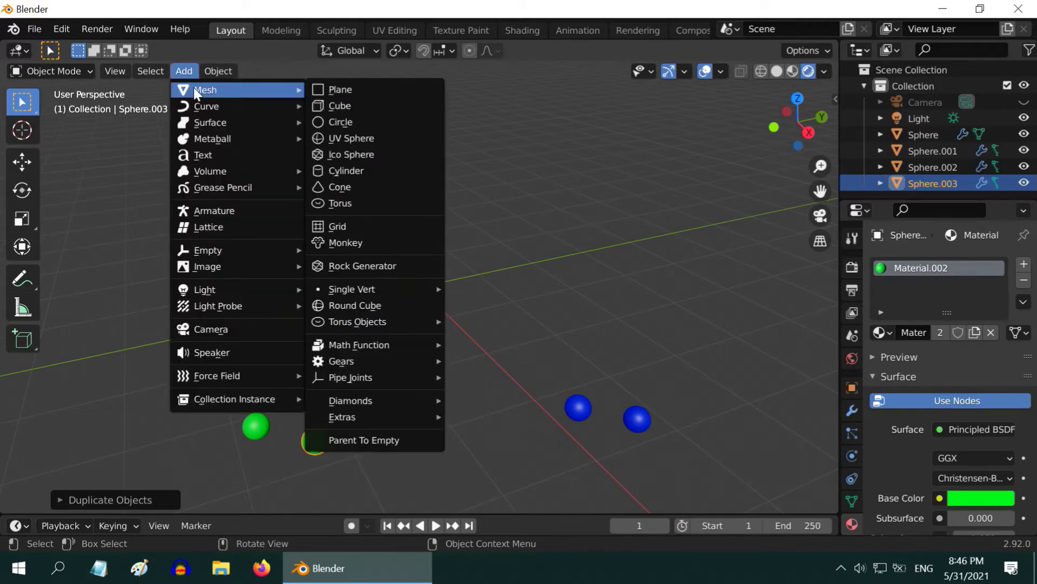
pyautogui.click(356, 154)
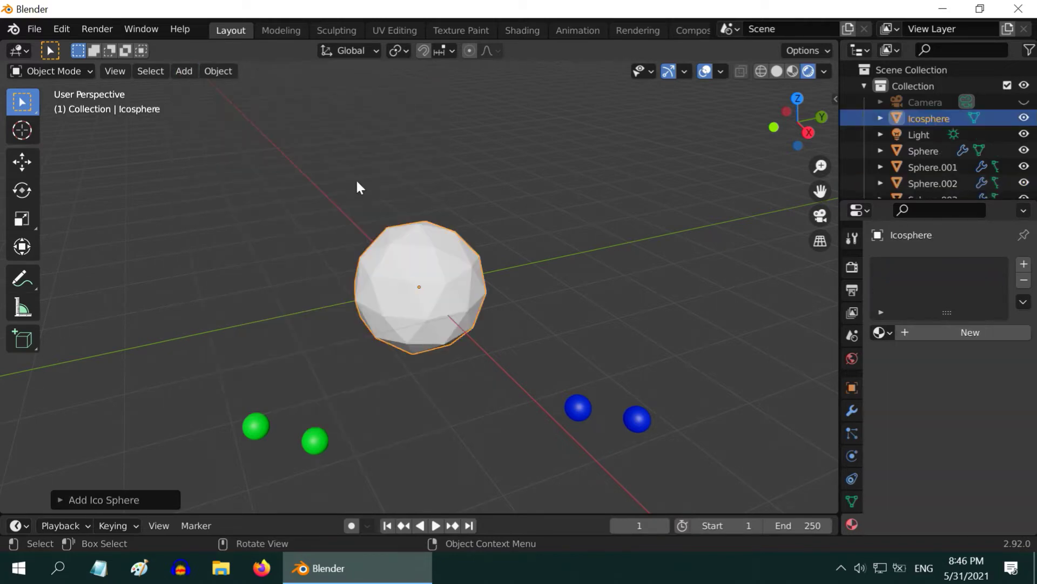
pyautogui.click(62, 500)
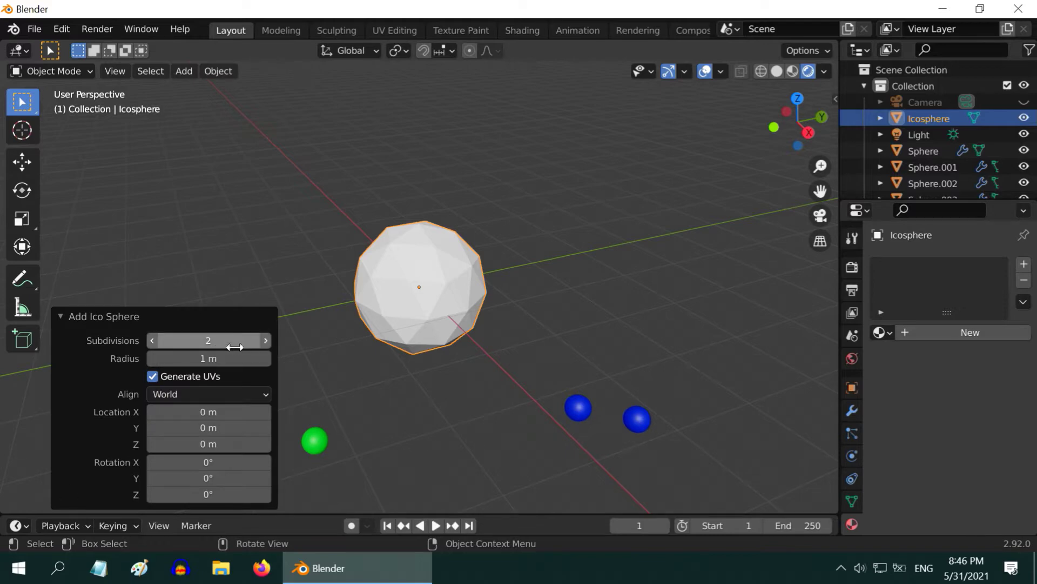
pyautogui.click(61, 317)
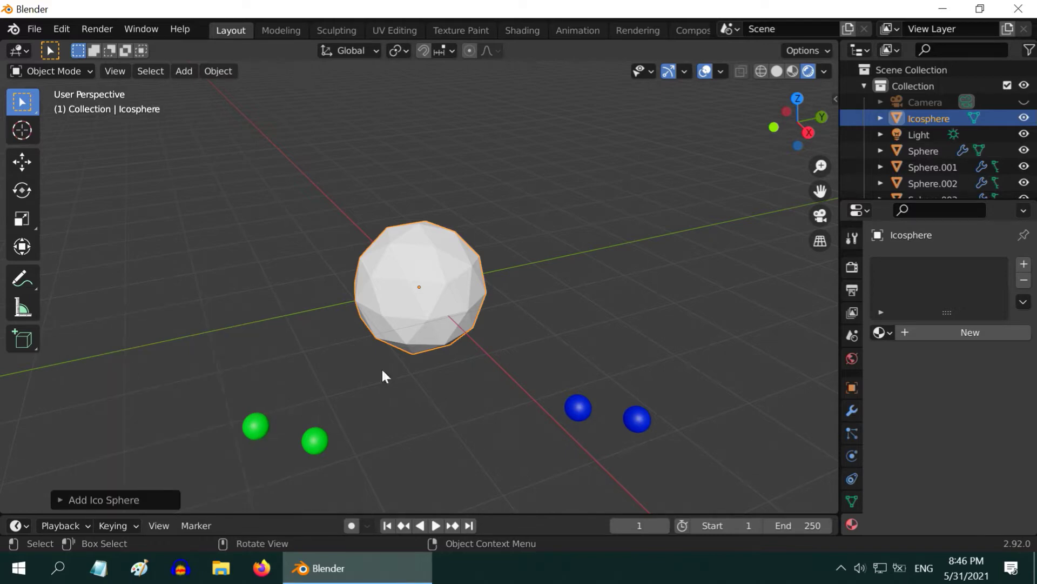
pyautogui.click(852, 388)
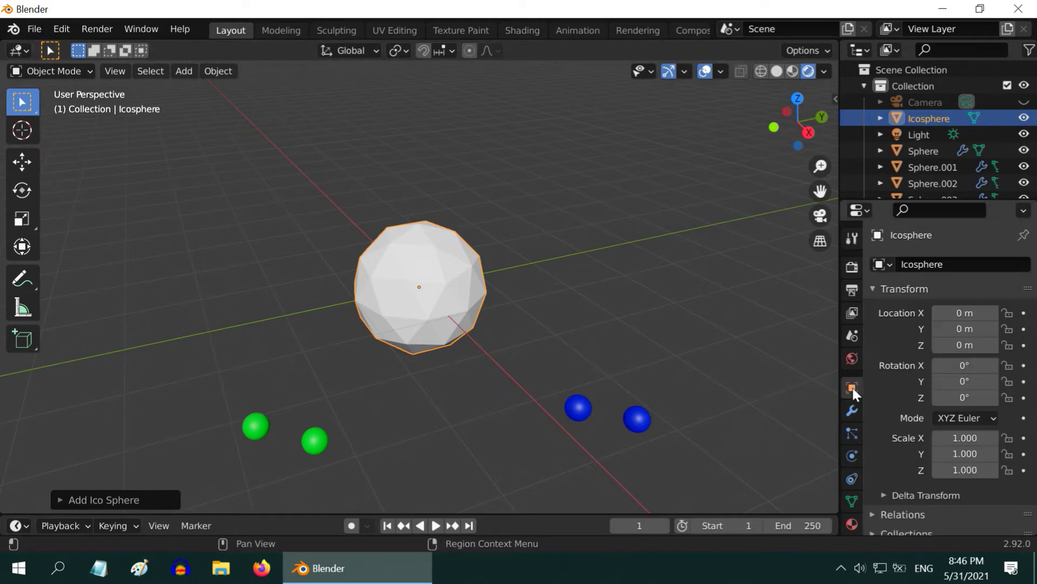
# Set the ico sphere's instancing to Faces.
pyautogui.scroll(-5, 926, 375)
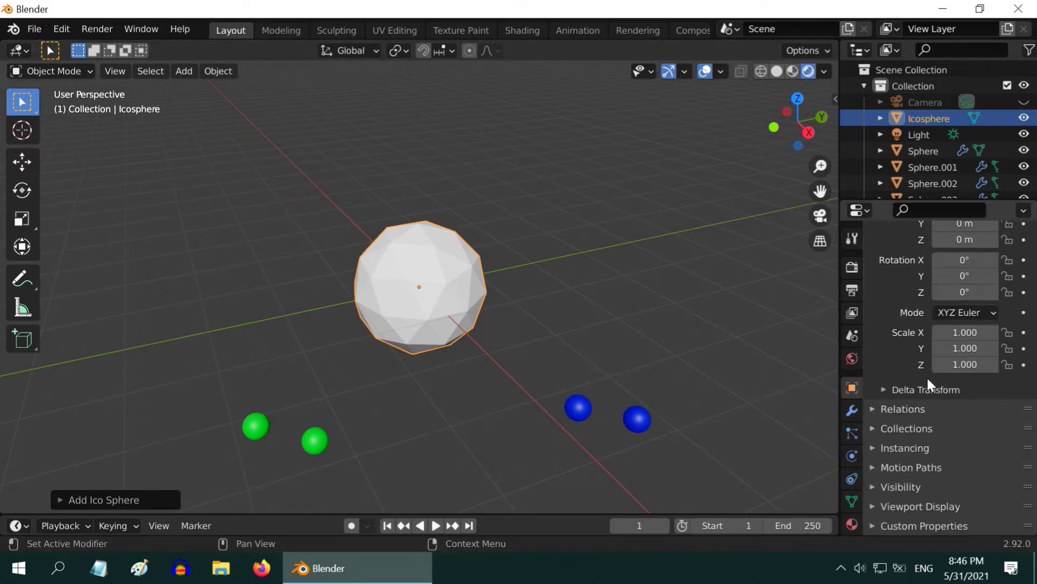
pyautogui.click(872, 448)
pyautogui.scroll(-1, 941, 442)
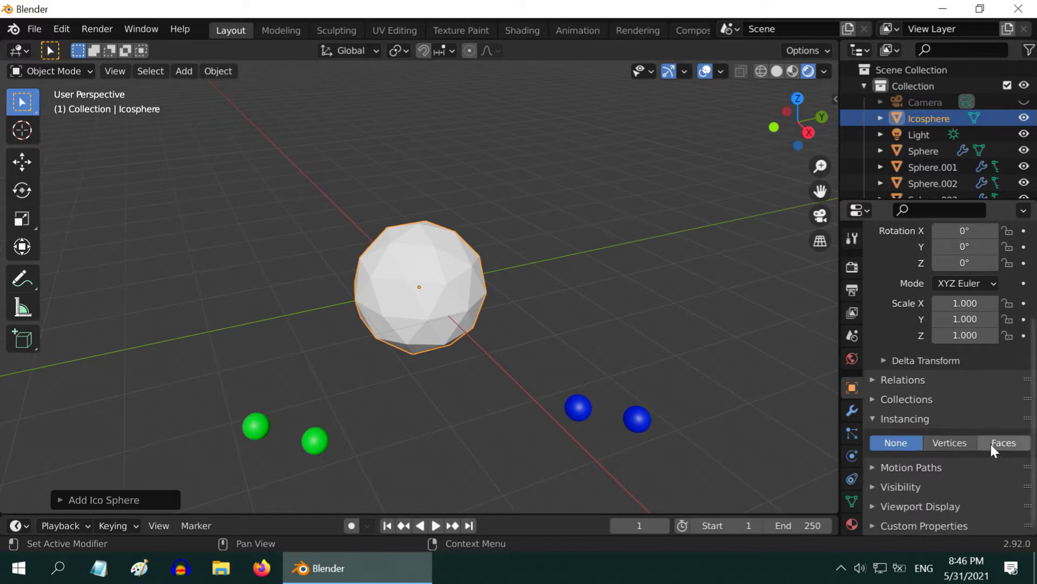
pyautogui.click(1007, 442)
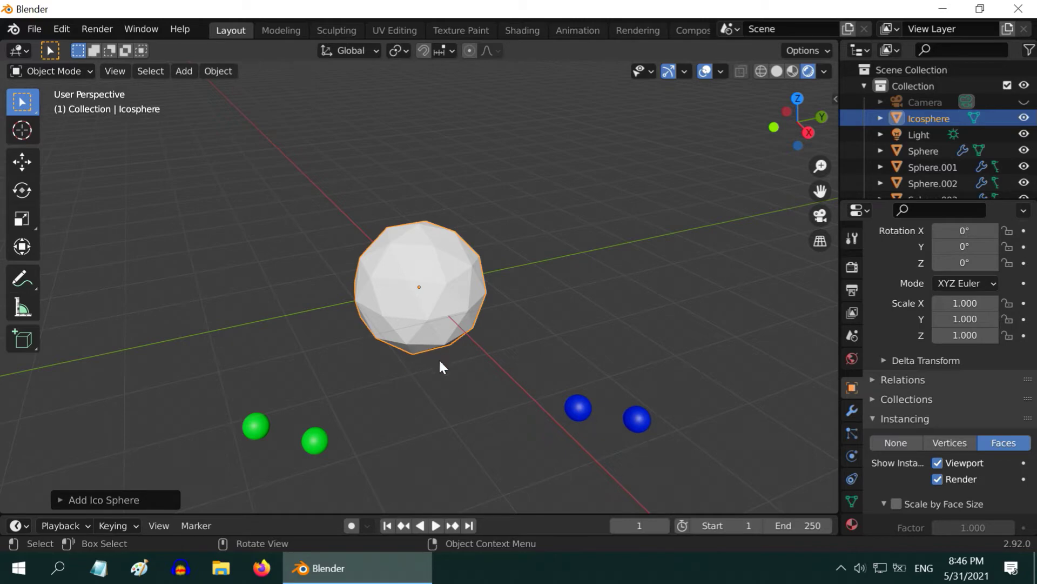
# Parent the blue sphere nearest the ico sphere to the ico sphere, using Object (Without Inverse).
pyautogui.scroll(-1, 440, 361)
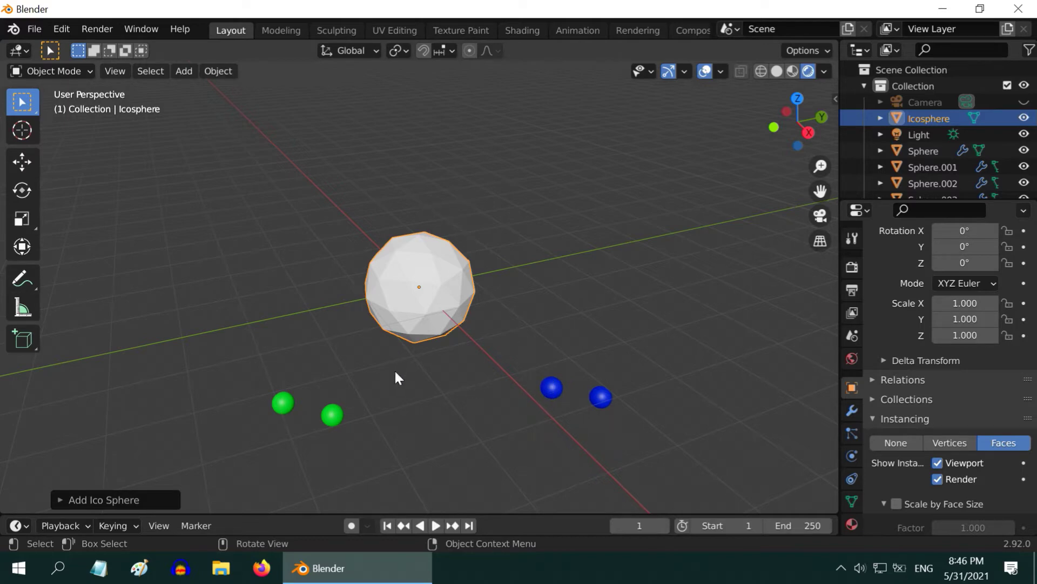
pyautogui.click(551, 387)
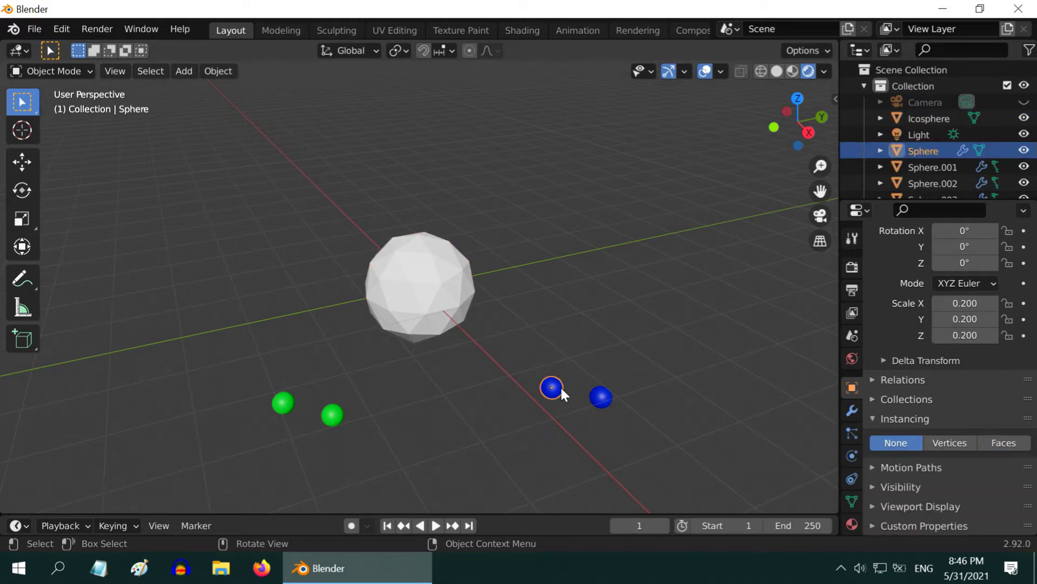
pyautogui.keyDown('shift'); pyautogui.click(455, 275); pyautogui.keyUp('shift')
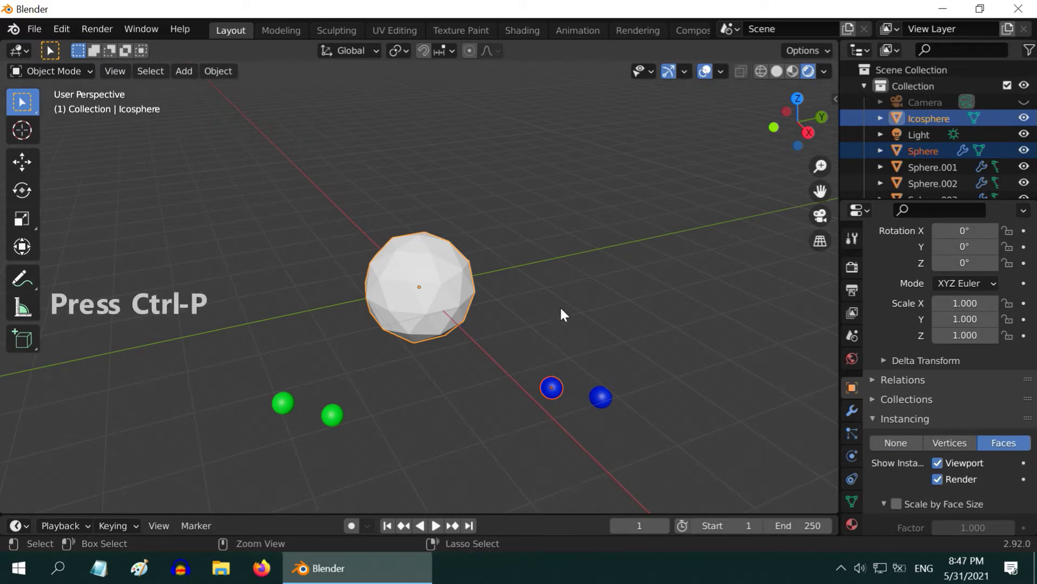
pyautogui.hotkey('ctrl', 'p')
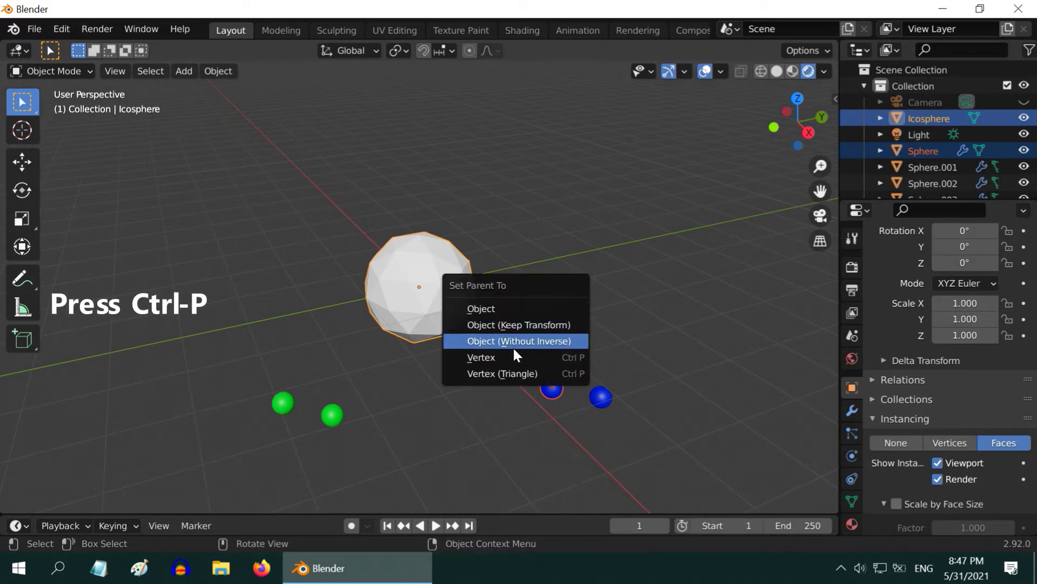
pyautogui.click(543, 346)
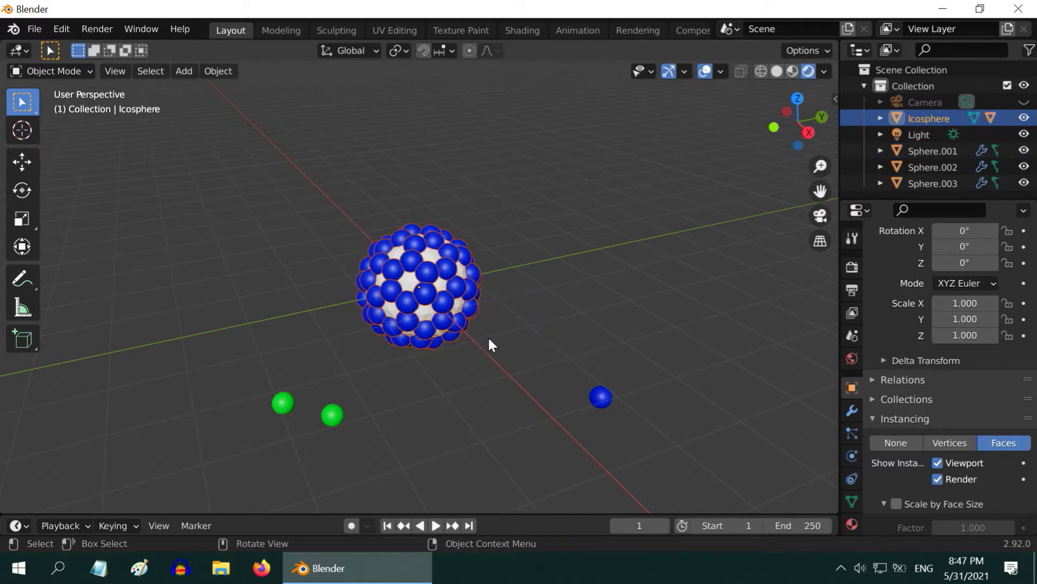
# Edit the ico sphere's mesh in face selection mode and apply the Randomize transform to it.
pyautogui.scroll(3, 489, 339)
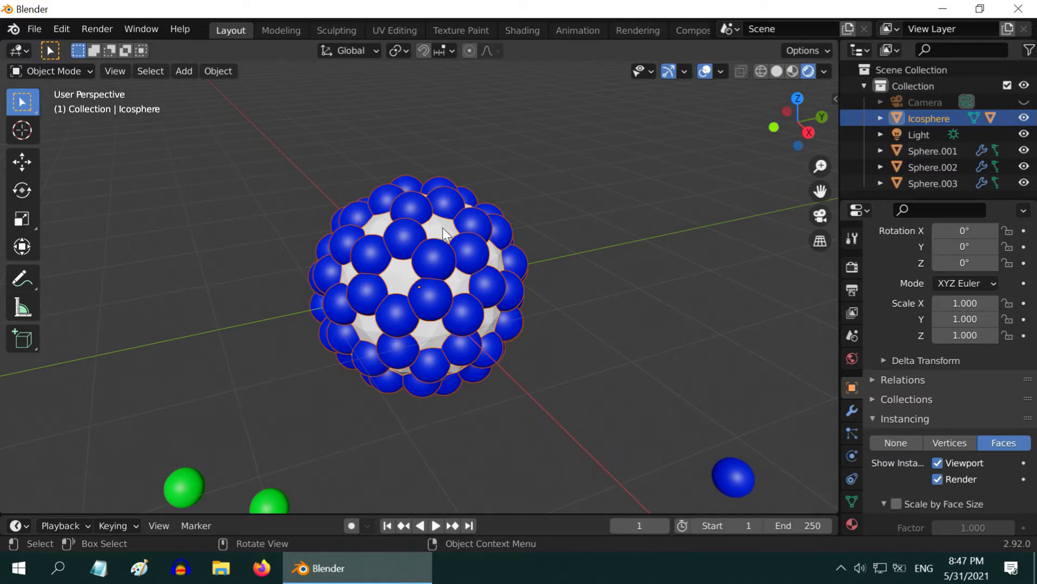
pyautogui.click(59, 69)
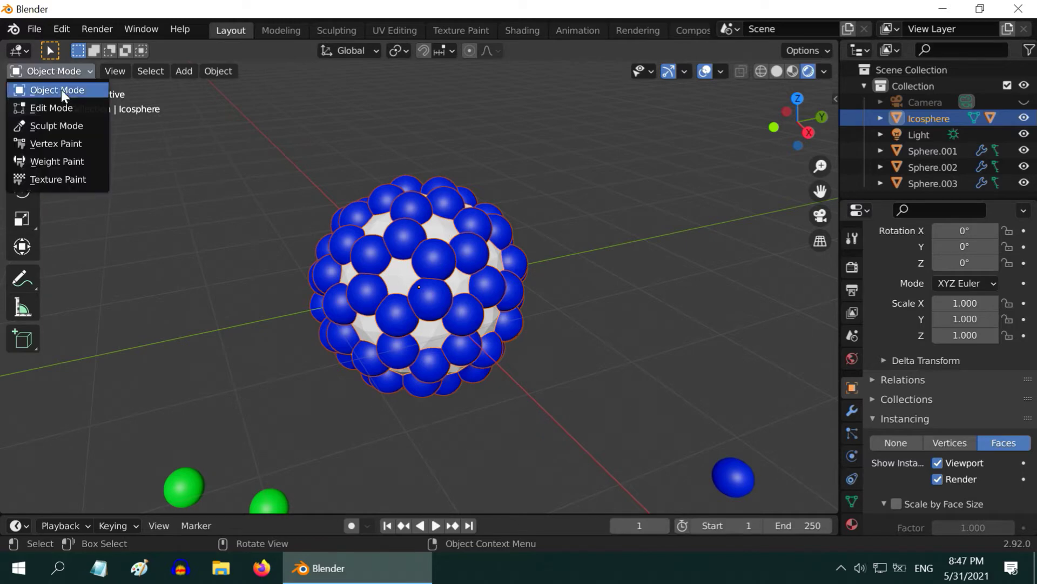
pyautogui.click(63, 108)
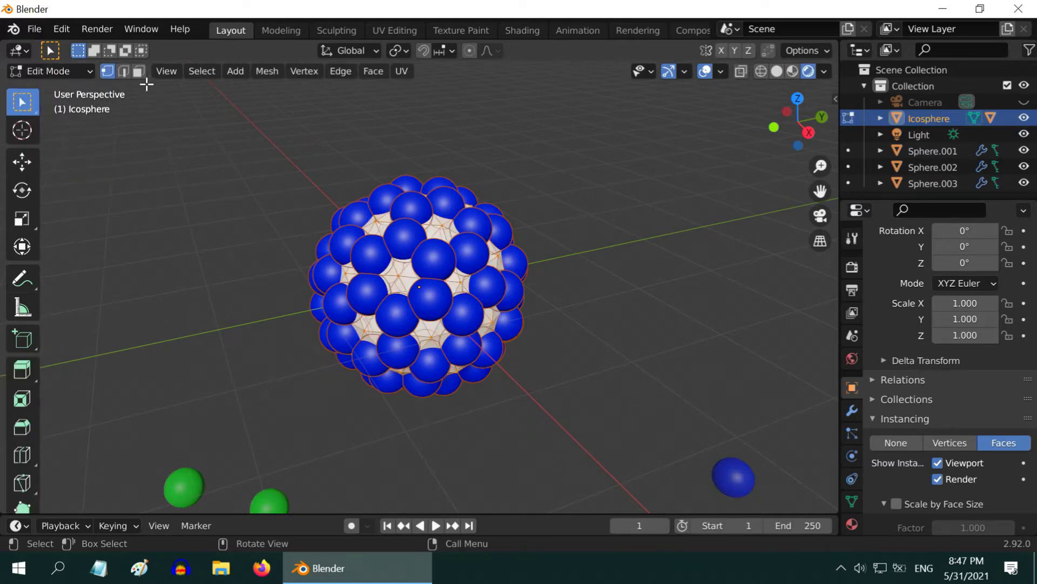
pyautogui.click(140, 71)
pyautogui.click(268, 71)
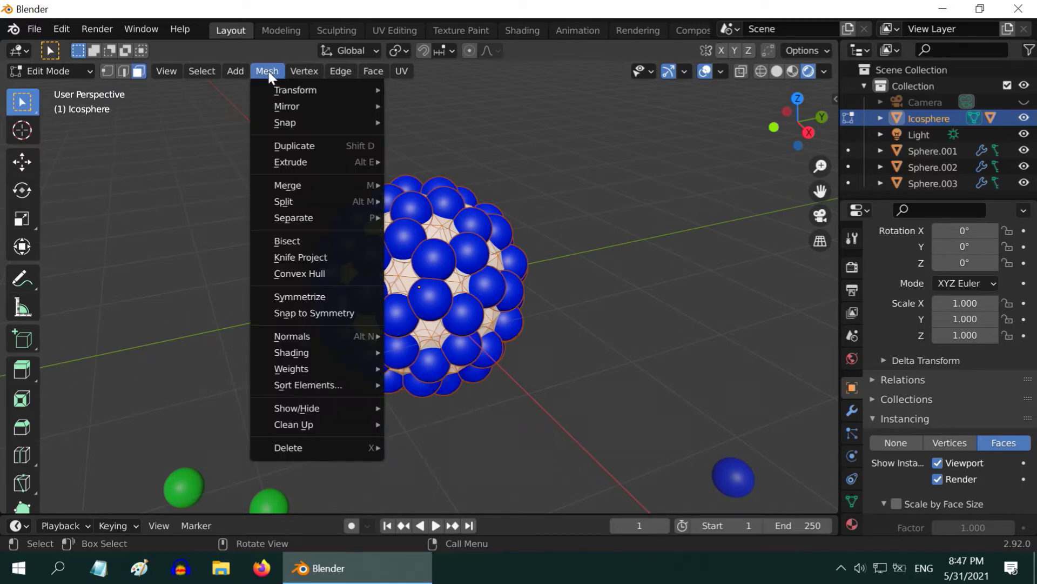
pyautogui.moveTo(295, 91)
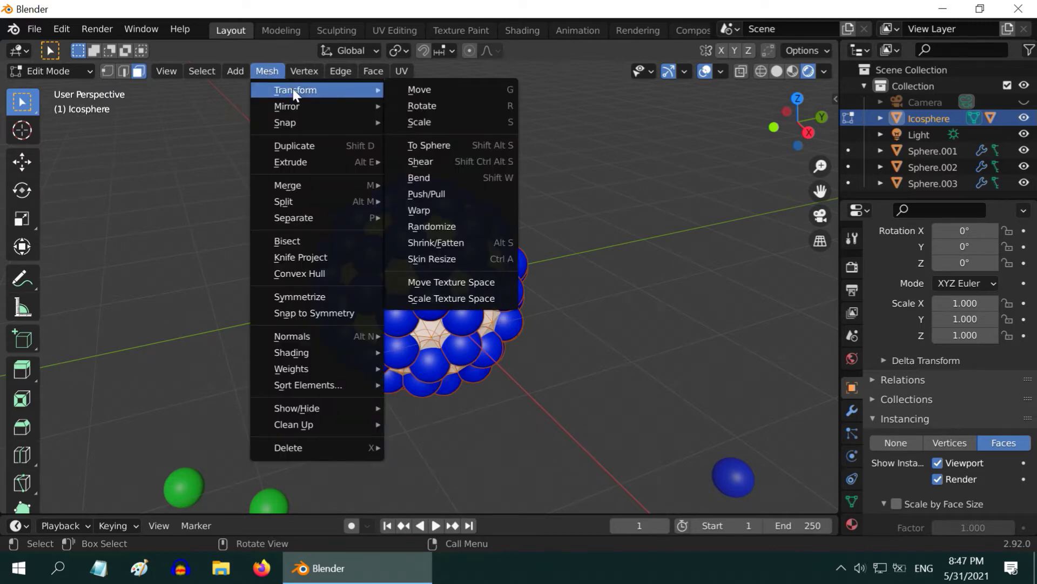
pyautogui.click(445, 225)
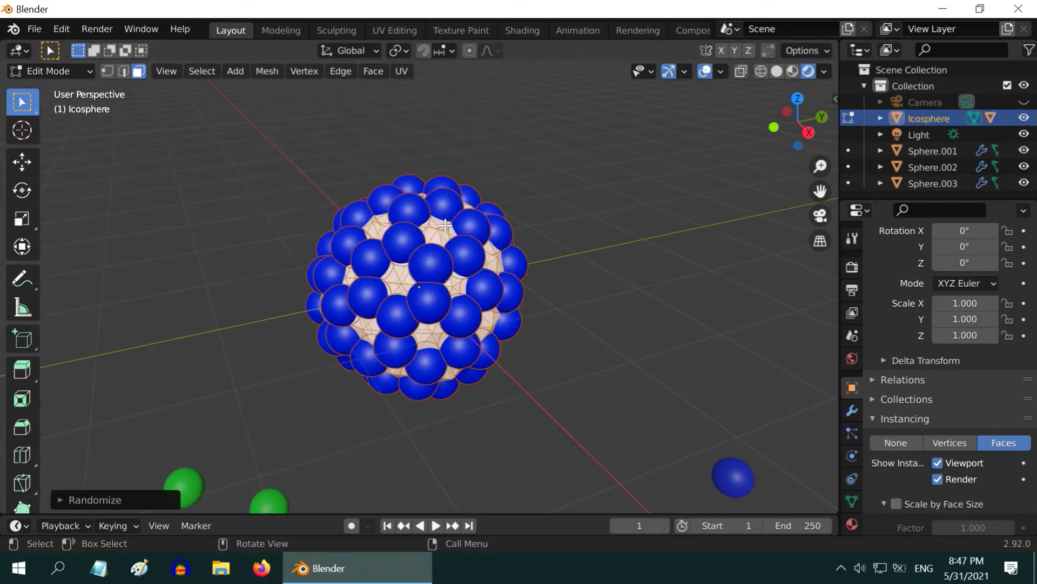
# Set the randomization amount to 0.05 m with uniform and normal at 0.5, and return to Object Mode.
pyautogui.click(59, 498)
pyautogui.click(217, 441)
pyautogui.press('BackSpace')
pyautogui.write('.05')
pyautogui.press('Return')
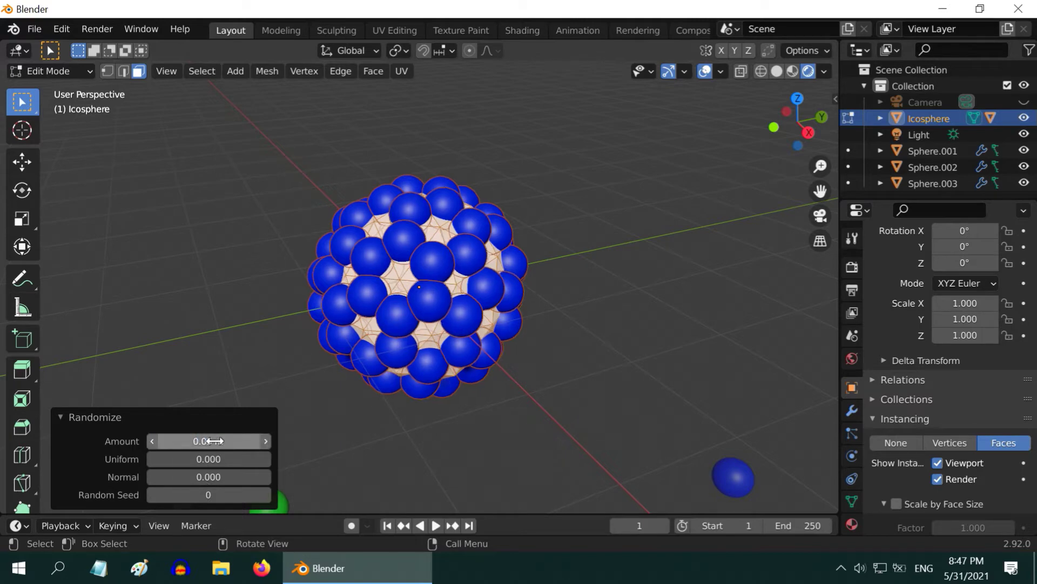
pyautogui.click(215, 457)
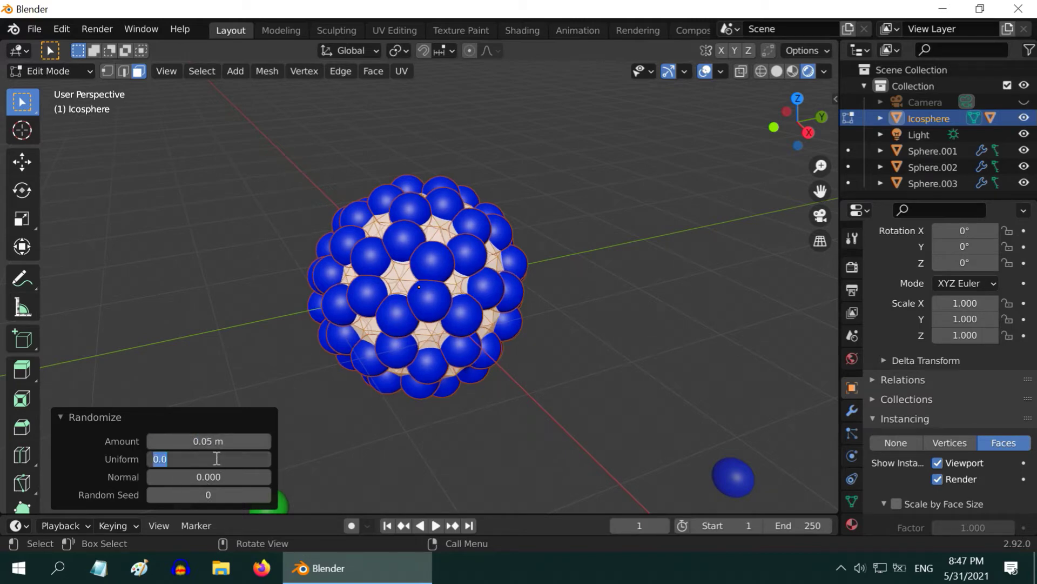
pyautogui.write('.5')
pyautogui.press('Tab')
pyautogui.write('.5')
pyautogui.press('Return')
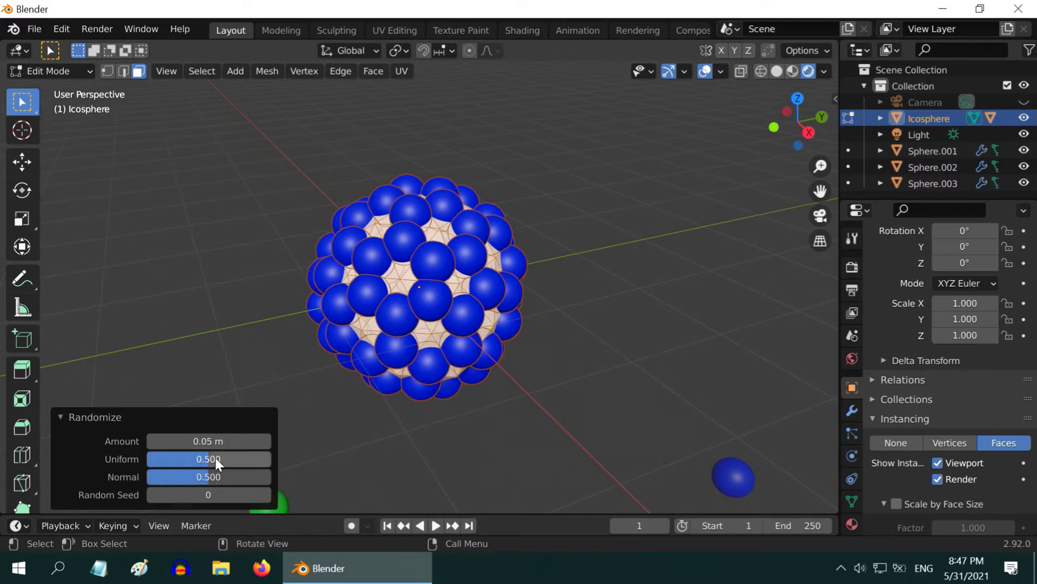
pyautogui.click(60, 415)
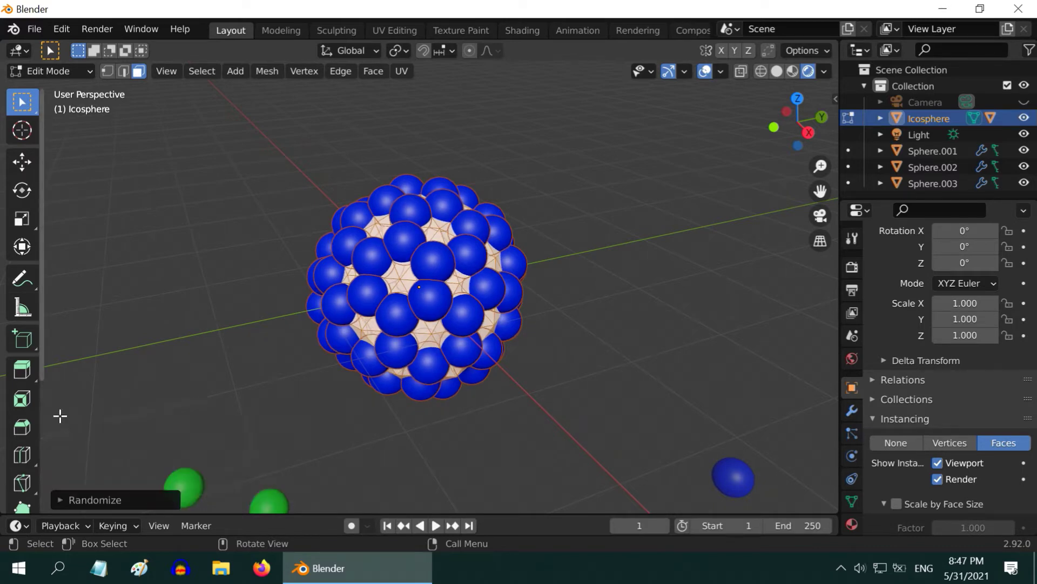
pyautogui.click(79, 70)
pyautogui.click(75, 86)
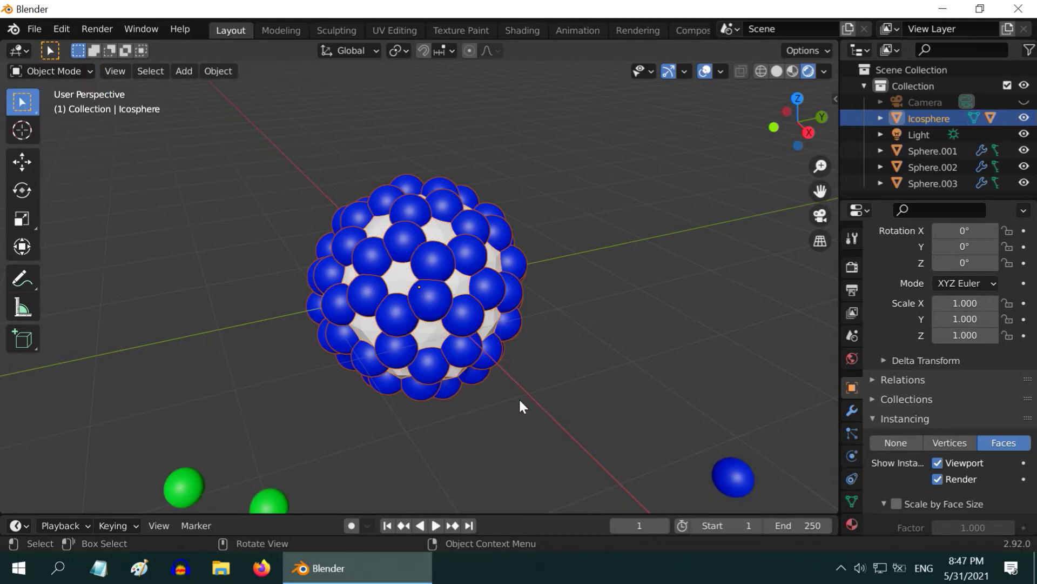
# Split the 3D viewport vertically, turn the new left-hand area into a Shader Editor, and hide its sidebar.
pyautogui.scroll(-1, 518, 398)
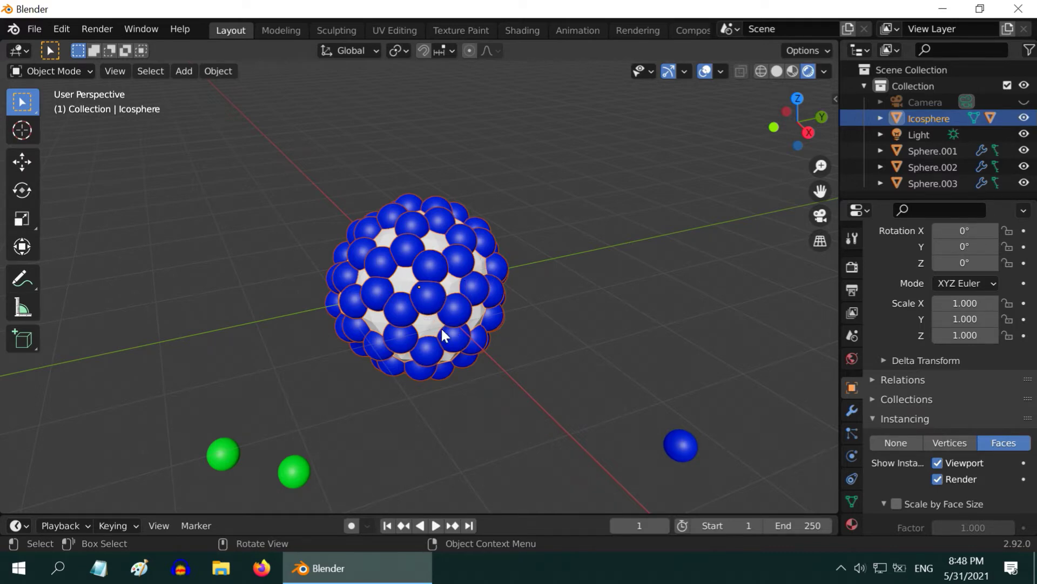
pyautogui.rightClick(329, 512)
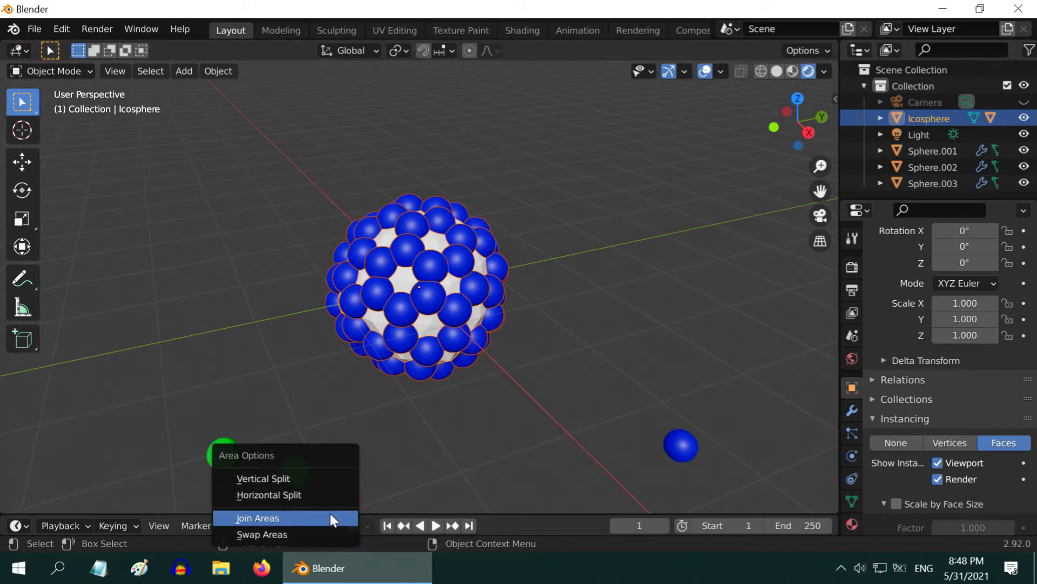
pyautogui.click(319, 474)
pyautogui.click(398, 366)
pyautogui.moveTo(397, 366); pyautogui.dragTo(527, 358)
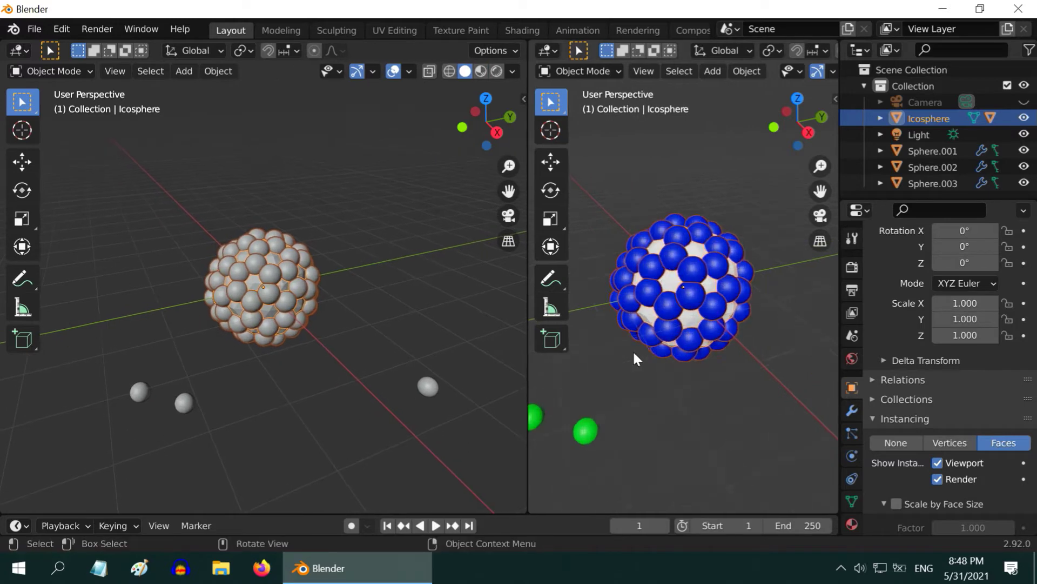
pyautogui.click(25, 50)
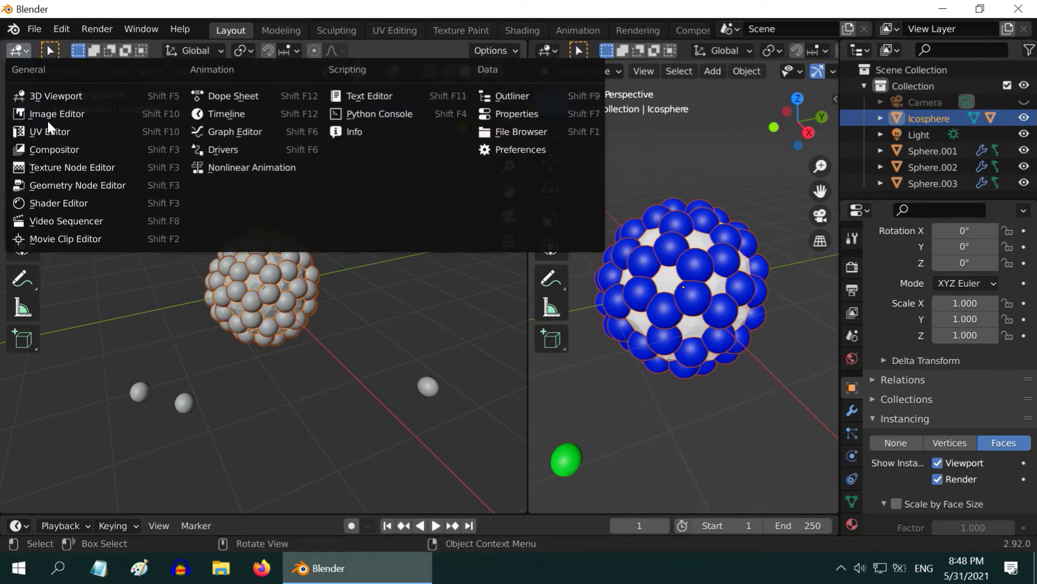
pyautogui.click(59, 201)
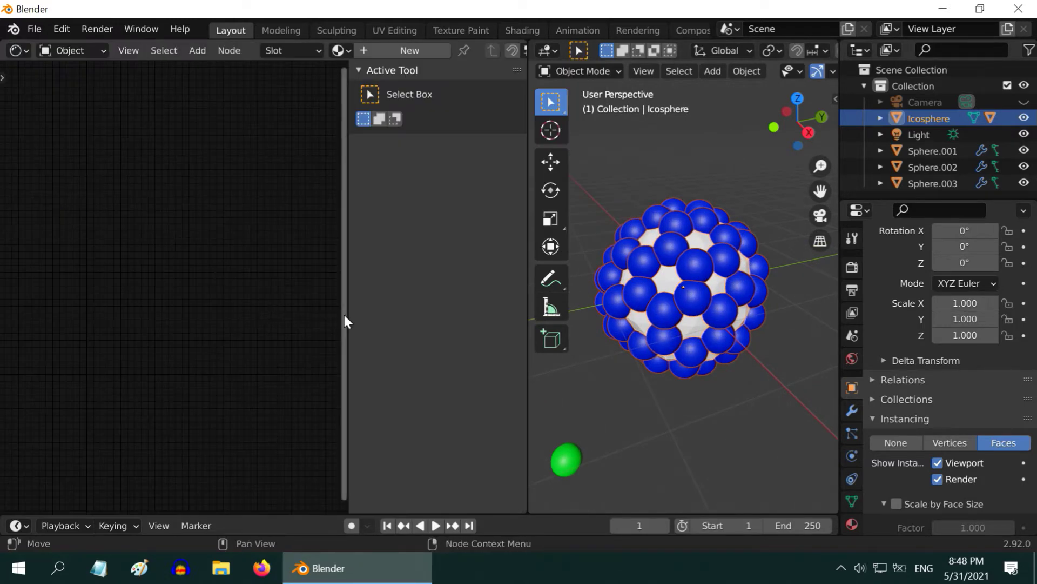
pyautogui.moveTo(347, 315); pyautogui.dragTo(551, 331)
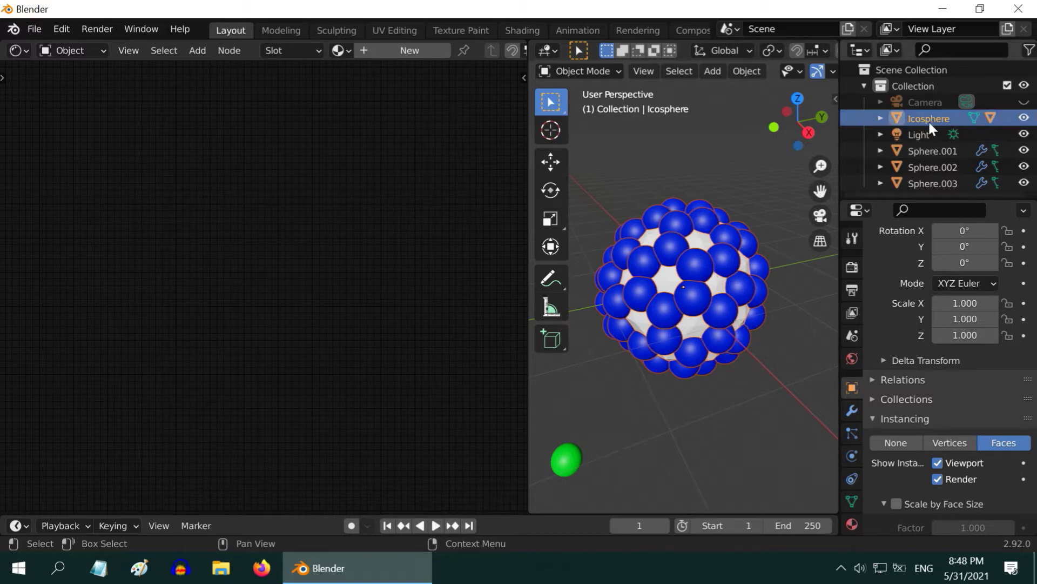
# Select the sphere parented under the Icosphere and spread its Principled BSDF and Material Output nodes far apart.
pyautogui.click(881, 119)
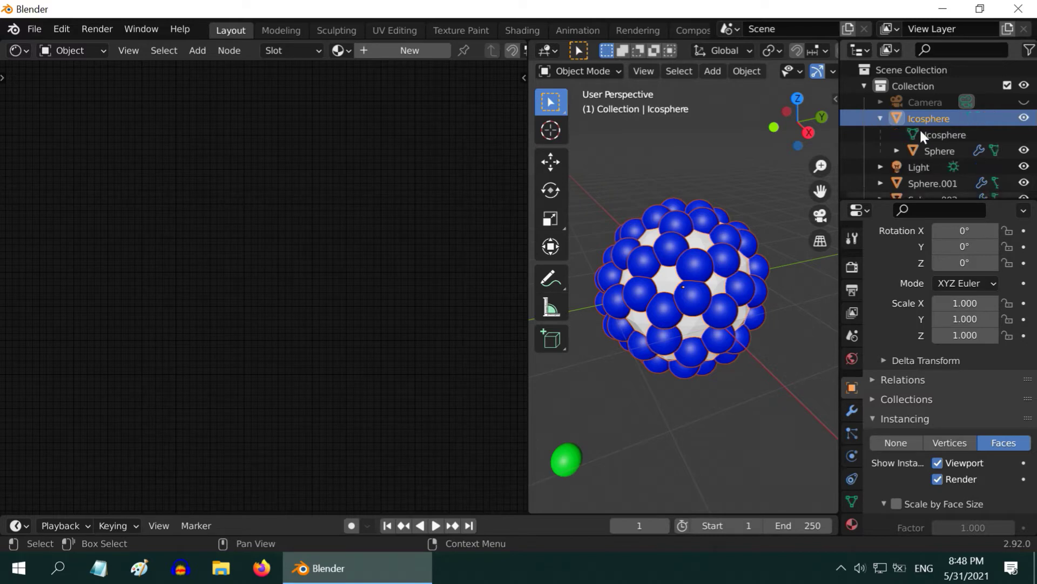
pyautogui.click(940, 150)
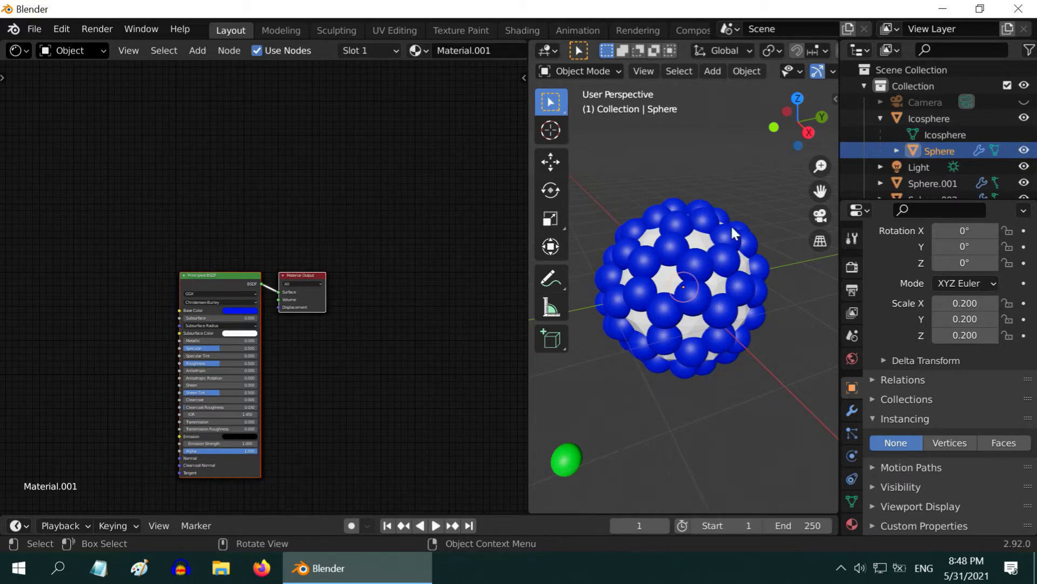
pyautogui.scroll(3, 202, 311)
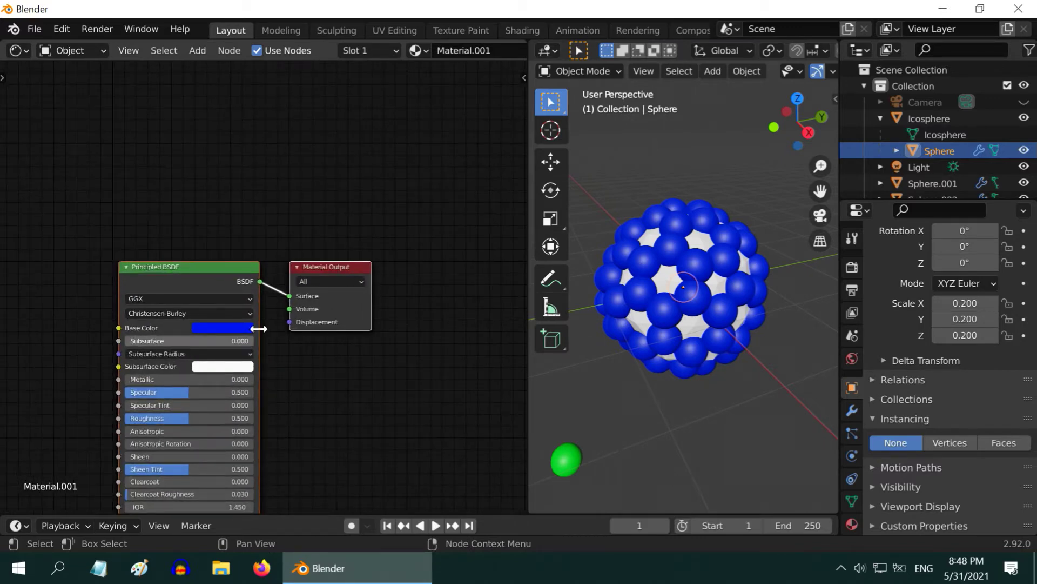
pyautogui.moveTo(238, 265); pyautogui.dragTo(141, 239)
pyautogui.moveTo(232, 241); pyautogui.dragTo(460, 242)
# Duplicate the blue Principled BSDF node beside the original and set the copy's base colour to red.
pyautogui.click(137, 237)
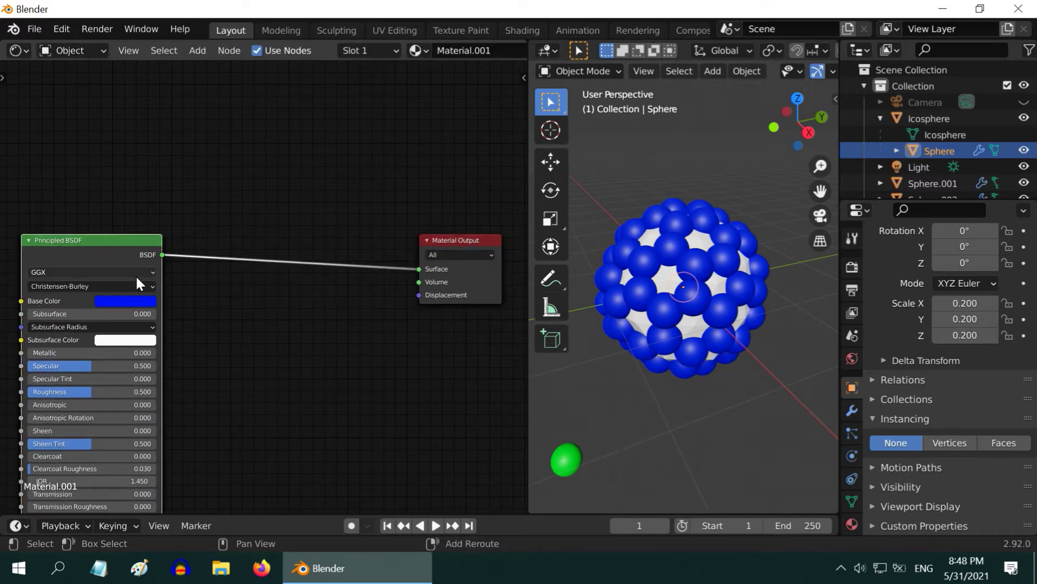
pyautogui.hotkey('shift', 'd')
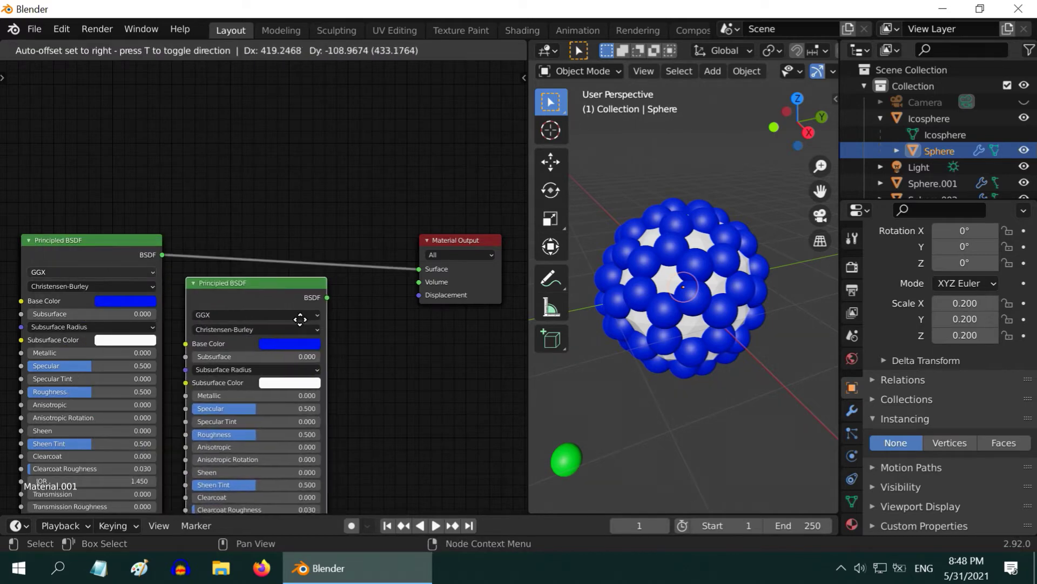
pyautogui.click(301, 319)
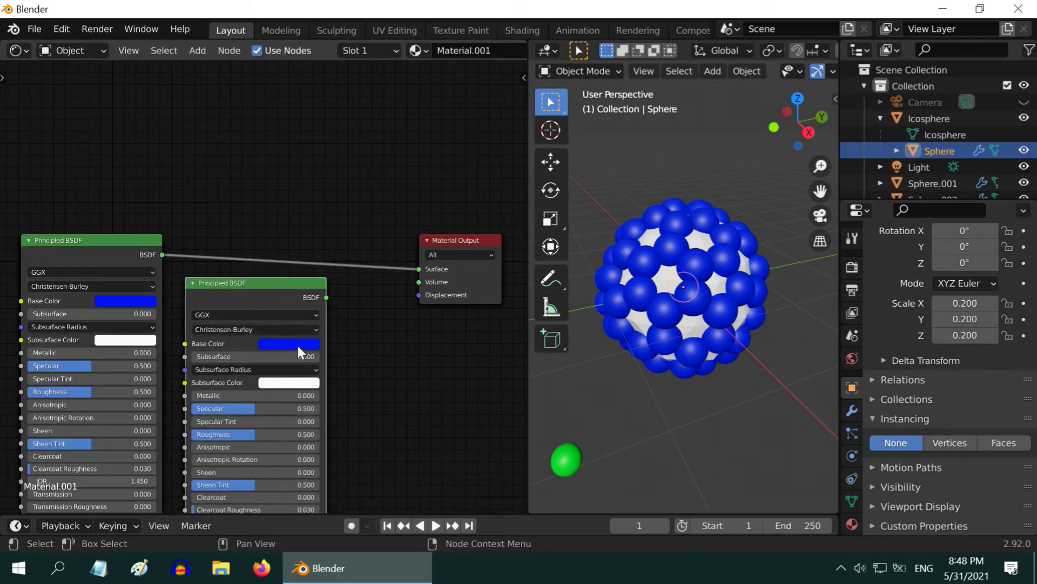
pyautogui.click(298, 346)
pyautogui.click(309, 257)
# Move the Material Output node farther away and insert a Mix Shader on the link between the blue shader and the output.
pyautogui.scroll(-1, 382, 392)
pyautogui.moveTo(377, 385); pyautogui.dragTo(304, 385, button='middle')
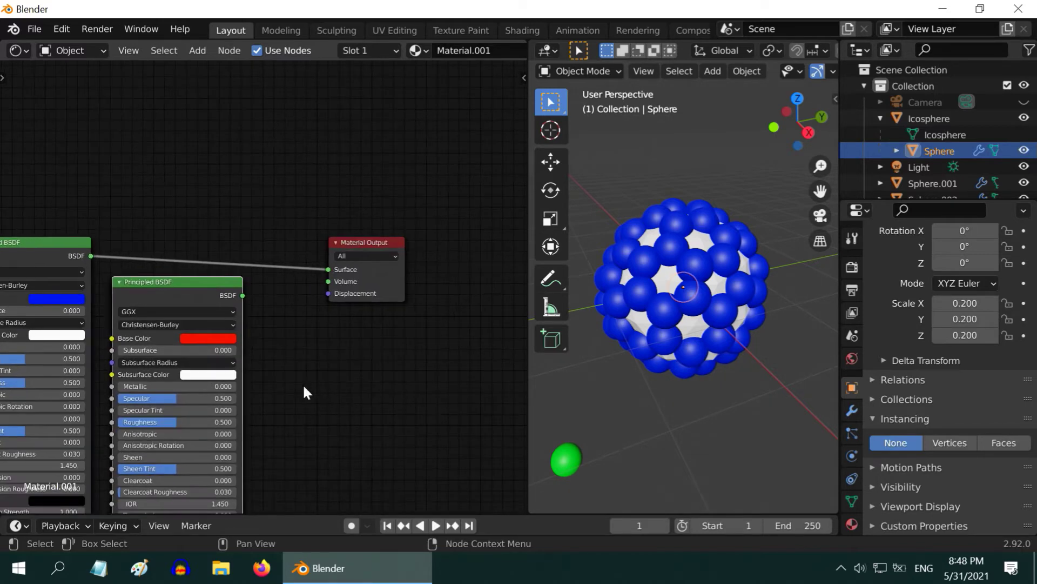
pyautogui.moveTo(376, 243); pyautogui.dragTo(500, 233)
pyautogui.click(197, 50)
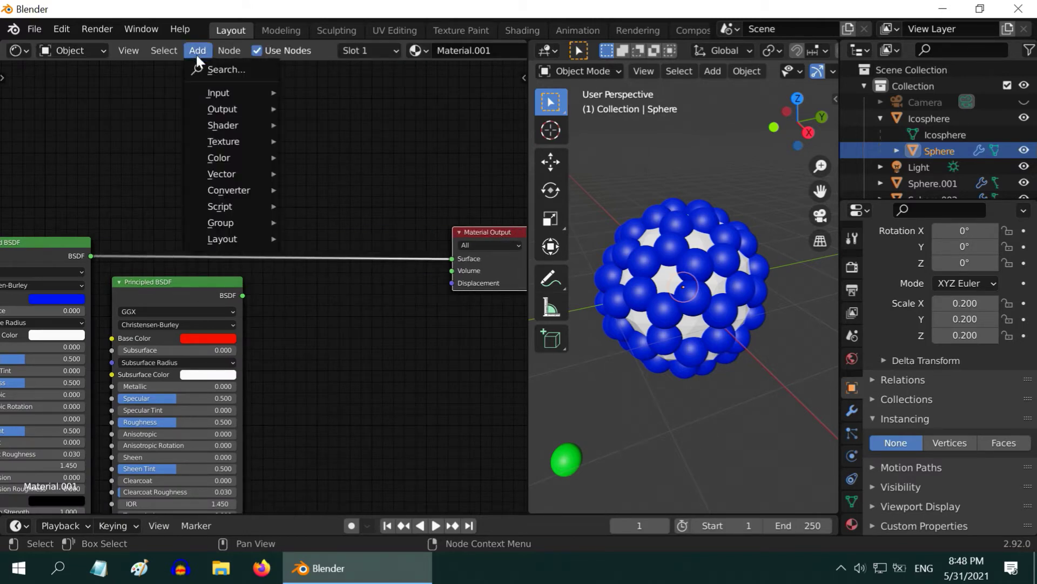
pyautogui.moveTo(231, 130)
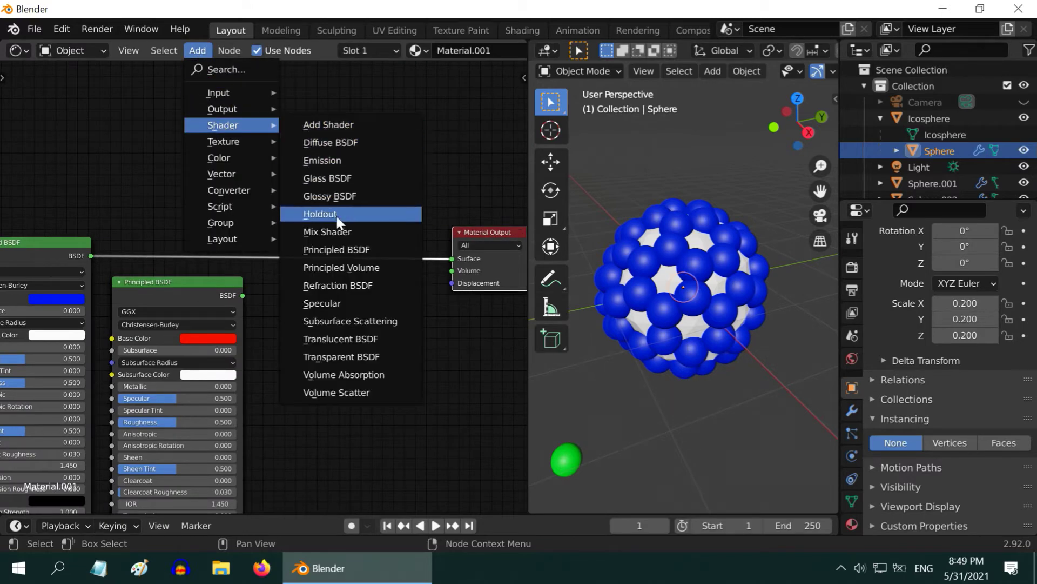
pyautogui.click(331, 231)
pyautogui.click(333, 239)
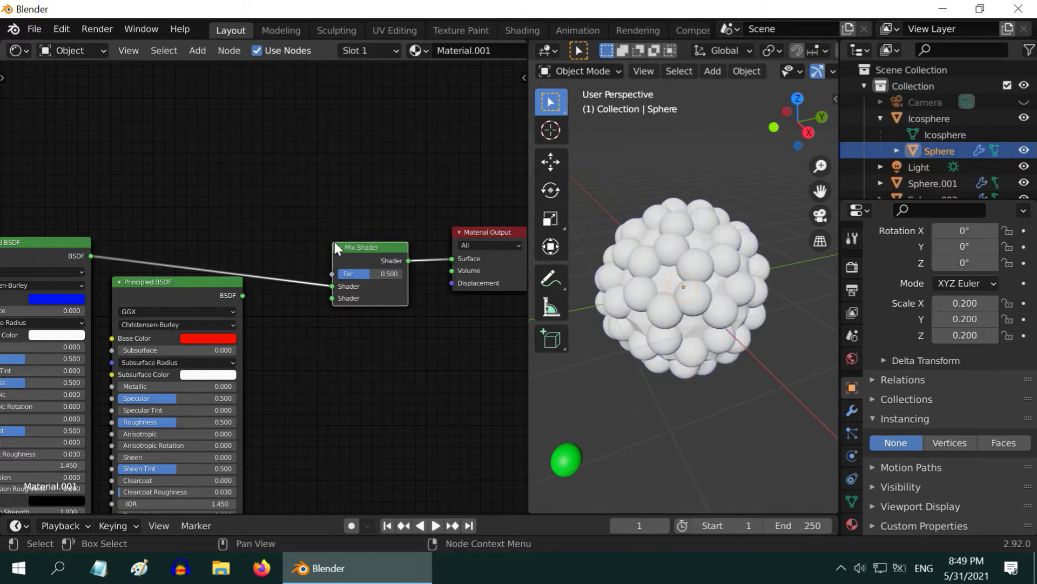
# Link the red Principled BSDF to the Mix Shader's second shader input and add an Object Info node above the blue shader.
pyautogui.moveTo(242, 297); pyautogui.dragTo(332, 298)
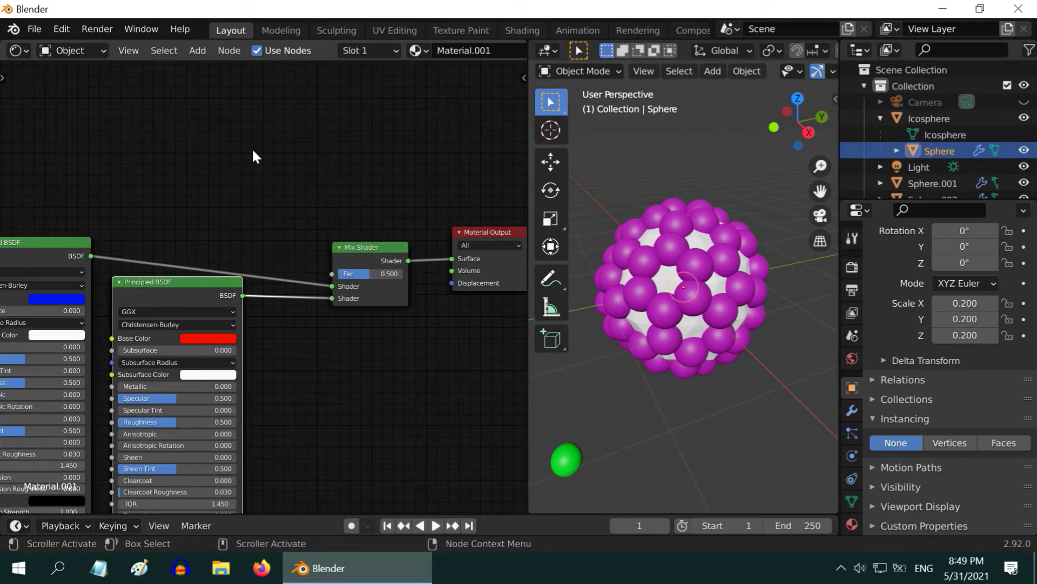
pyautogui.click(198, 51)
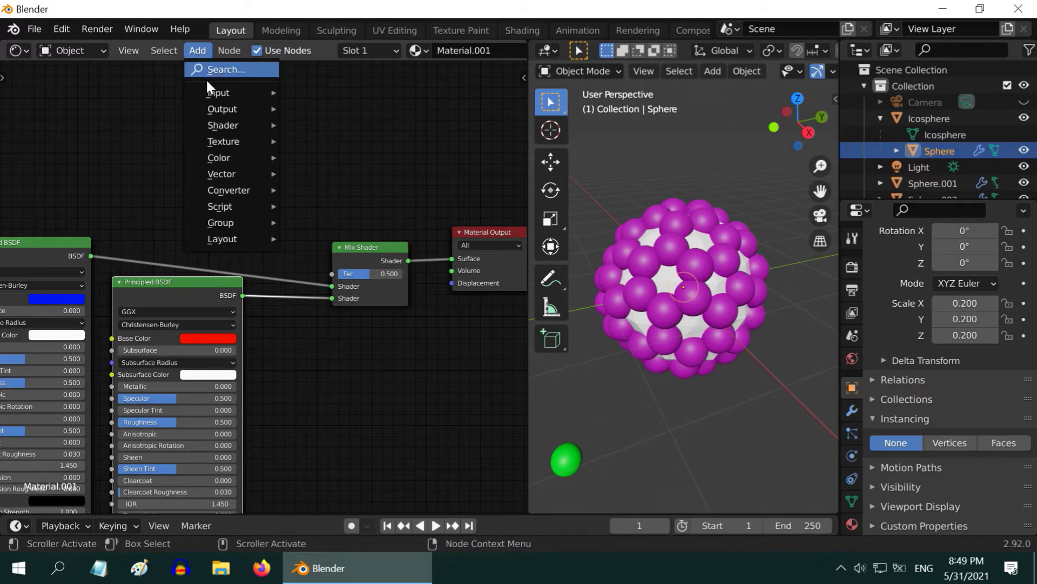
pyautogui.moveTo(209, 91)
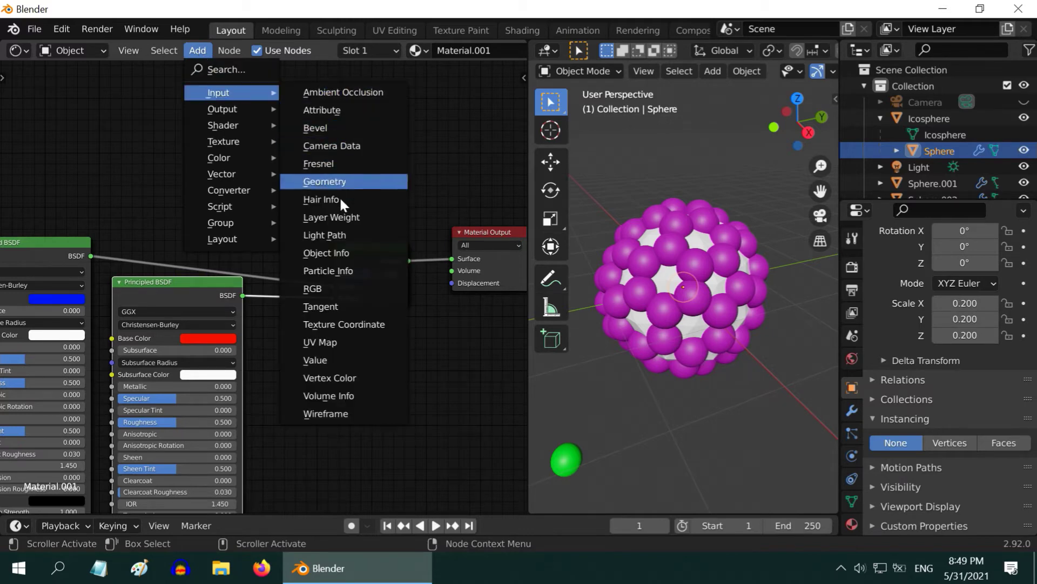
pyautogui.click(342, 252)
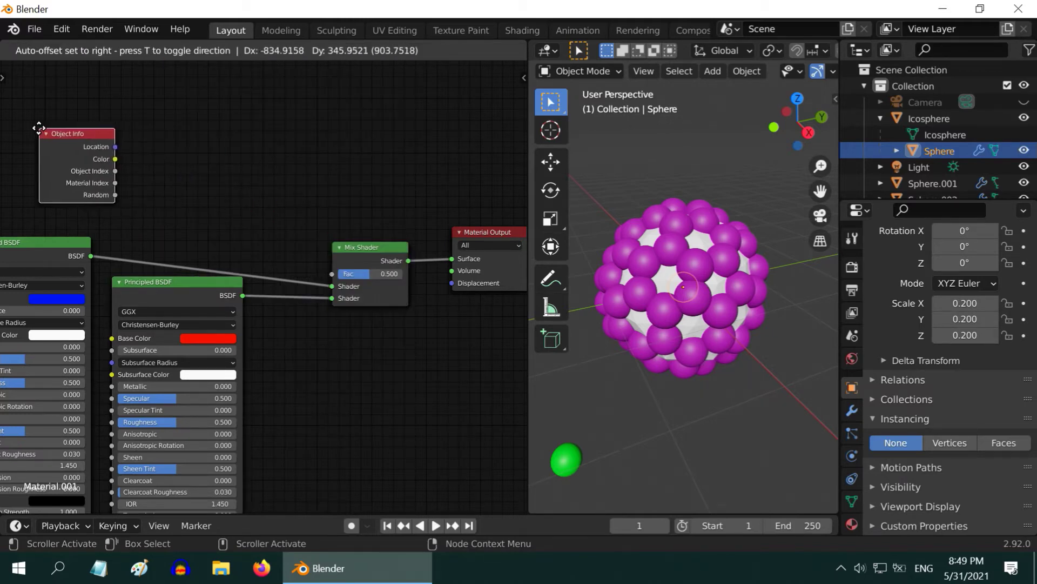
pyautogui.click(38, 127)
# Add a Math node between the Object Info and Mix Shader nodes.
pyautogui.click(197, 50)
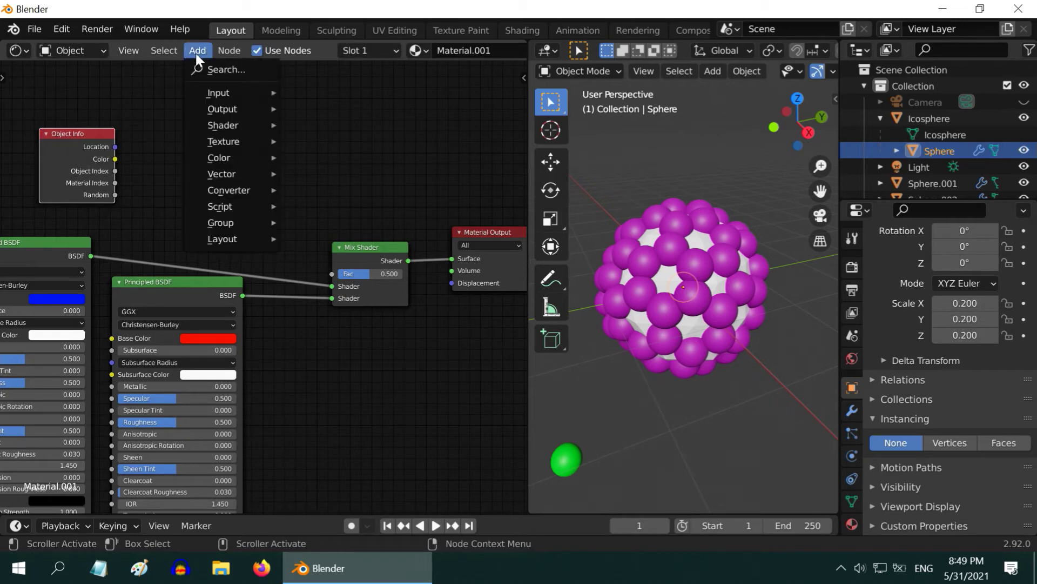
pyautogui.moveTo(236, 193)
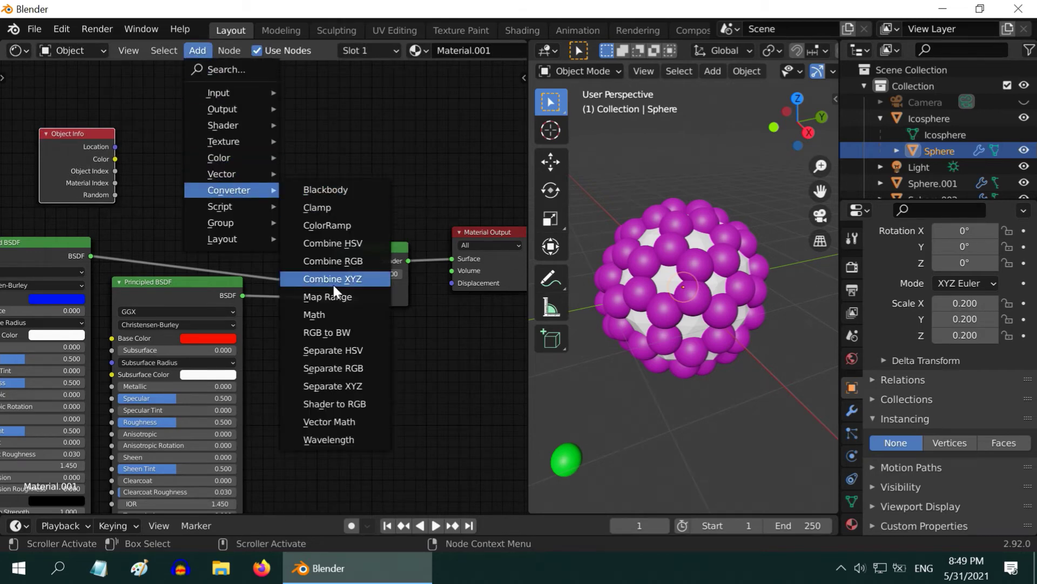
pyautogui.click(330, 313)
pyautogui.click(192, 149)
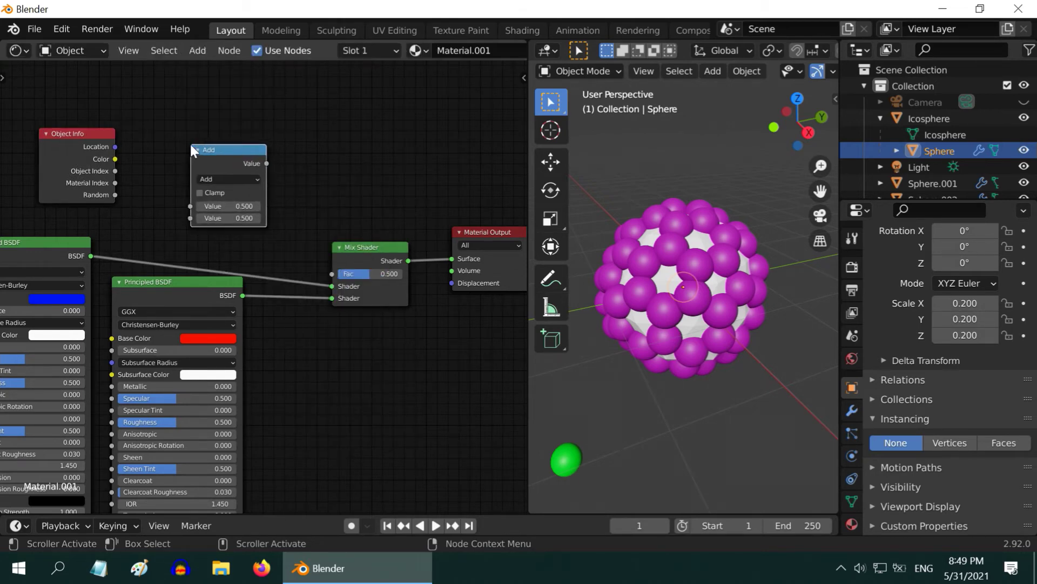
pyautogui.scroll(2, 34, 183)
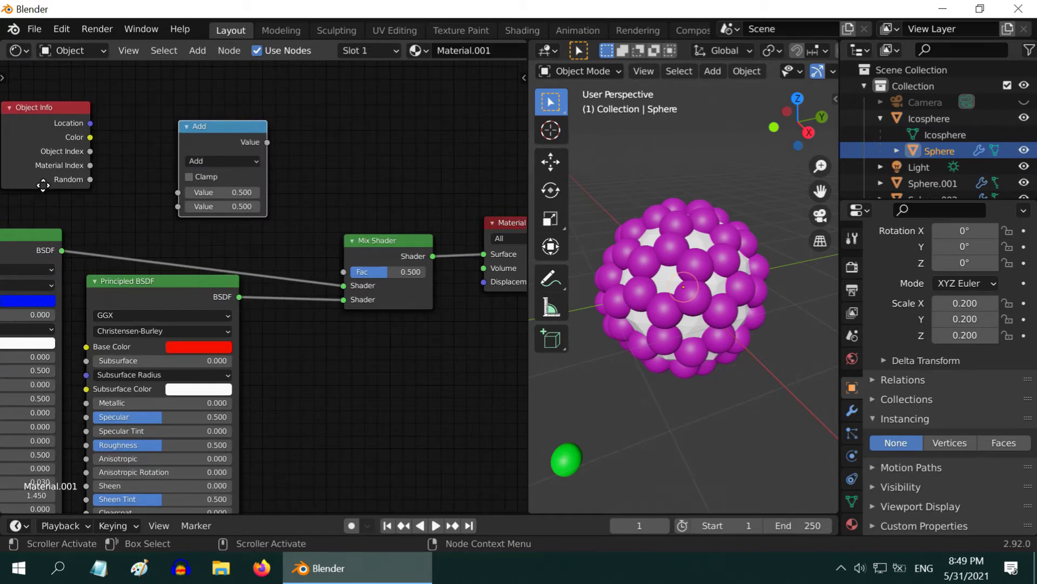
# Set the Math node to Greater Than and wire it between Object Info's Random output and the Mix Shader's Fac input.
pyautogui.moveTo(41, 184); pyautogui.dragTo(88, 222, button='middle')
pyautogui.click(257, 196)
pyautogui.click(362, 274)
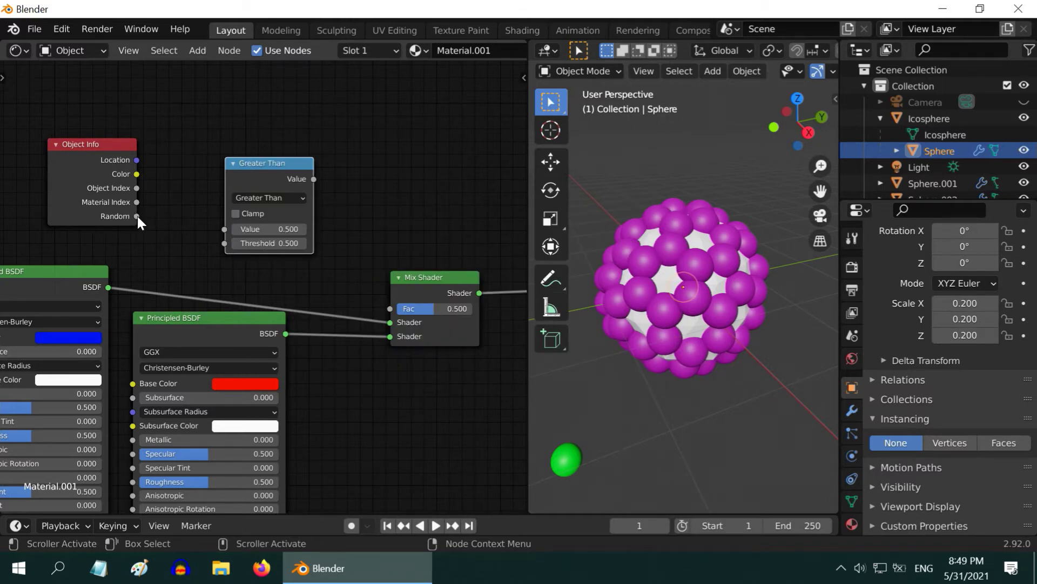
pyautogui.moveTo(137, 216); pyautogui.dragTo(227, 228)
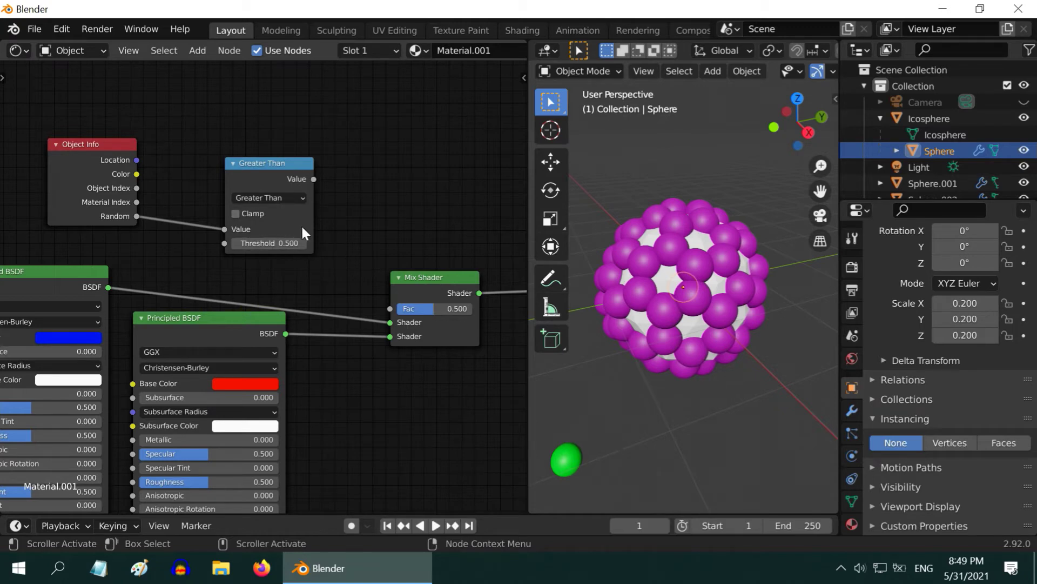
pyautogui.moveTo(314, 179); pyautogui.dragTo(389, 308)
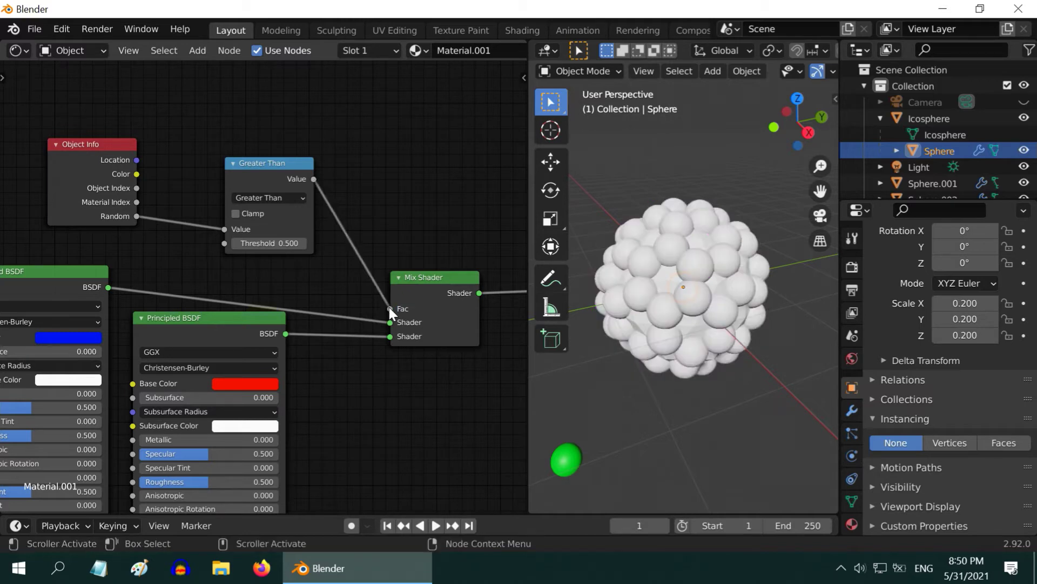
# Close the Shader Editor by widening the 3D viewport and joining the two areas into it.
pyautogui.moveTo(528, 358); pyautogui.dragTo(255, 355)
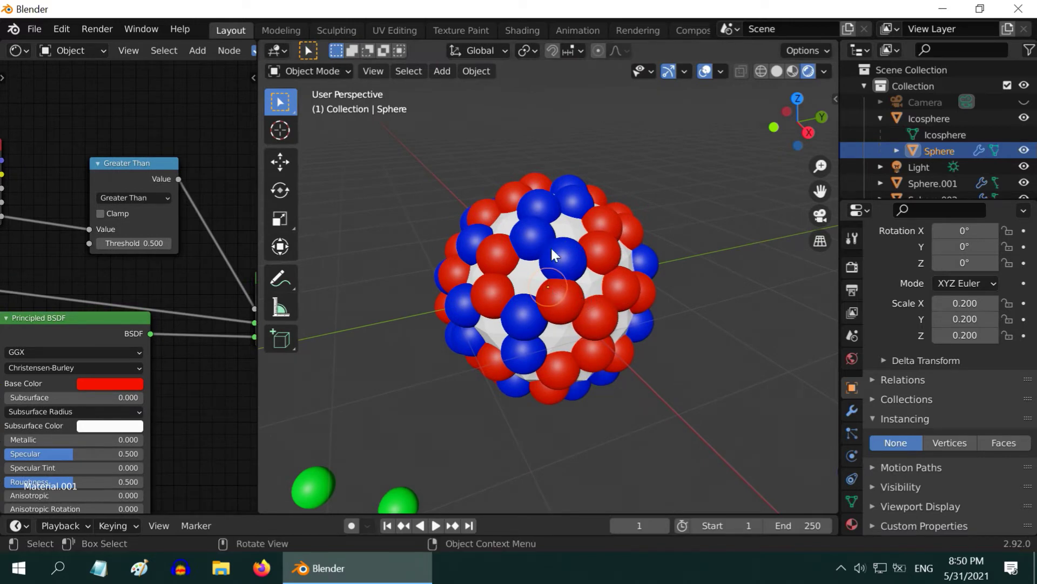
pyautogui.rightClick(259, 385)
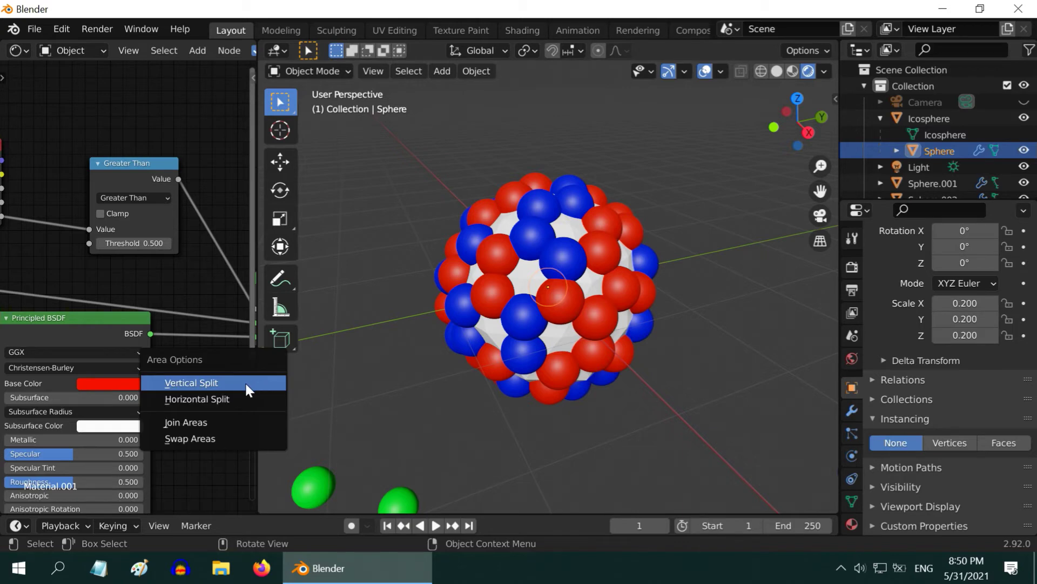
pyautogui.click(205, 421)
pyautogui.click(116, 325)
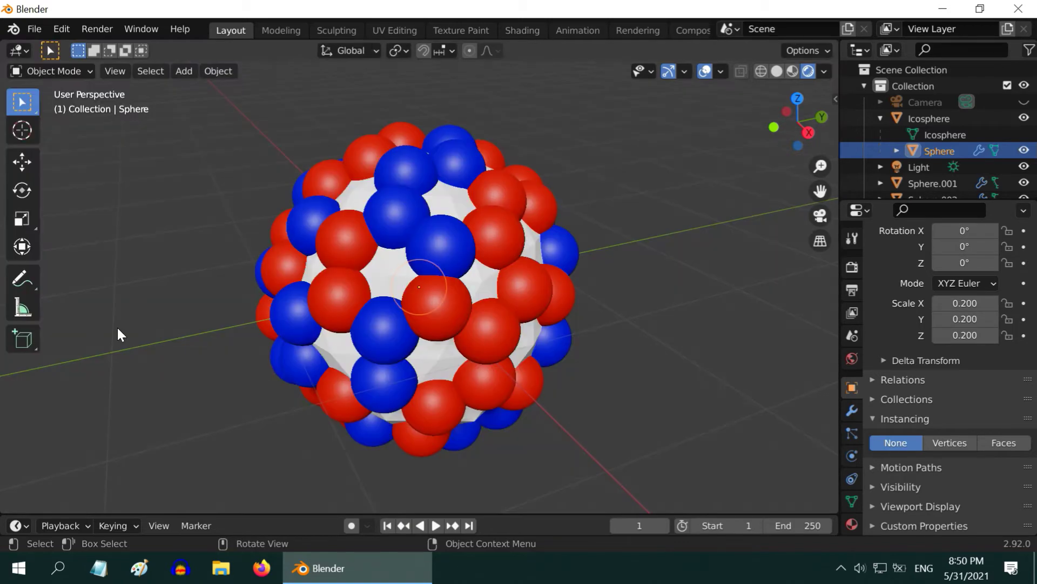
# Turn off the Icosphere's Show Instancer for both Viewport and Render, and hide the Icosphere in the viewport.
pyautogui.scroll(-5, 414, 330)
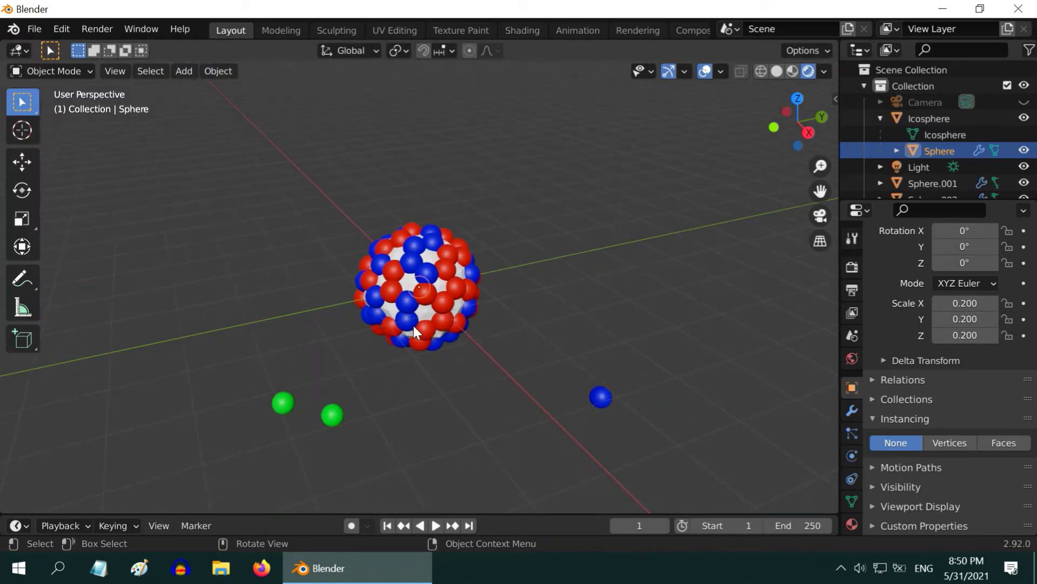
pyautogui.scroll(4, 413, 324)
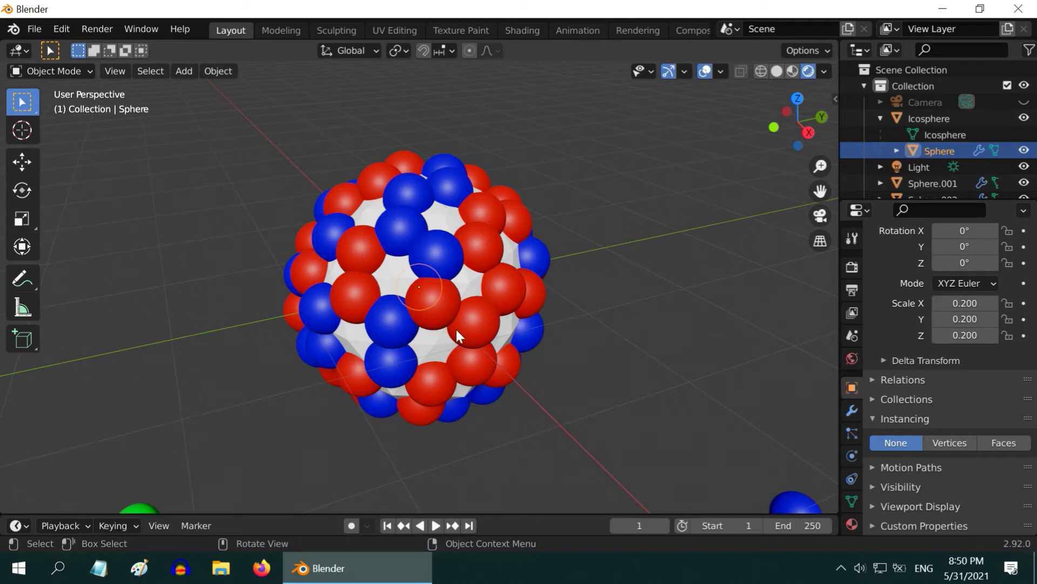
pyautogui.click(446, 215)
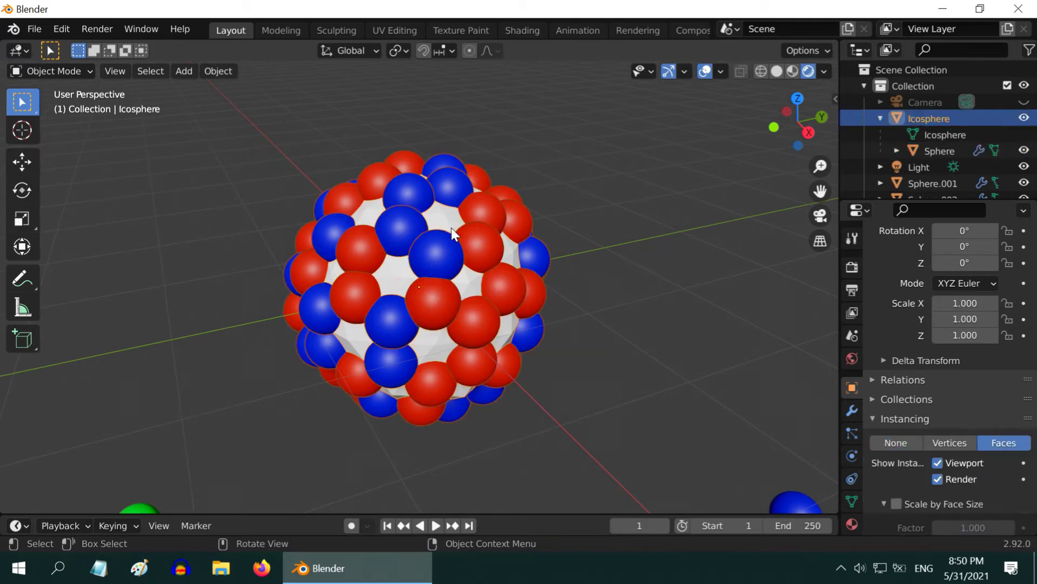
pyautogui.scroll(-4, 931, 378)
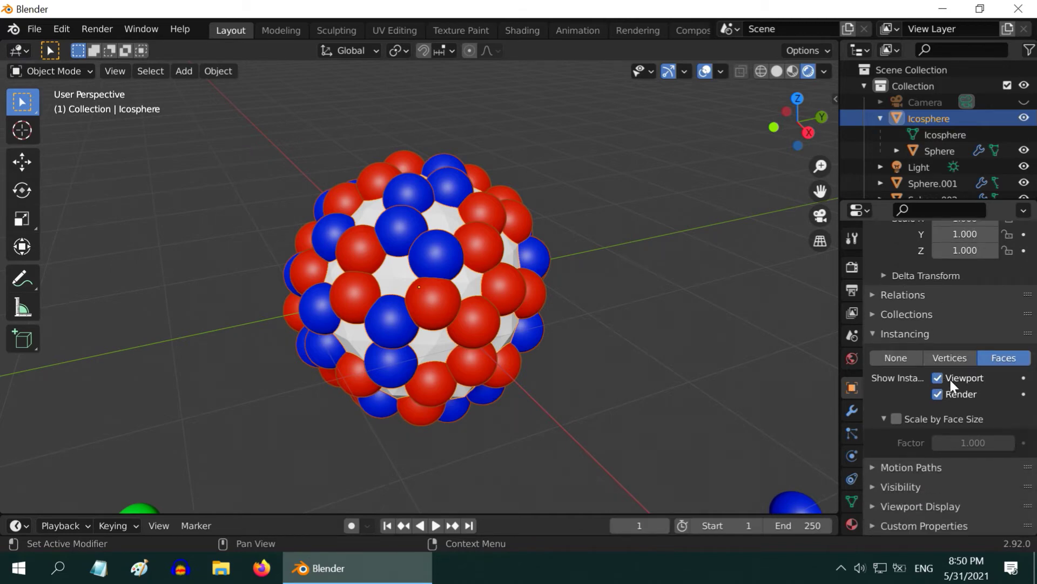
pyautogui.click(954, 378)
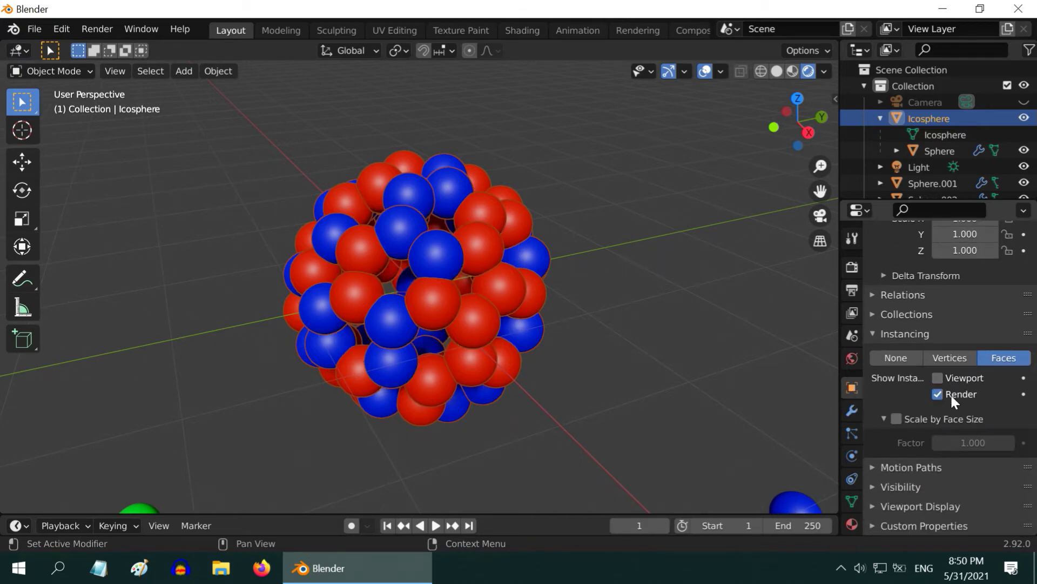
pyautogui.click(951, 394)
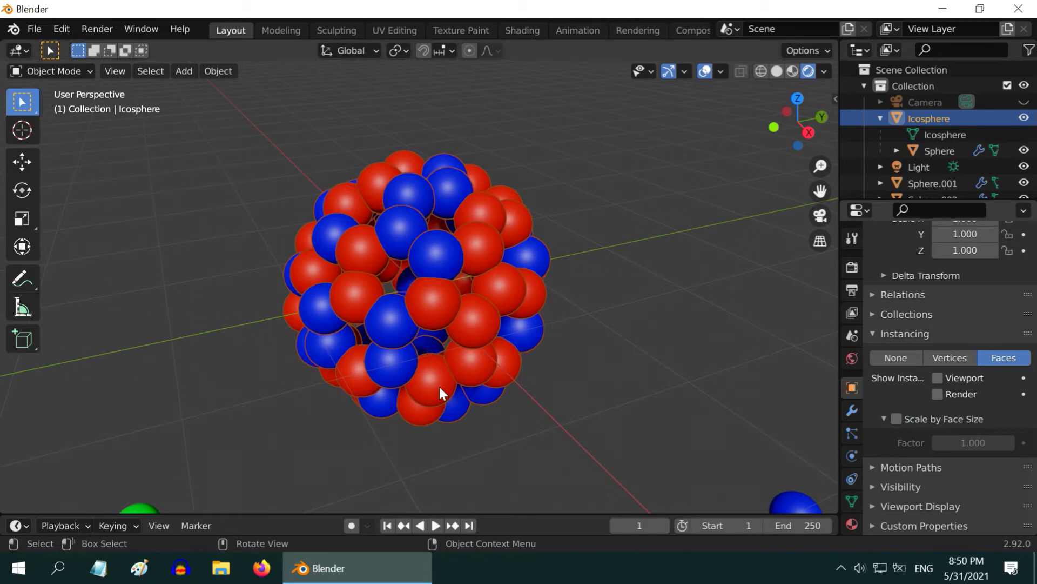
pyautogui.hotkey('ctrl', 'z')
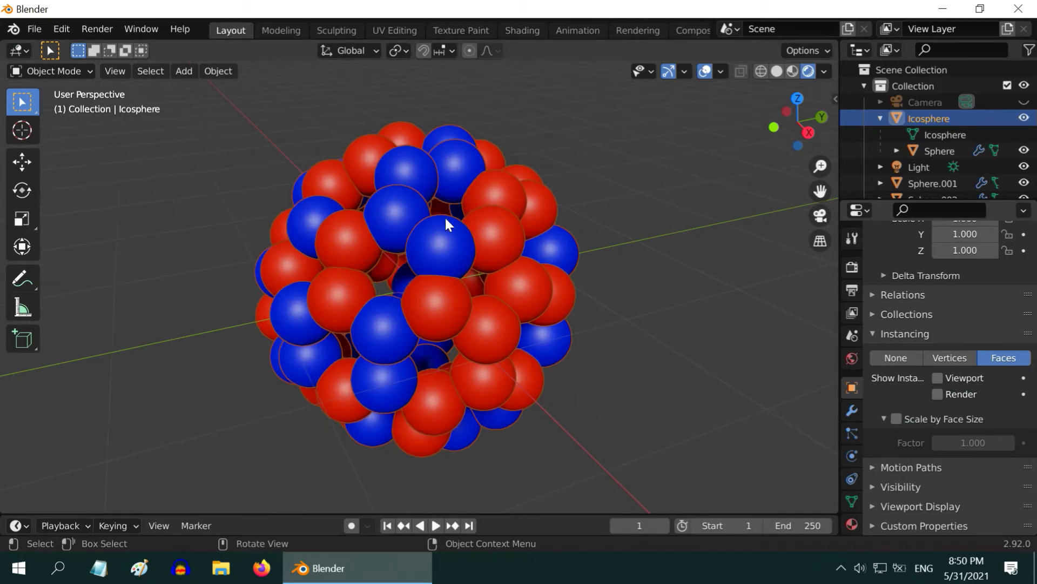
pyautogui.hotkey('ctrl', 'shift', 'z')
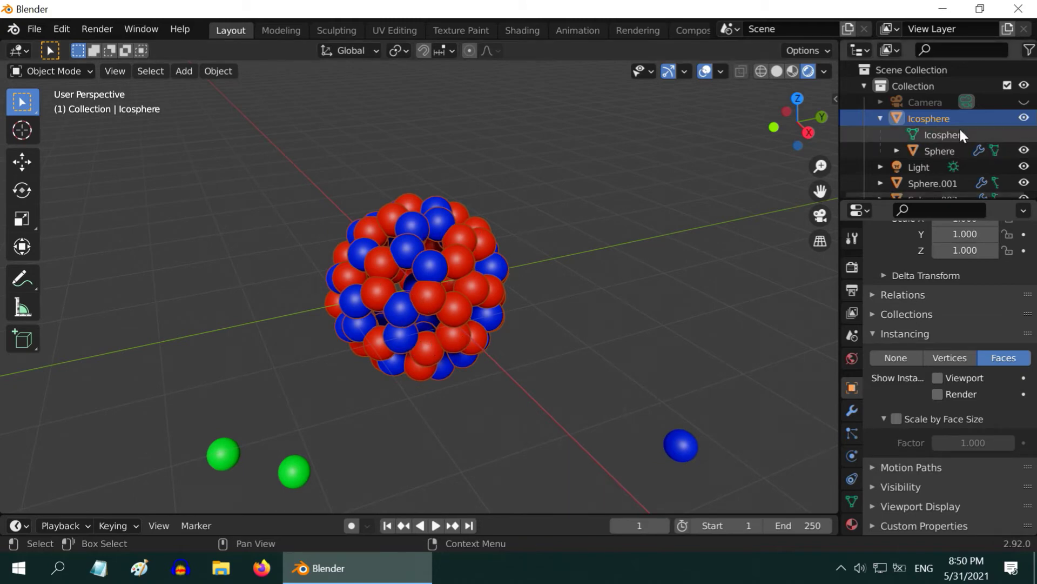
pyautogui.click(881, 117)
pyautogui.click(1024, 118)
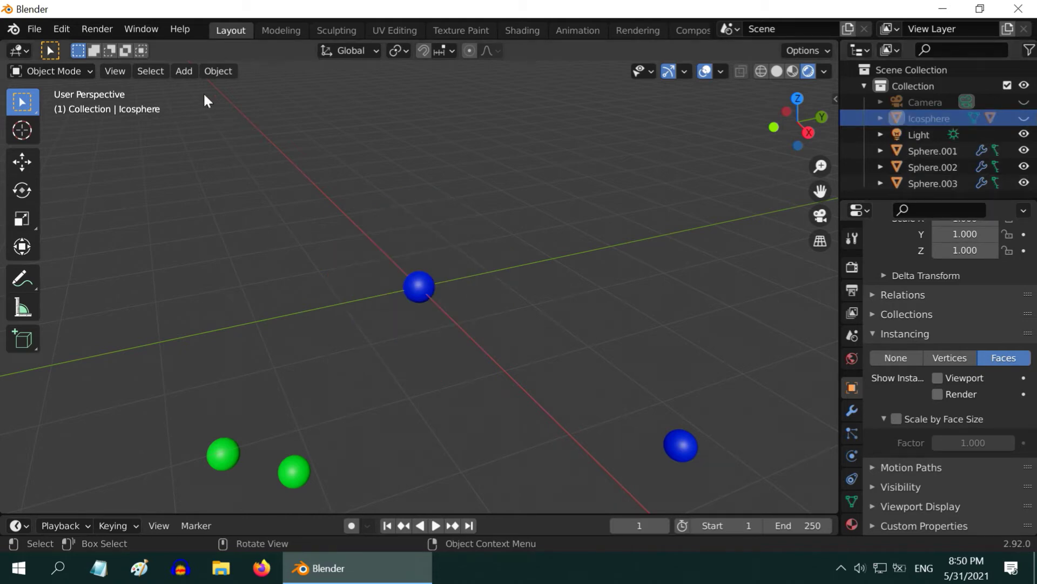
# Add a new ico sphere and set its instancing to Vertices with alignment to vertex normals enabled.
pyautogui.click(184, 71)
pyautogui.moveTo(209, 90)
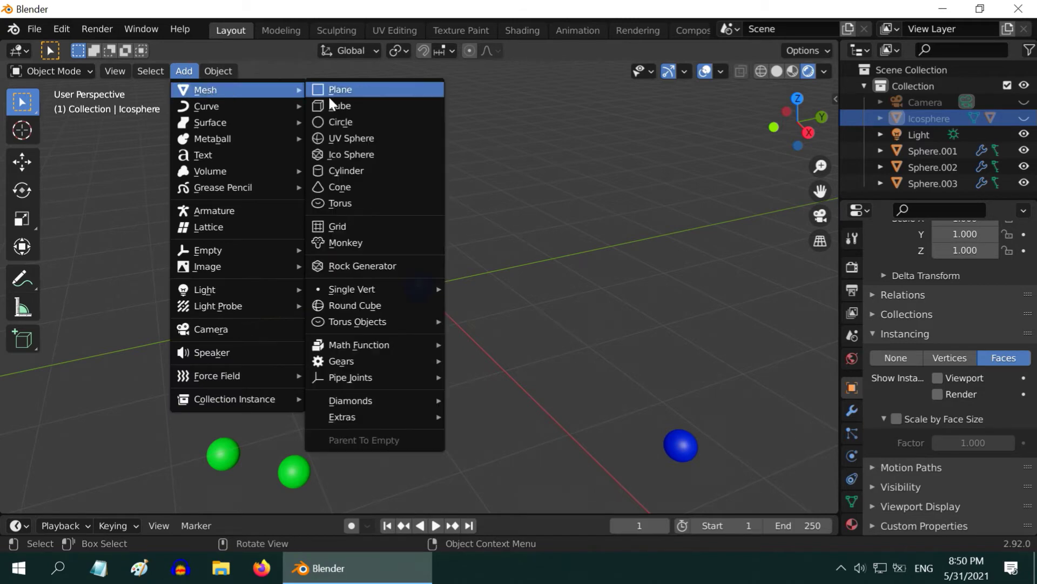
pyautogui.click(350, 154)
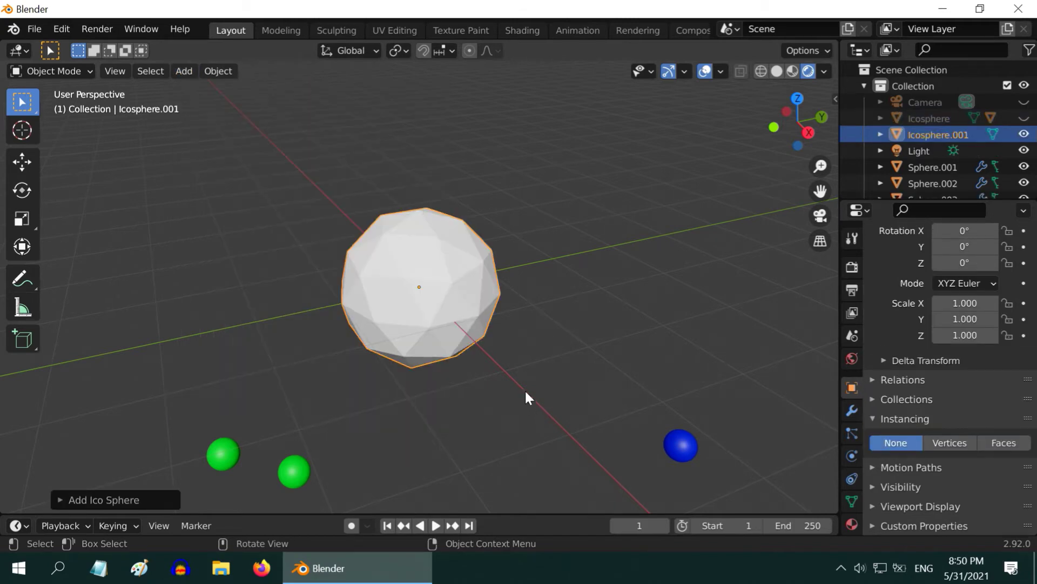
pyautogui.click(951, 442)
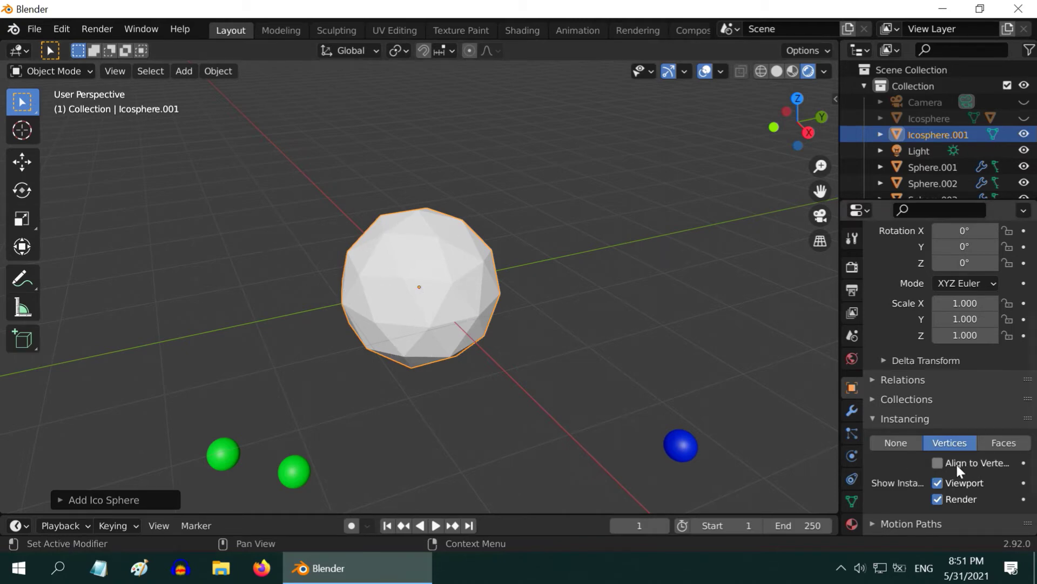
pyautogui.click(938, 462)
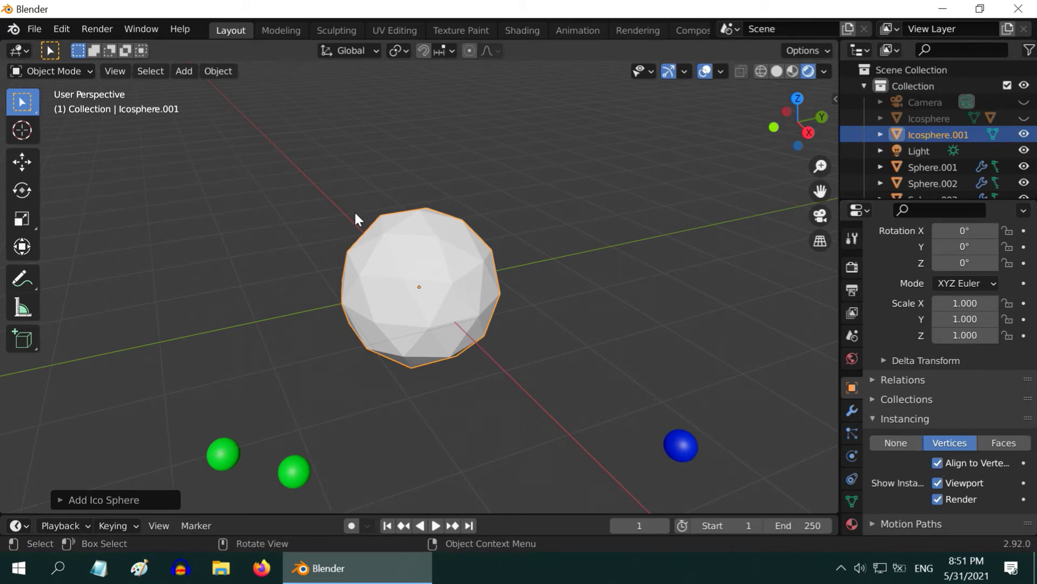
# Randomize the new ico sphere's vertices in Edit Mode with an amount of 0.05 m.
pyautogui.click(70, 72)
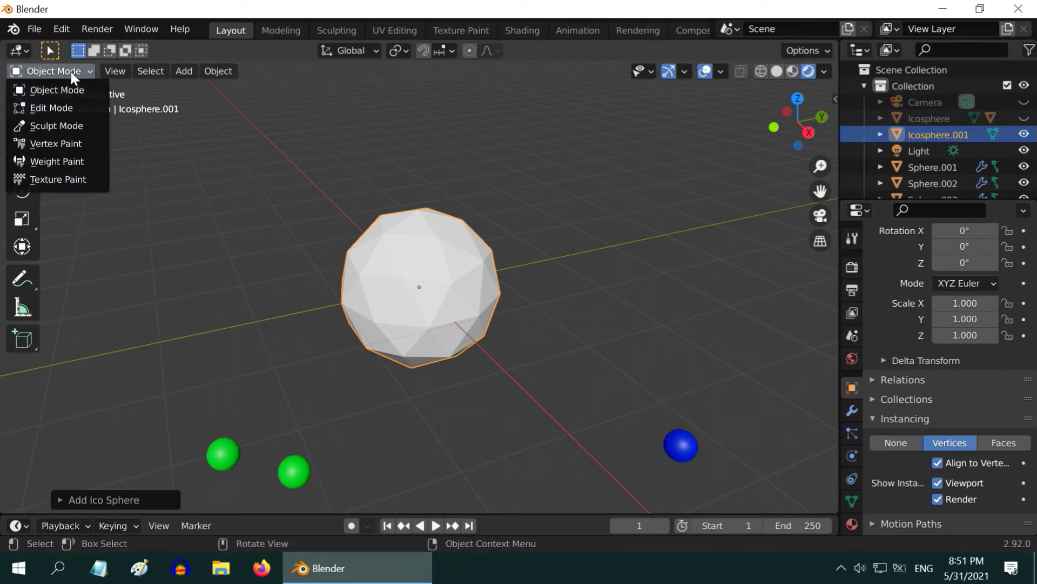
pyautogui.click(70, 106)
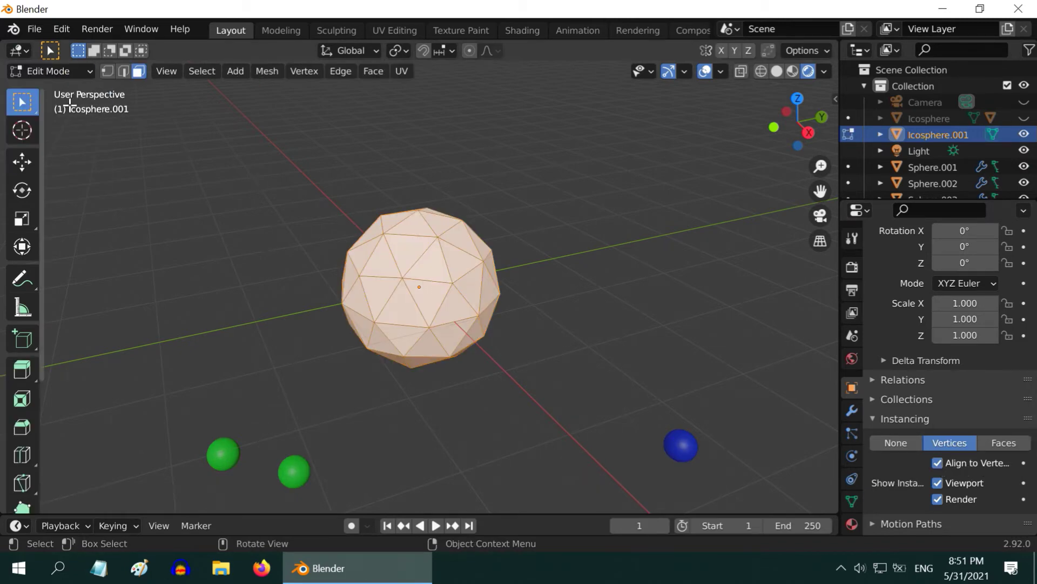
pyautogui.click(106, 72)
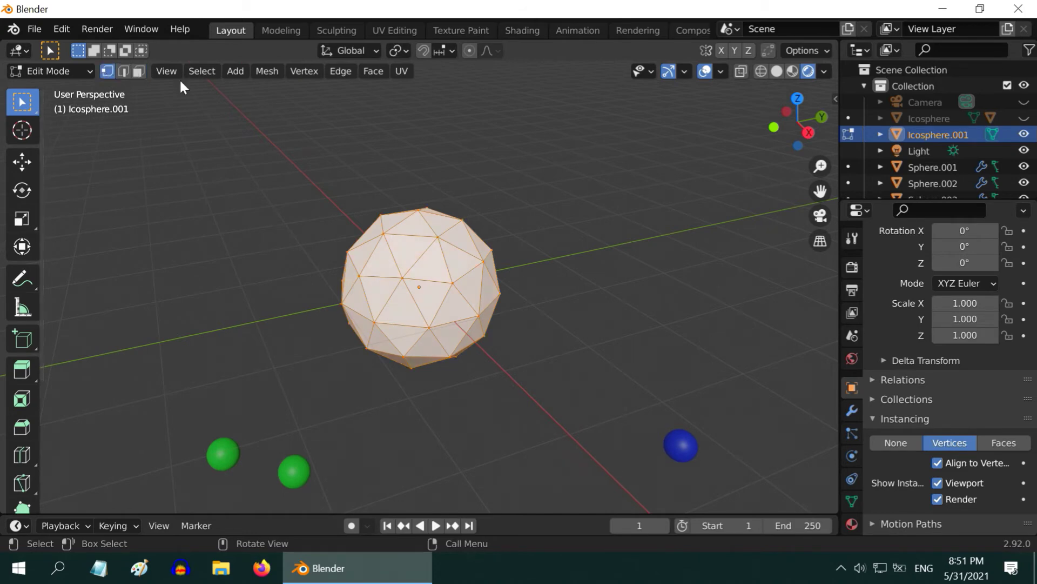
pyautogui.click(266, 77)
pyautogui.moveTo(273, 88)
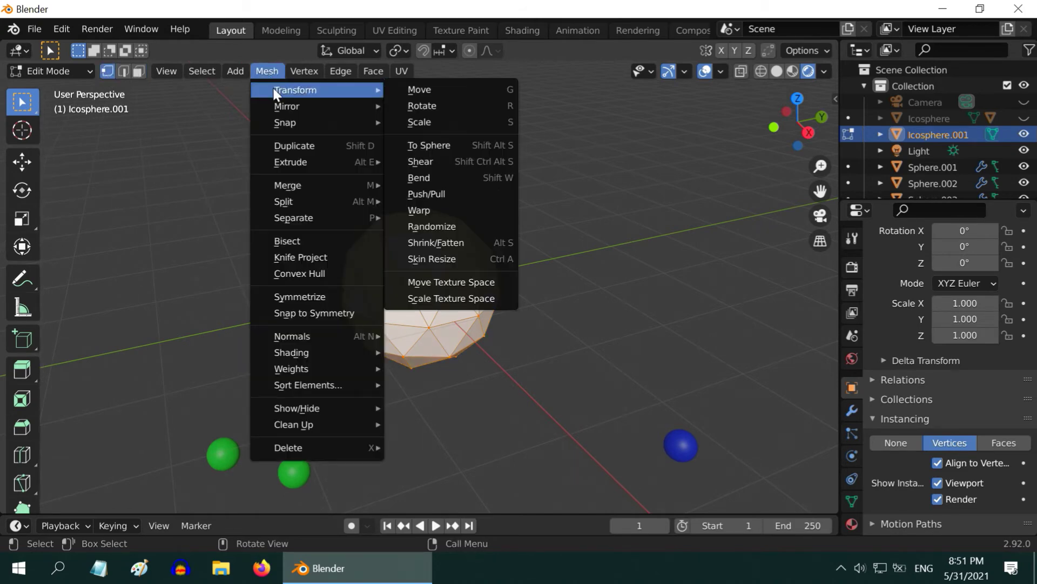
pyautogui.click(442, 226)
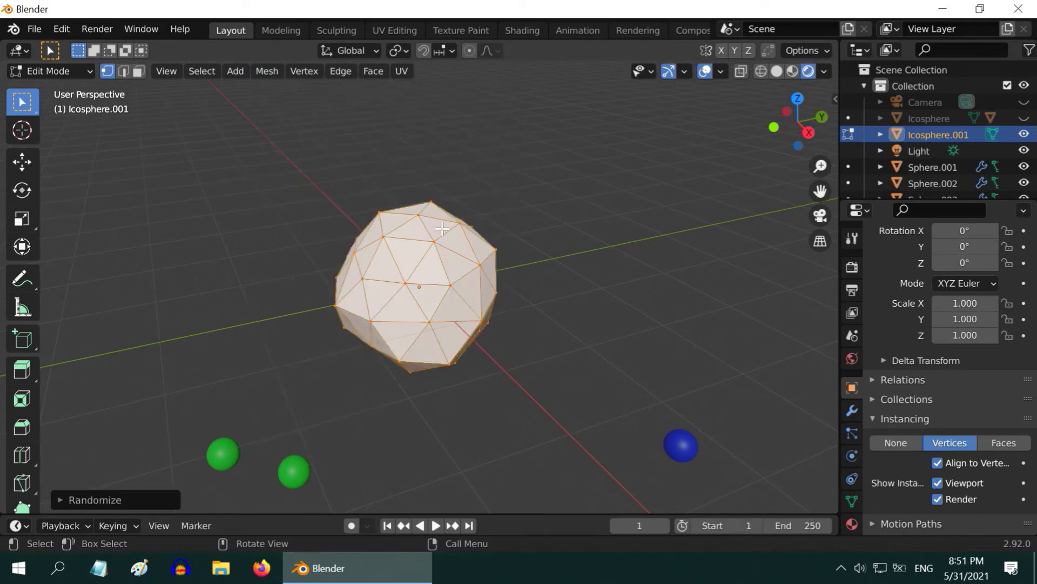
pyautogui.click(62, 500)
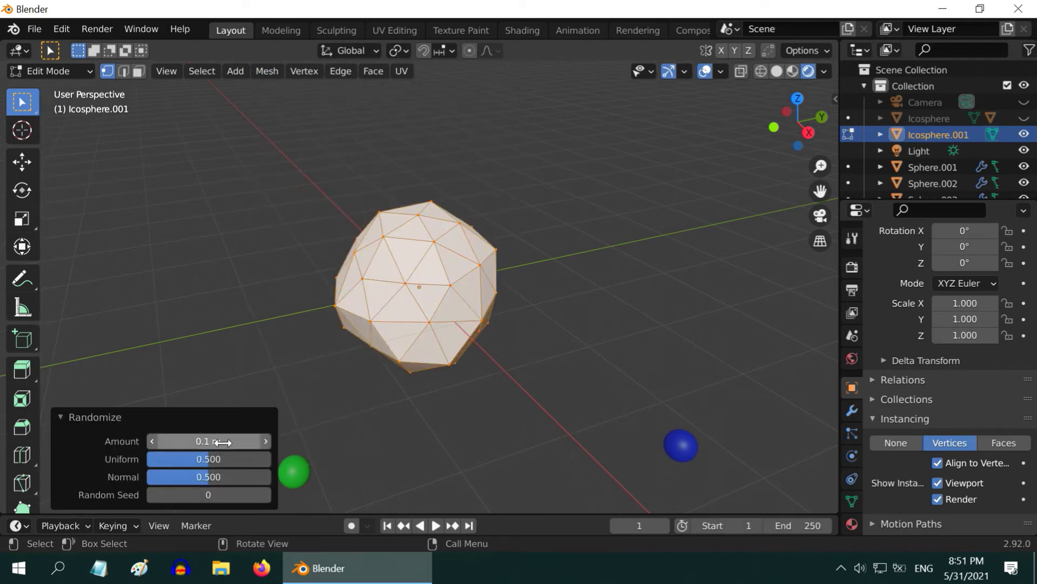
pyautogui.click(241, 441)
pyautogui.write('0.05')
pyautogui.press('Return')
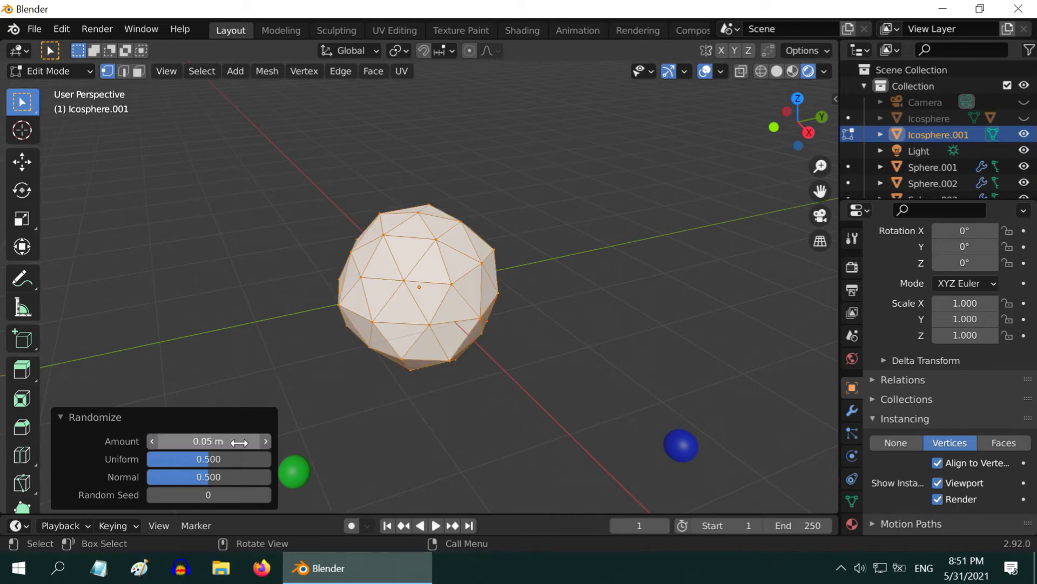
pyautogui.click(60, 416)
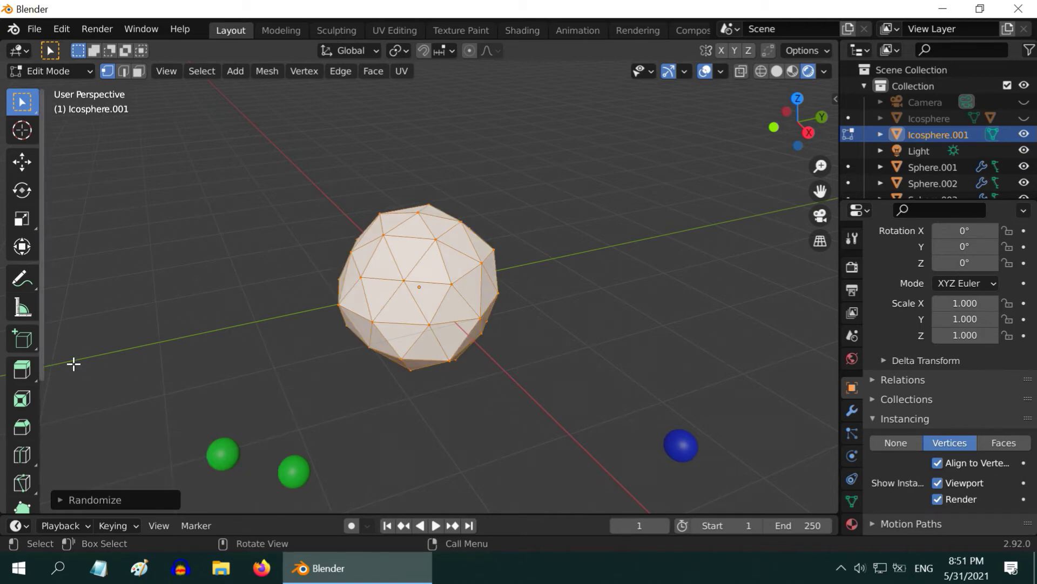
# Parent the blue sphere to the new ico sphere with Object (Without Inverse), and turn off the ico sphere's Show Instancer for Viewport and Render.
pyautogui.click(61, 71)
pyautogui.click(56, 89)
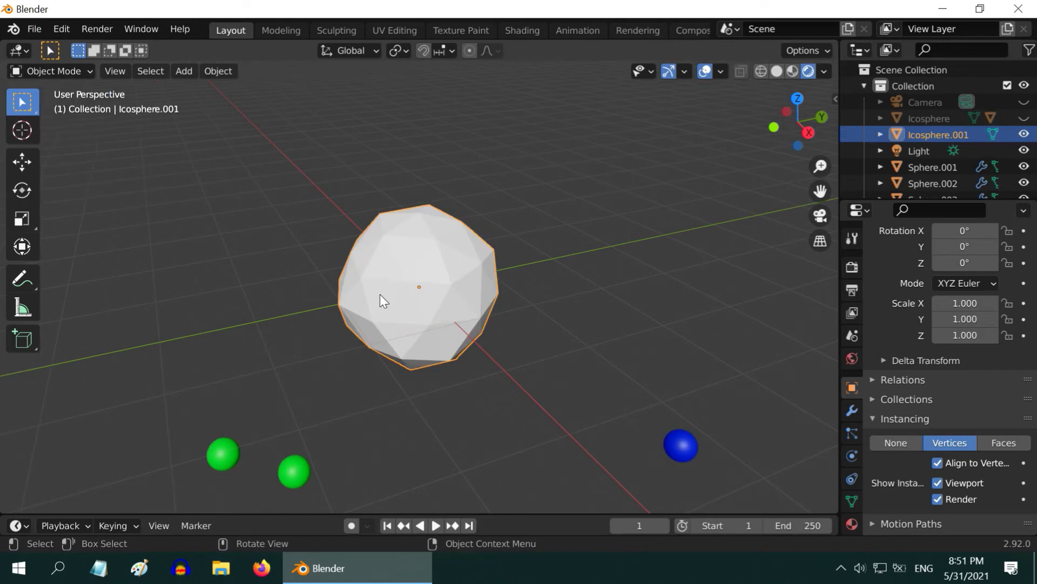
pyautogui.click(684, 452)
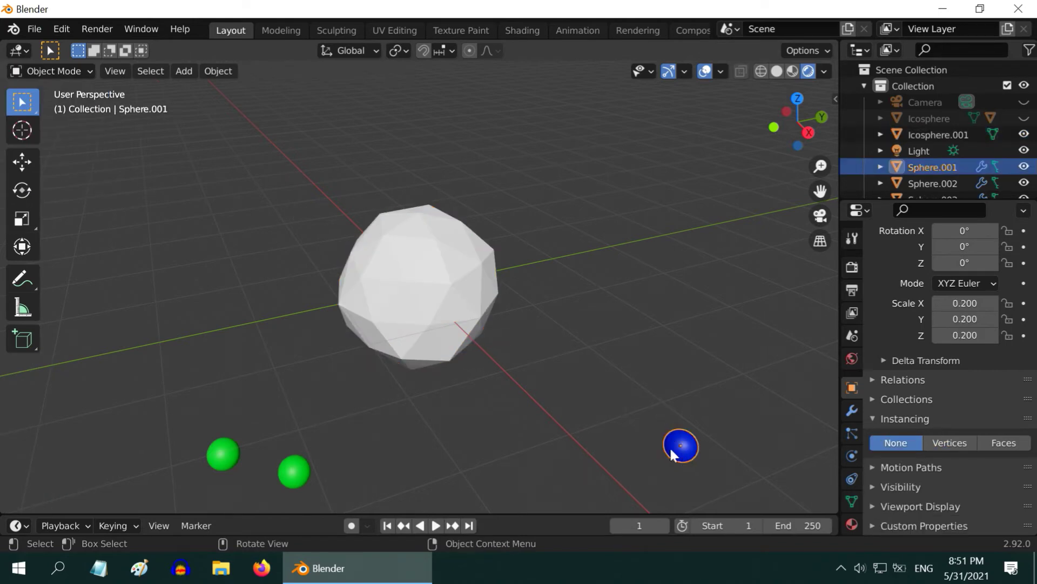
pyautogui.keyDown('shift'); pyautogui.click(465, 281); pyautogui.keyUp('shift')
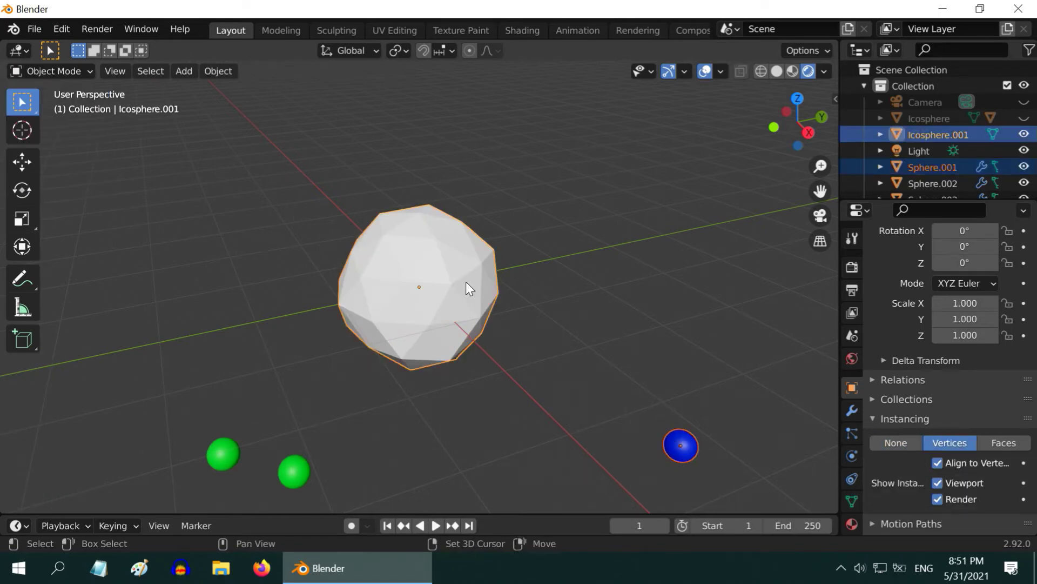
pyautogui.hotkey('ctrl', 'p')
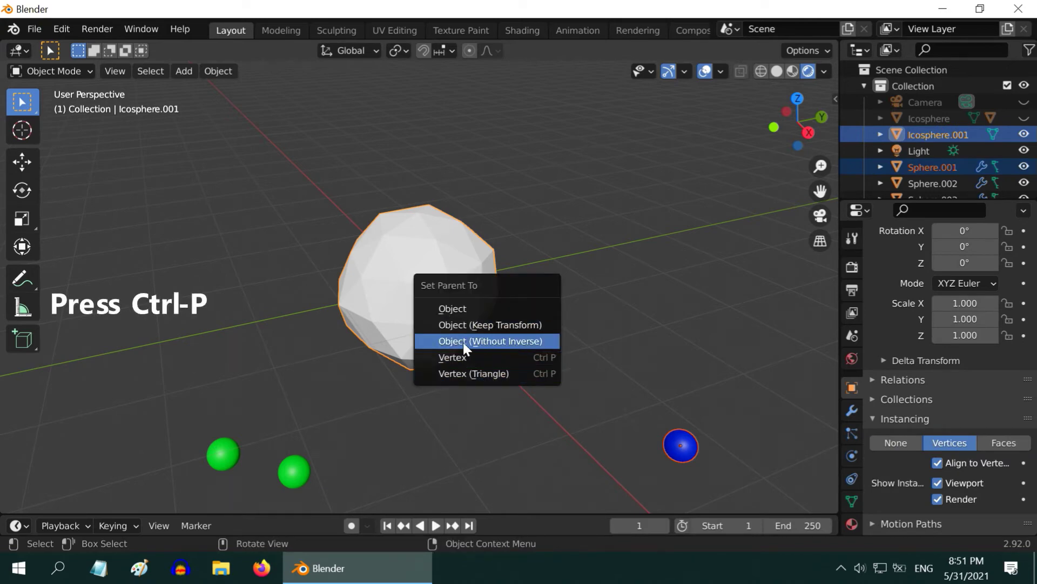
pyautogui.click(518, 344)
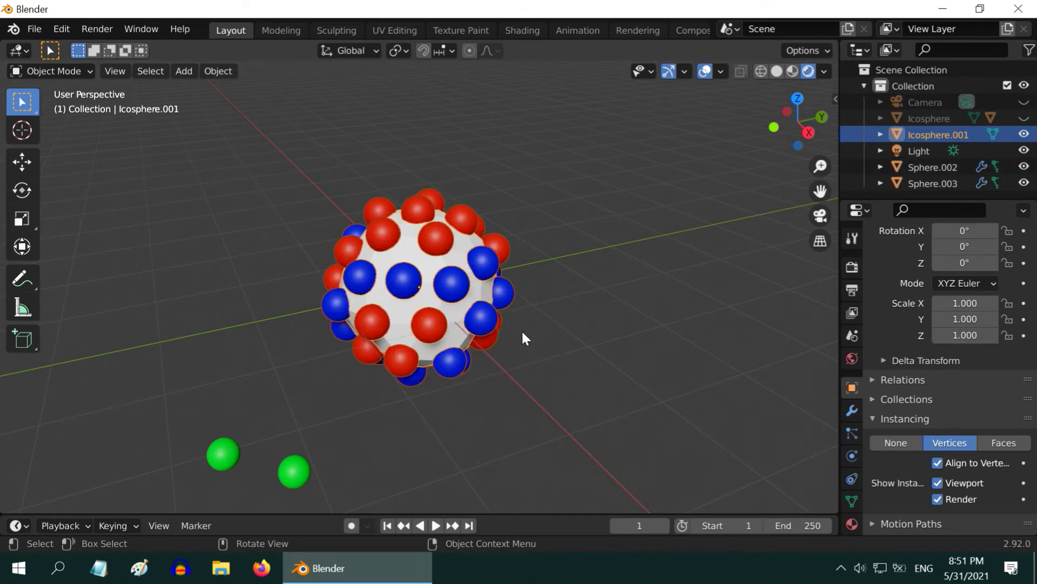
pyautogui.click(938, 481)
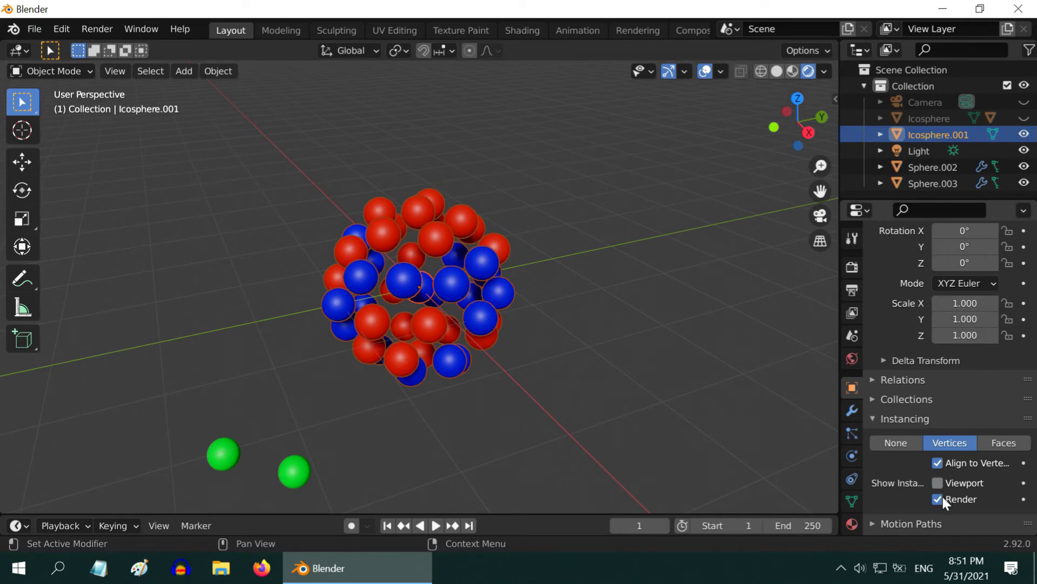
pyautogui.click(941, 497)
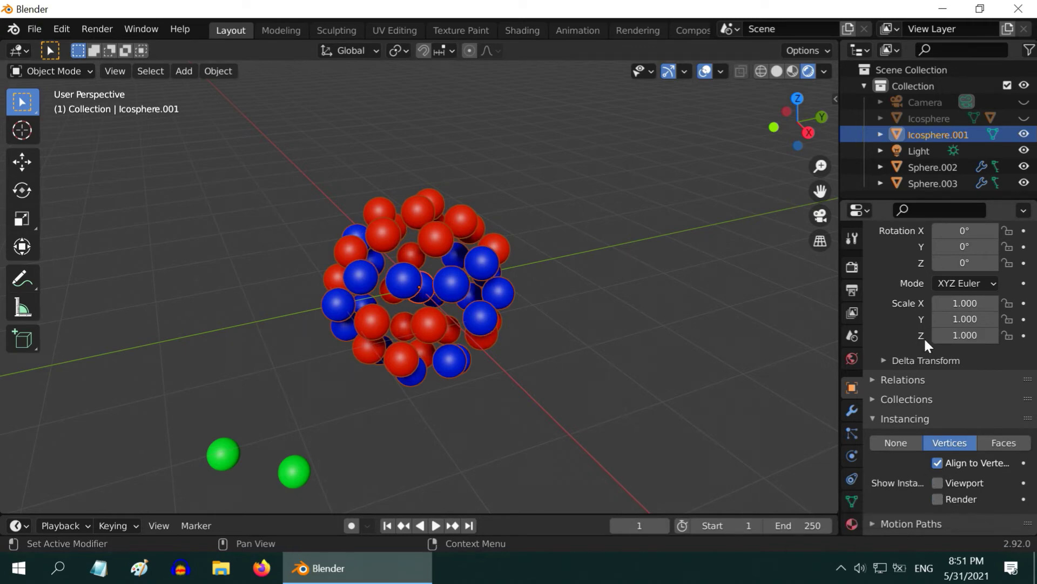
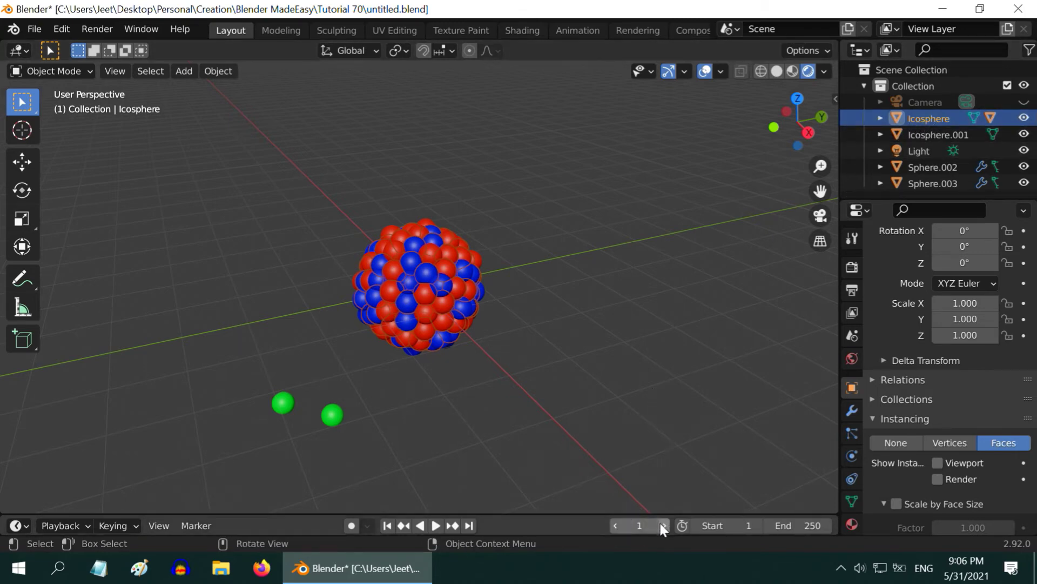
# Insert rotation keyframes of 0° on all axes for the first Icosphere at frame 1.
pyautogui.scroll(3, 979, 306)
pyautogui.scroll(3, 979, 309)
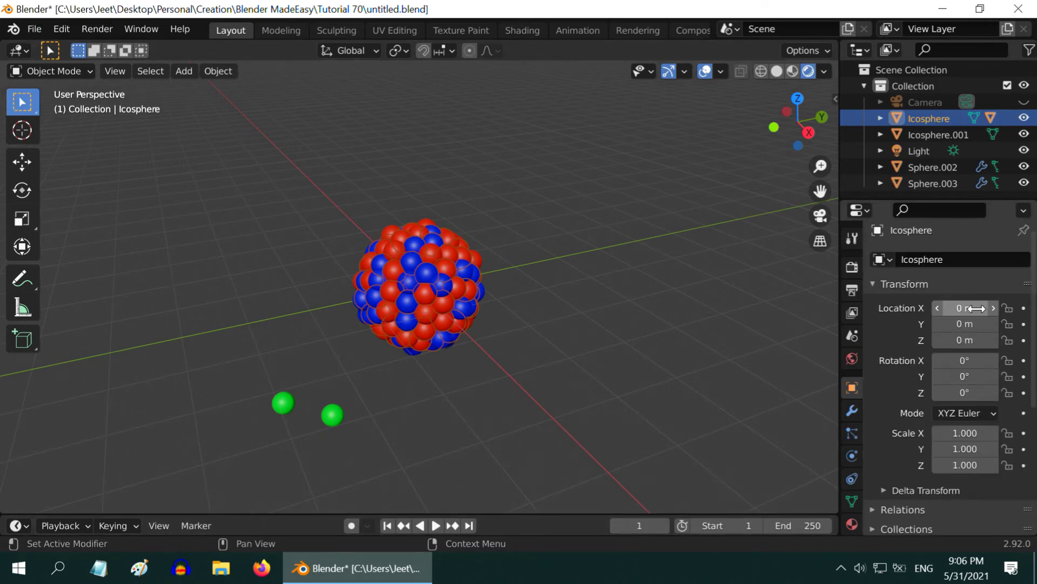
pyautogui.rightClick(968, 360)
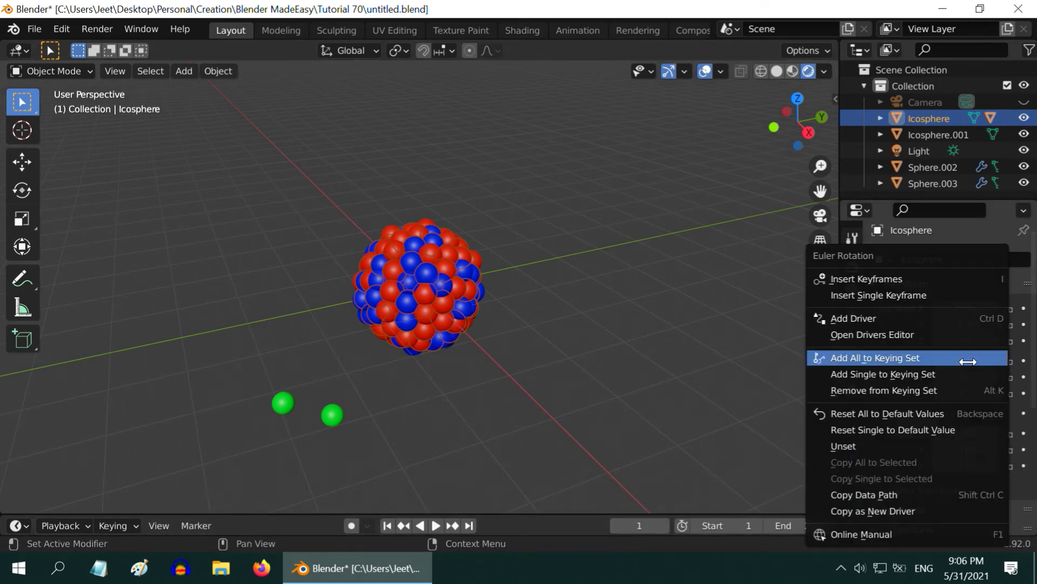
pyautogui.click(912, 279)
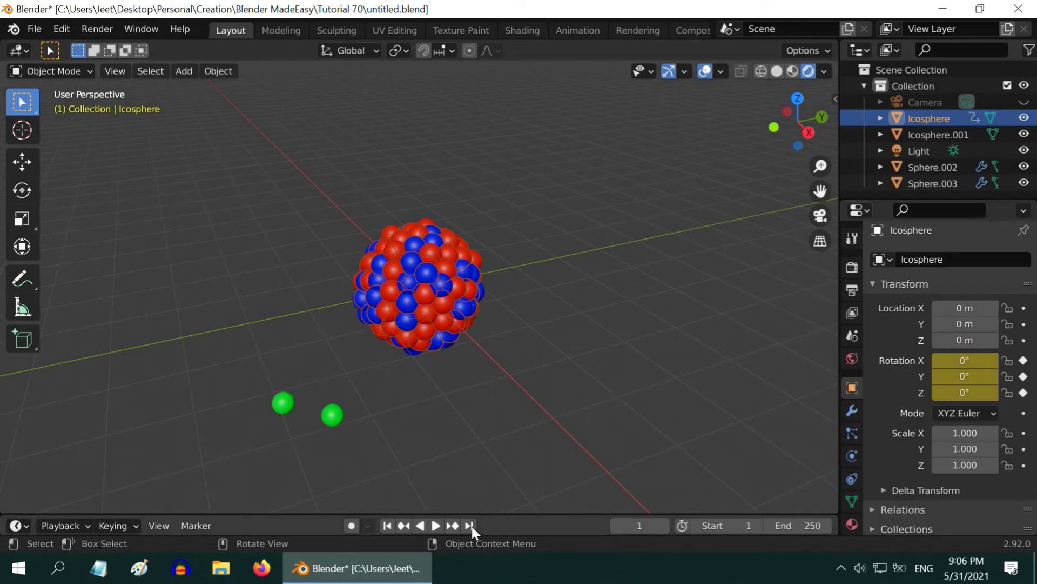
# Set the first Icosphere's X, Y and Z rotation to 360° at frame 250 and insert keyframes for it.
pyautogui.click(470, 525)
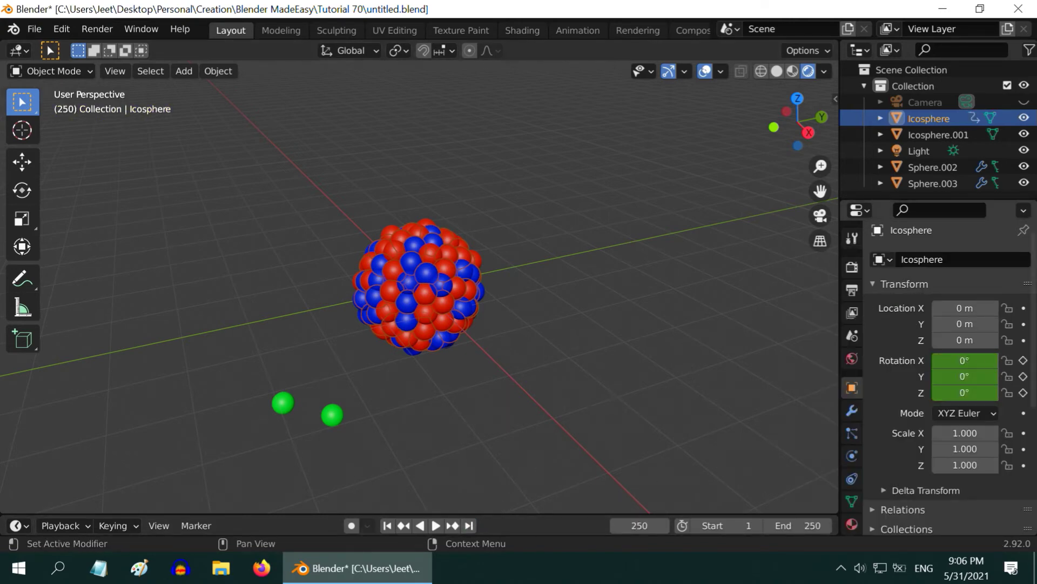
pyautogui.moveTo(968, 361)
pyautogui.mouseDown()
pyautogui.moveTo(968, 393)
pyautogui.moveTo(976, 362)
pyautogui.mouseUp()
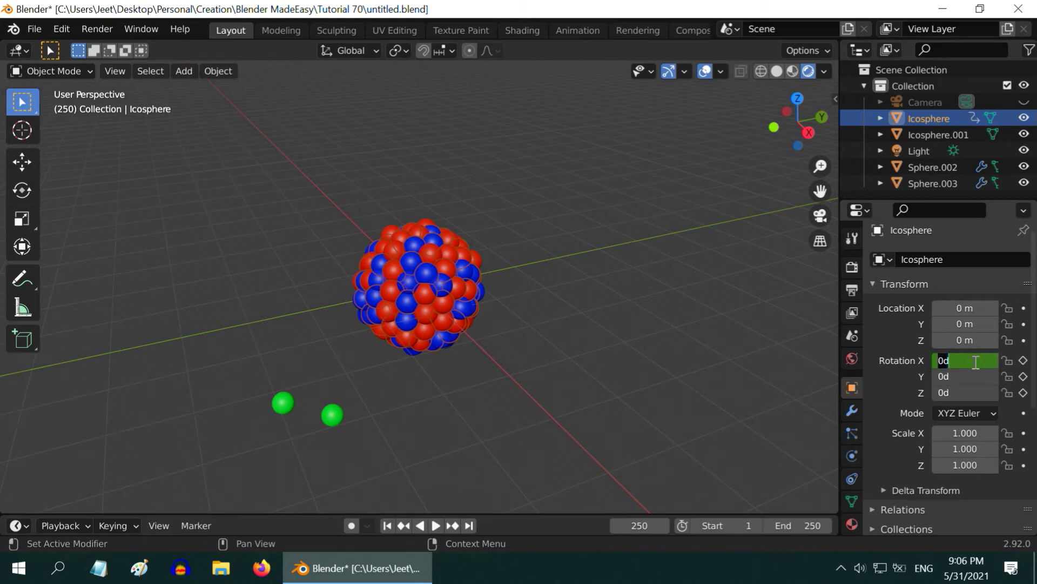
pyautogui.write('360')
pyautogui.press('Return')
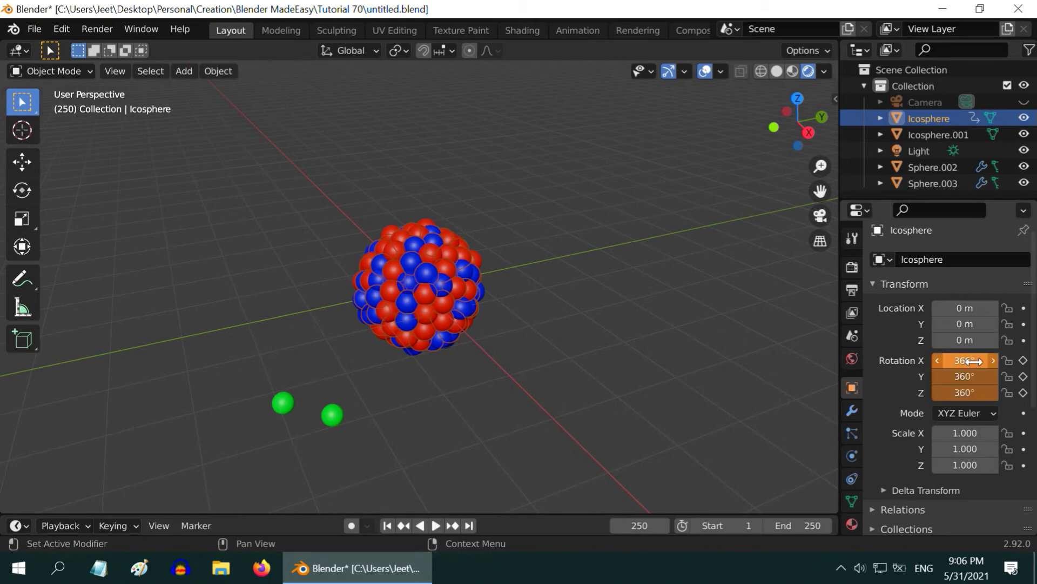
pyautogui.rightClick(976, 361)
pyautogui.click(926, 285)
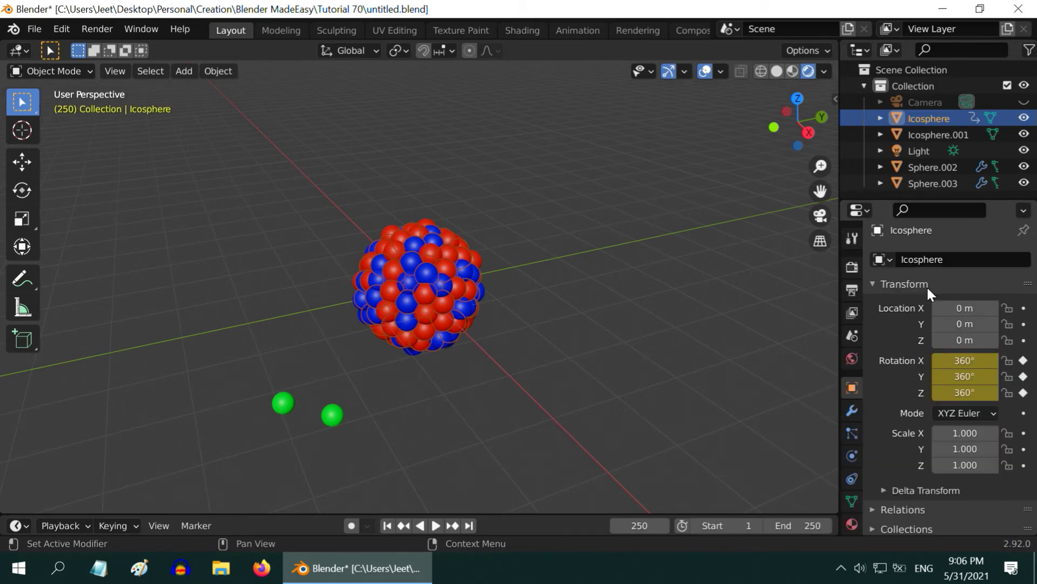
# Insert rotation keyframes of 0° on all axes for Icosphere.001 at frame 1.
pyautogui.click(932, 132)
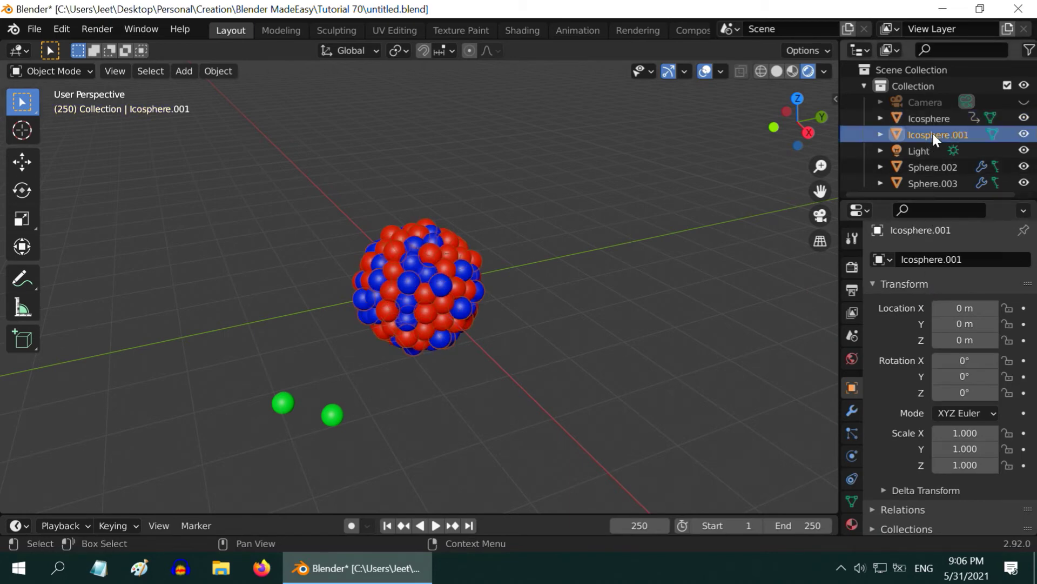
pyautogui.click(388, 525)
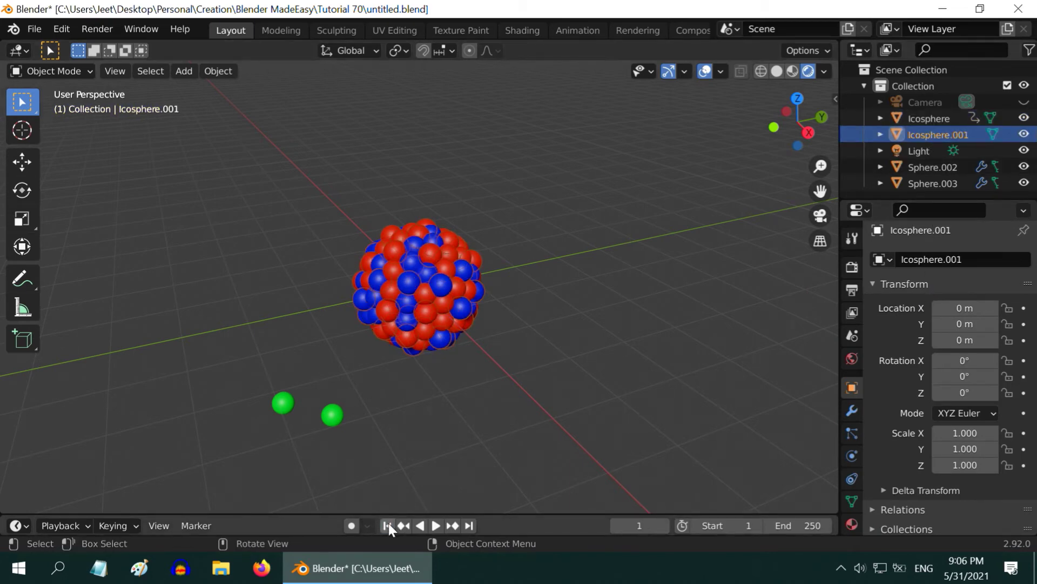
pyautogui.rightClick(967, 363)
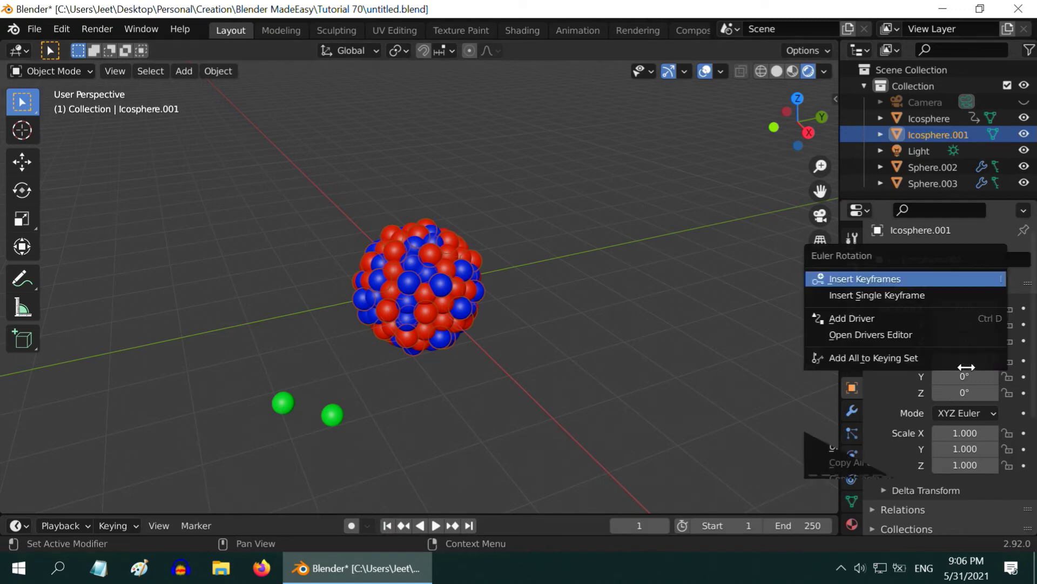
pyautogui.click(886, 279)
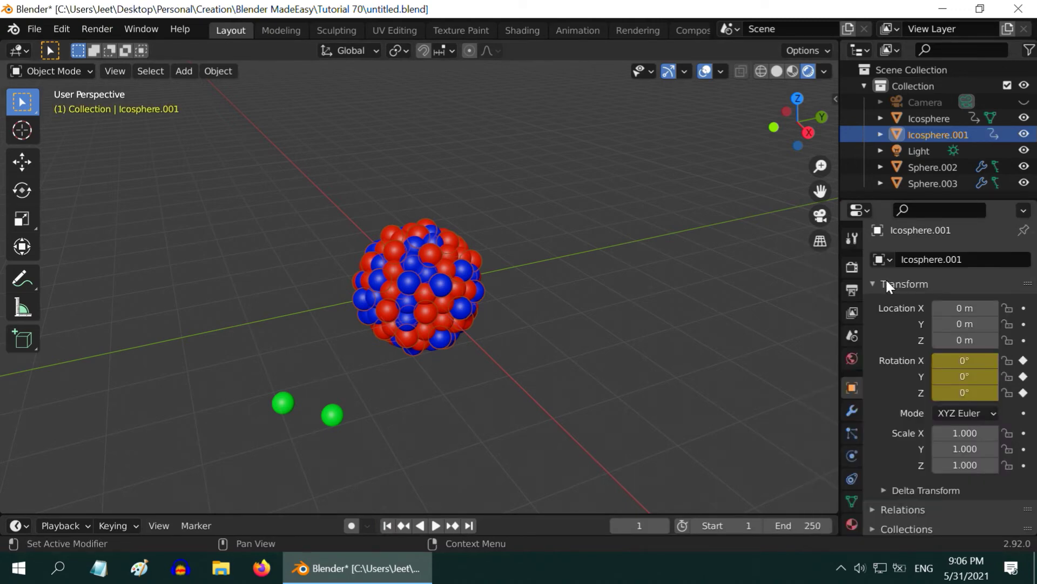
# Set Icosphere.001's rotation to 360° on all three axes at frame 250 and keyframe it.
pyautogui.click(470, 524)
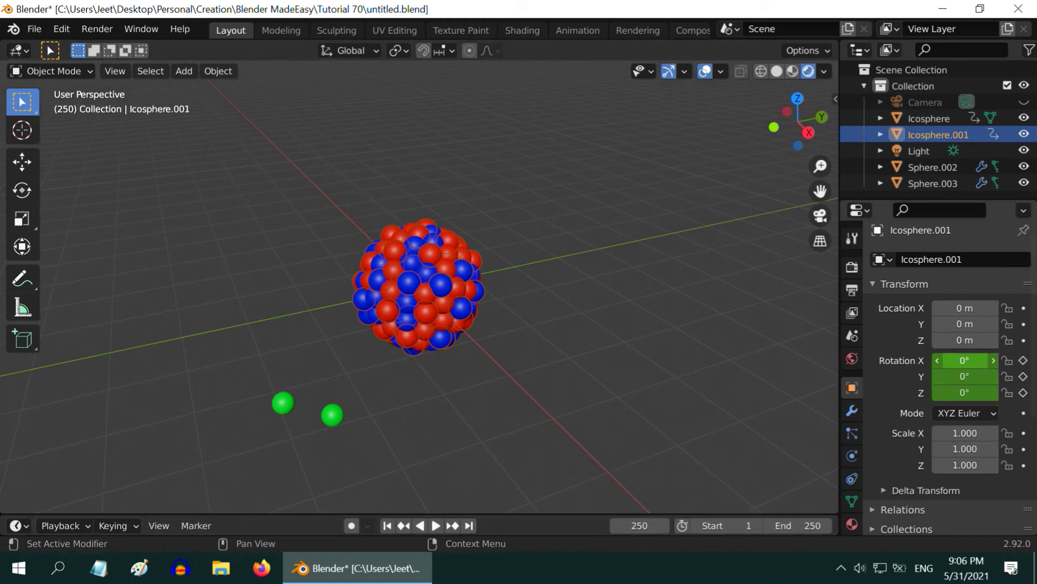
pyautogui.hotkey('shift', 'alt', 'i')
pyautogui.hotkey('shift', 'alt', 'i')
pyautogui.moveTo(964, 360); pyautogui.dragTo(964, 393)
pyautogui.write('360')
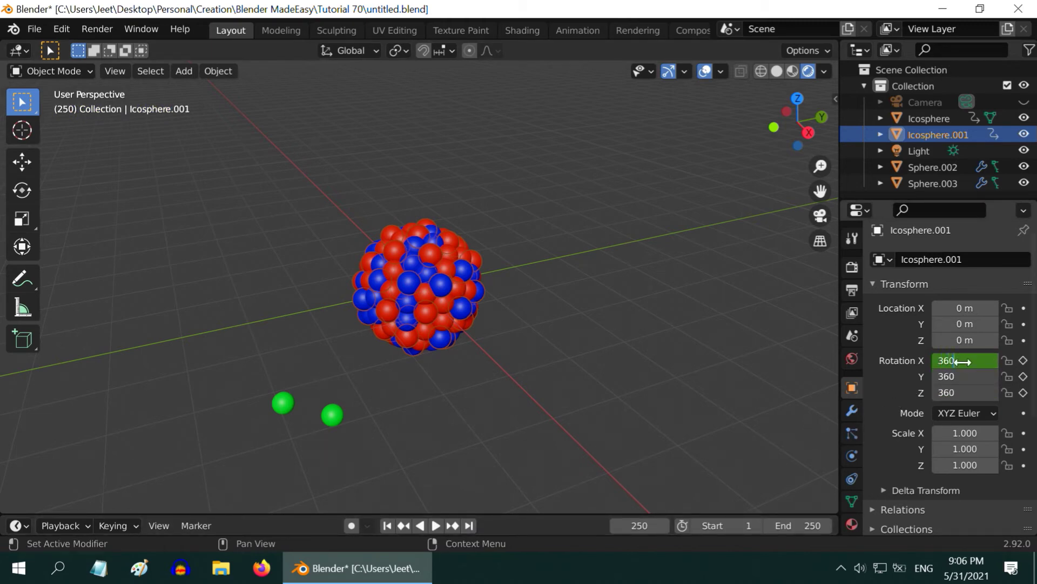
pyautogui.press('Return')
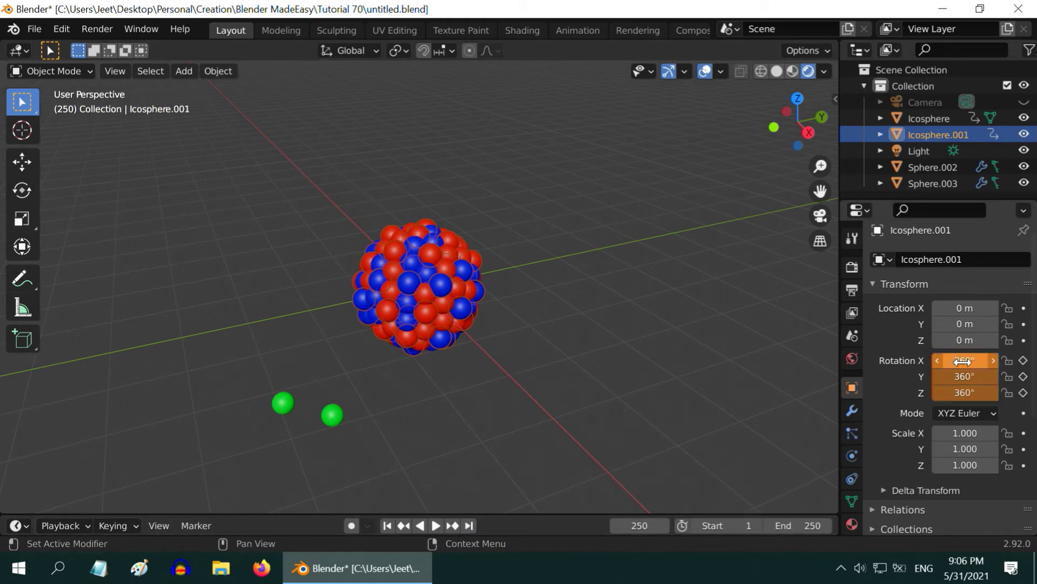
pyautogui.rightClick(963, 361)
pyautogui.click(889, 286)
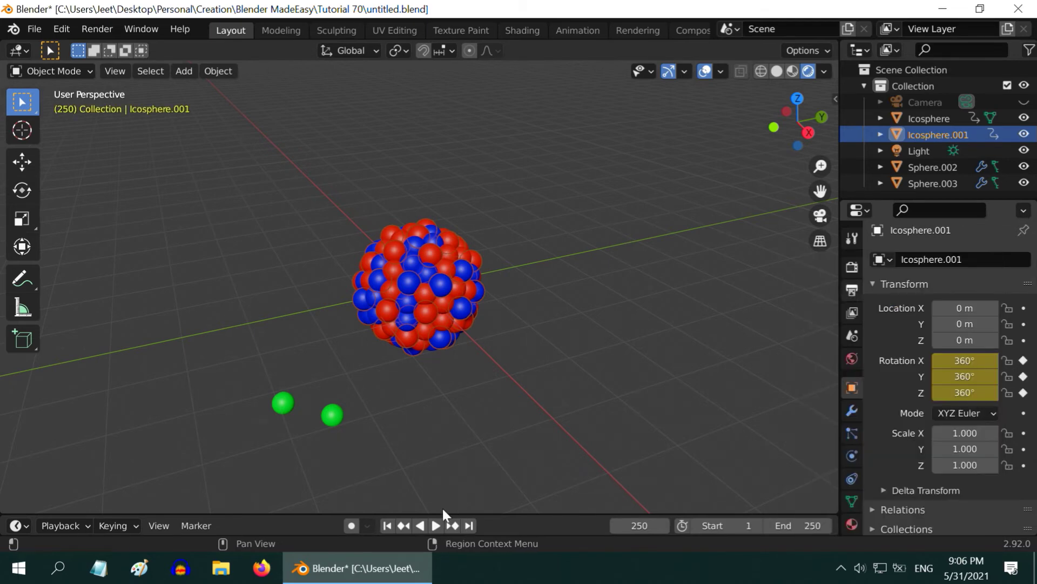
# Play the animation from the first frame to check the rotation of the nuclei, and stop it.
pyautogui.click(388, 525)
pyautogui.click(435, 525)
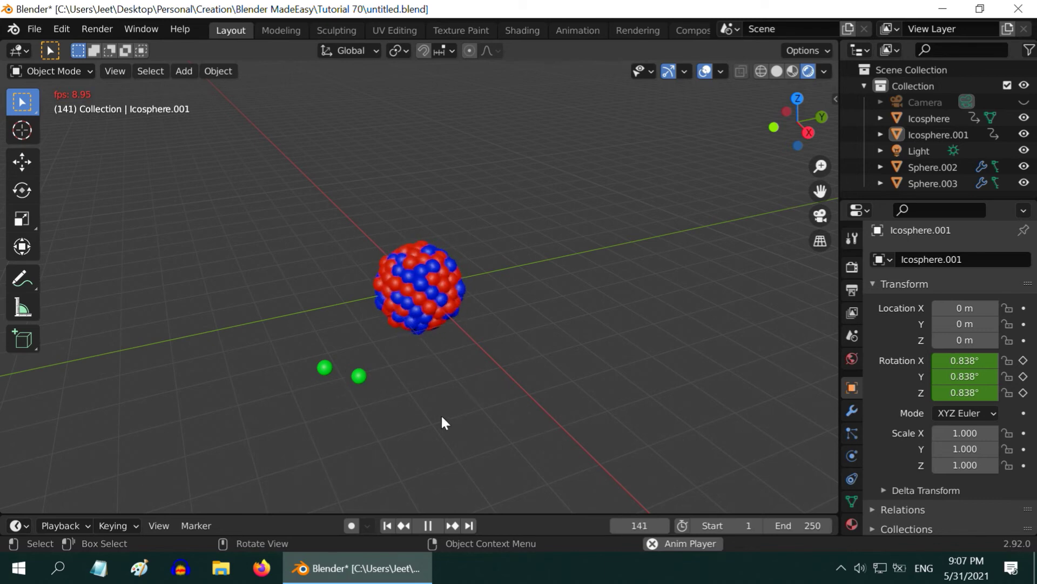
pyautogui.click(428, 525)
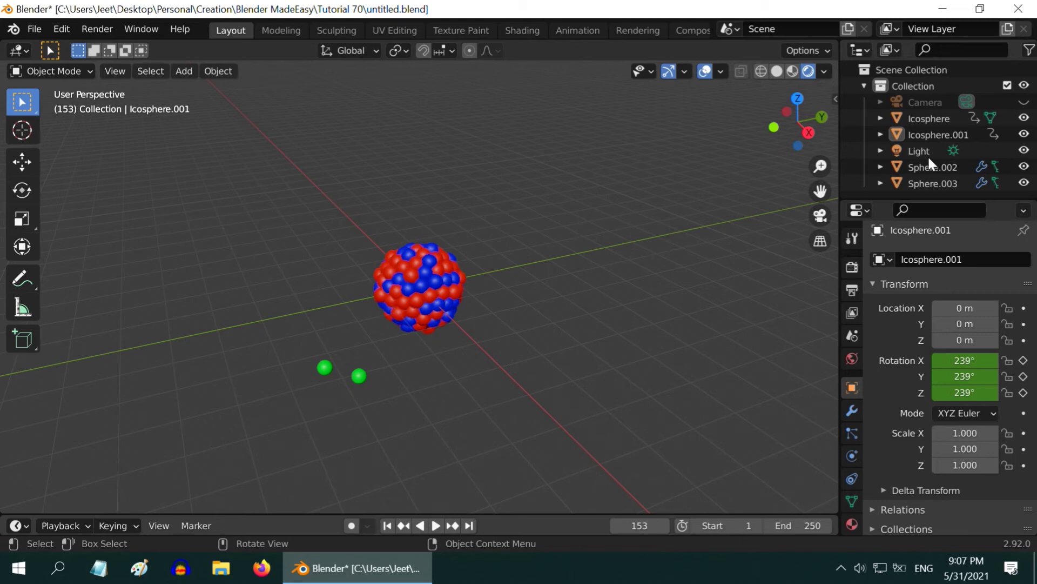
# Hide both ico spheres in the viewport and add a Bezier circle scaled by 4.
pyautogui.click(1023, 117)
pyautogui.click(1024, 134)
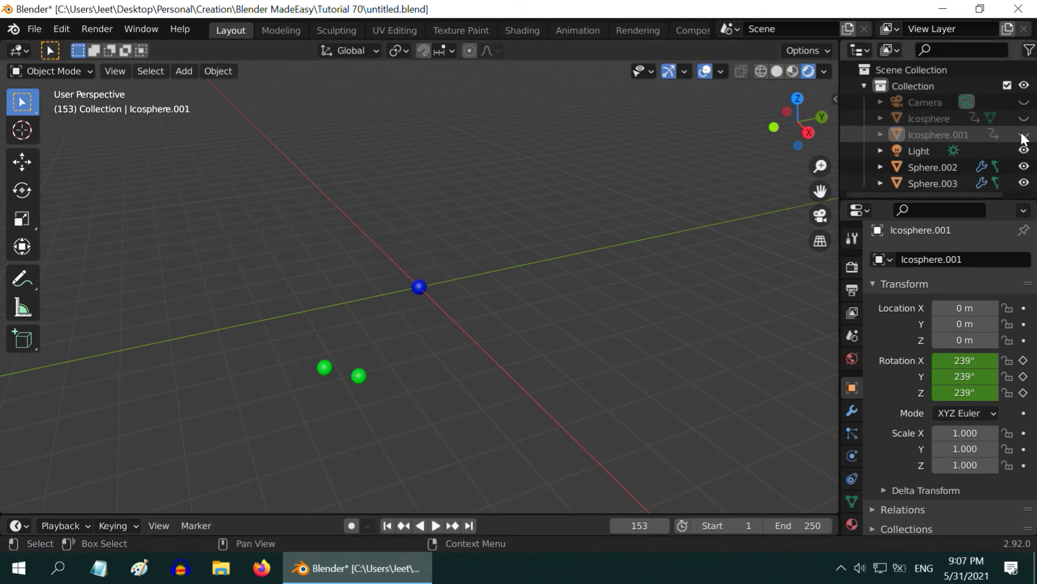
pyautogui.click(185, 71)
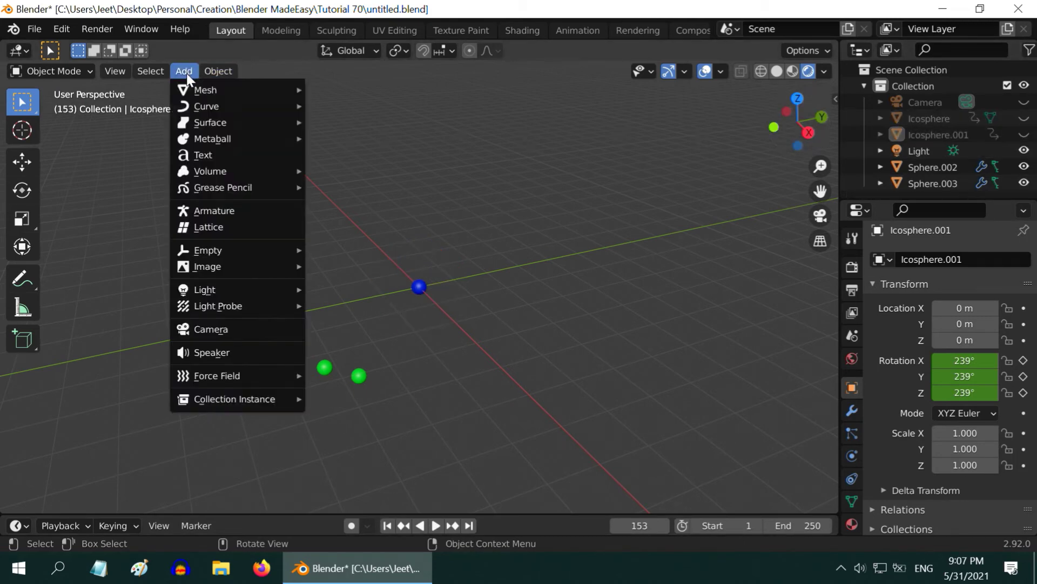
pyautogui.moveTo(213, 109)
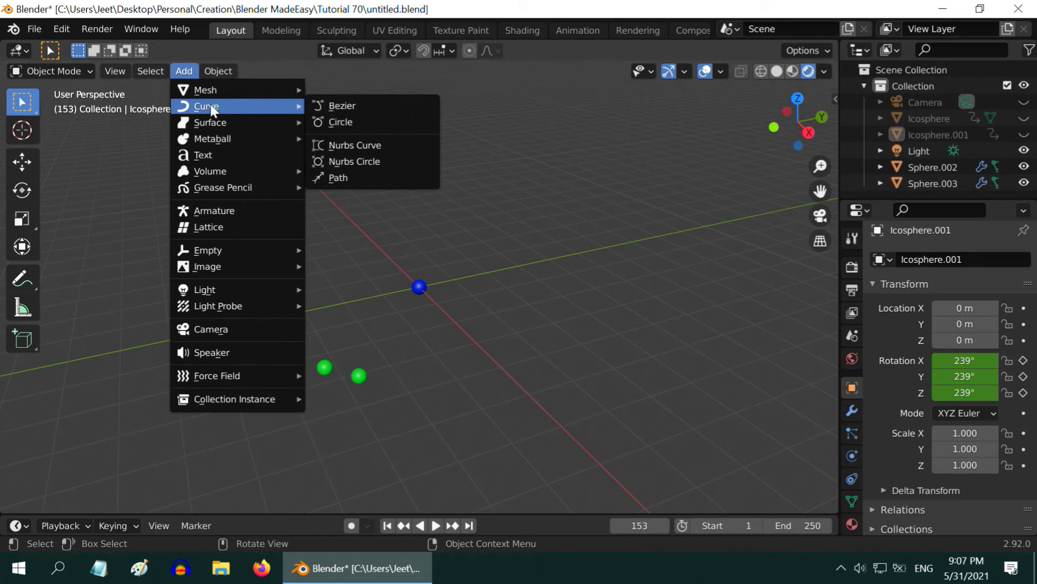
pyautogui.click(347, 122)
pyautogui.scroll(1, 466, 391)
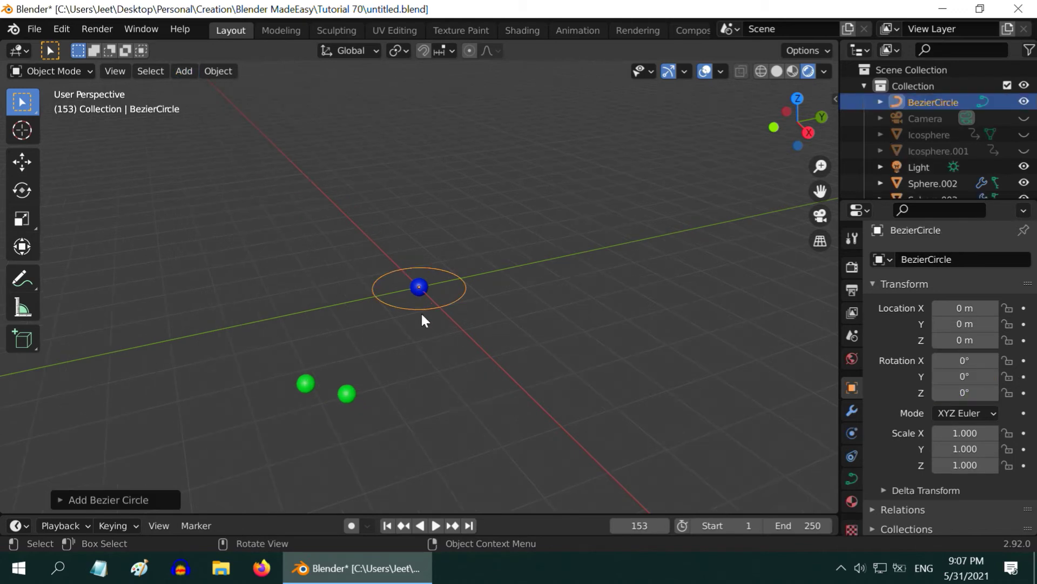
pyautogui.write('s4')
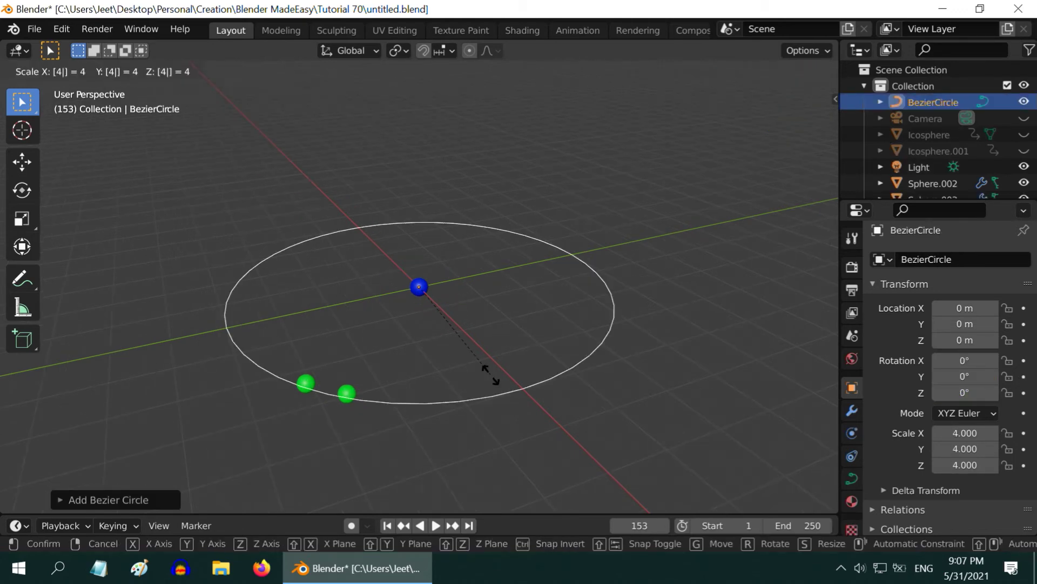
pyautogui.press('Return')
pyautogui.scroll(-1, 491, 374)
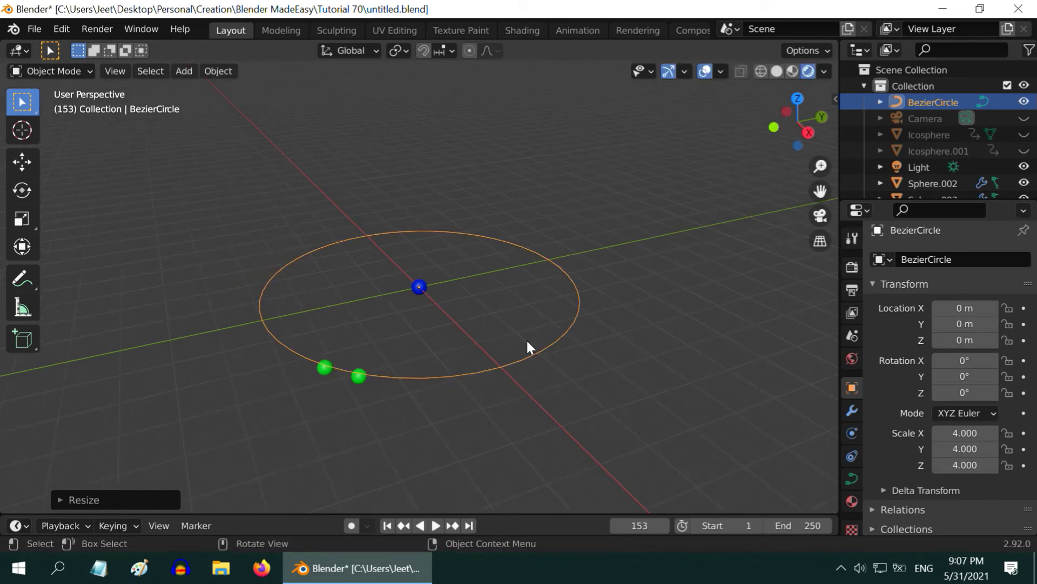
# Set the Bezier circle's X rotation to 45° and apply all its transforms.
pyautogui.click(959, 360)
pyautogui.write('45')
pyautogui.press('Return')
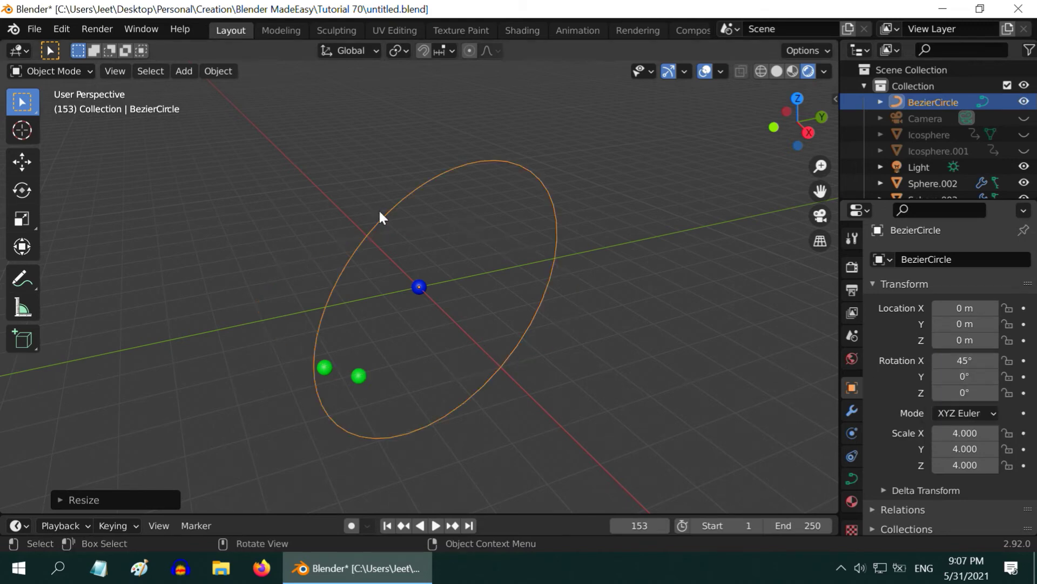
pyautogui.click(219, 71)
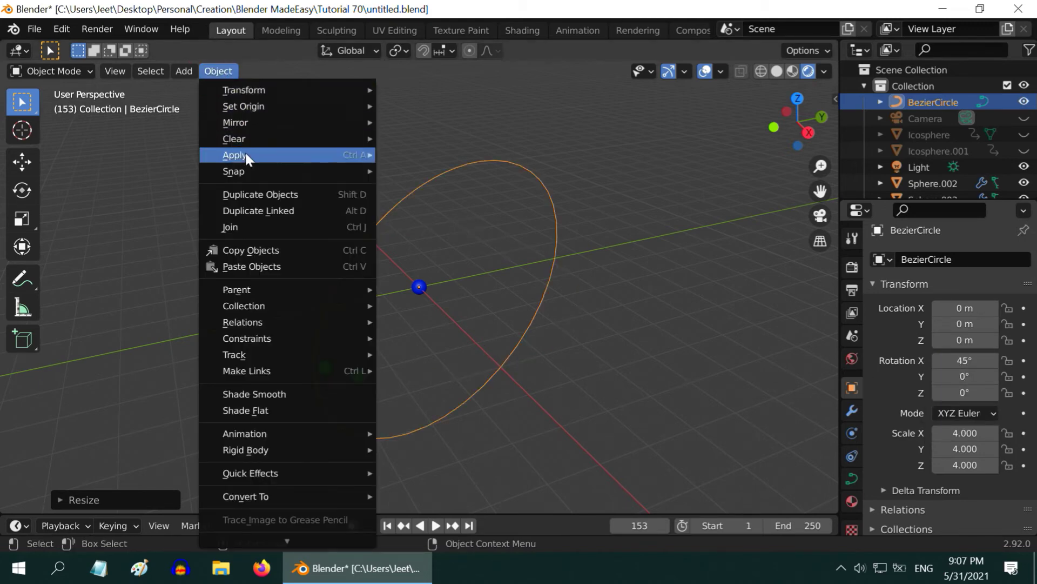
pyautogui.moveTo(248, 157)
pyautogui.click(437, 204)
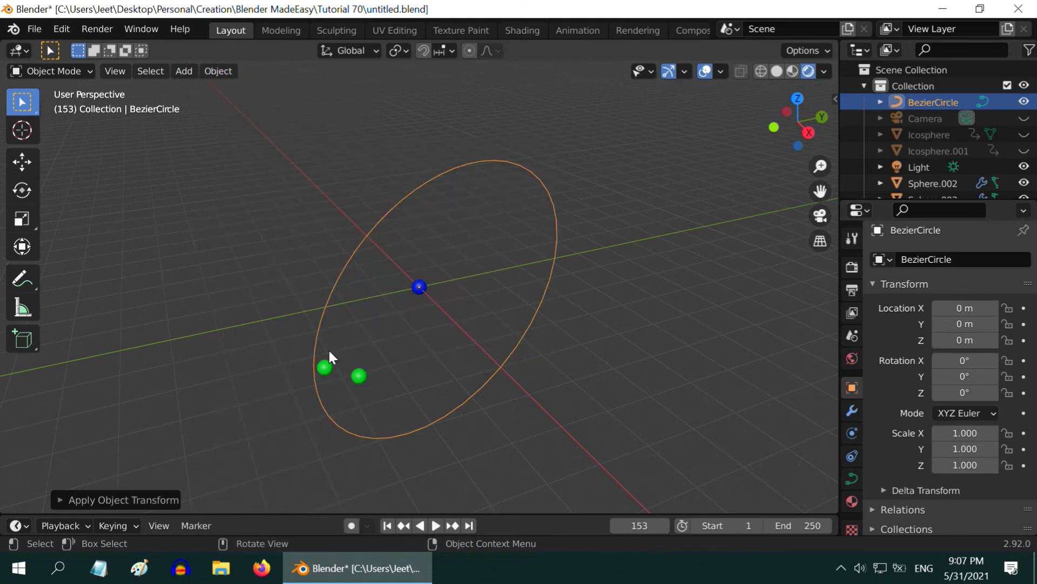
# Add a Follow Path constraint to the green sphere Sphere.002 with BezierCircle as its target.
pyautogui.click(325, 368)
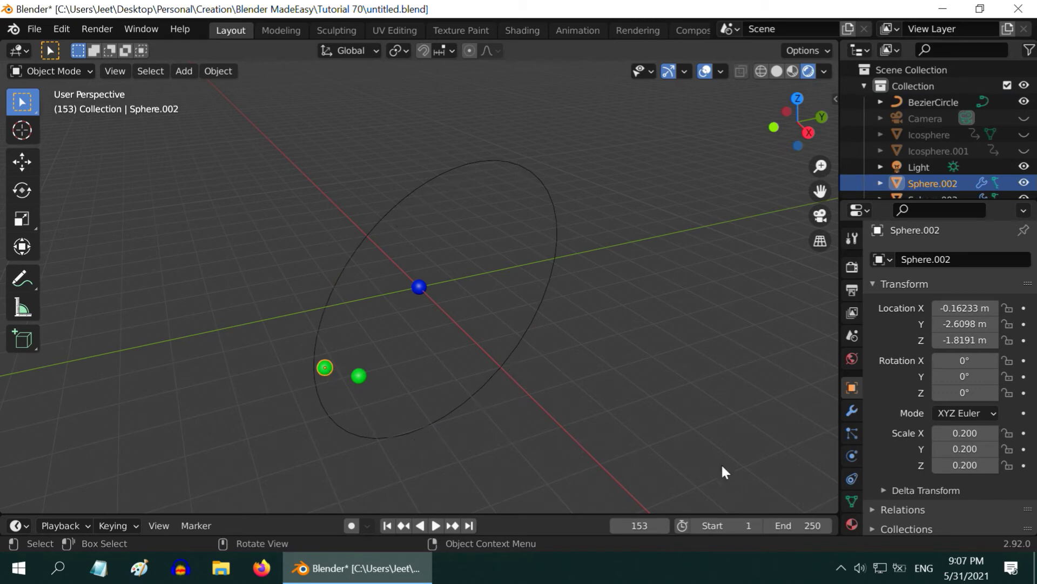
pyautogui.click(851, 477)
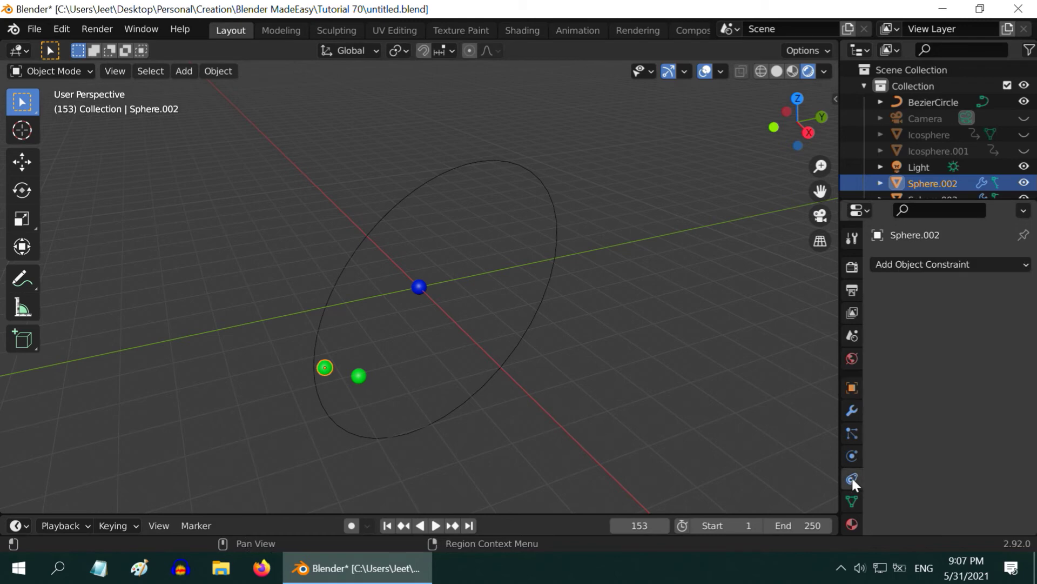
pyautogui.click(917, 262)
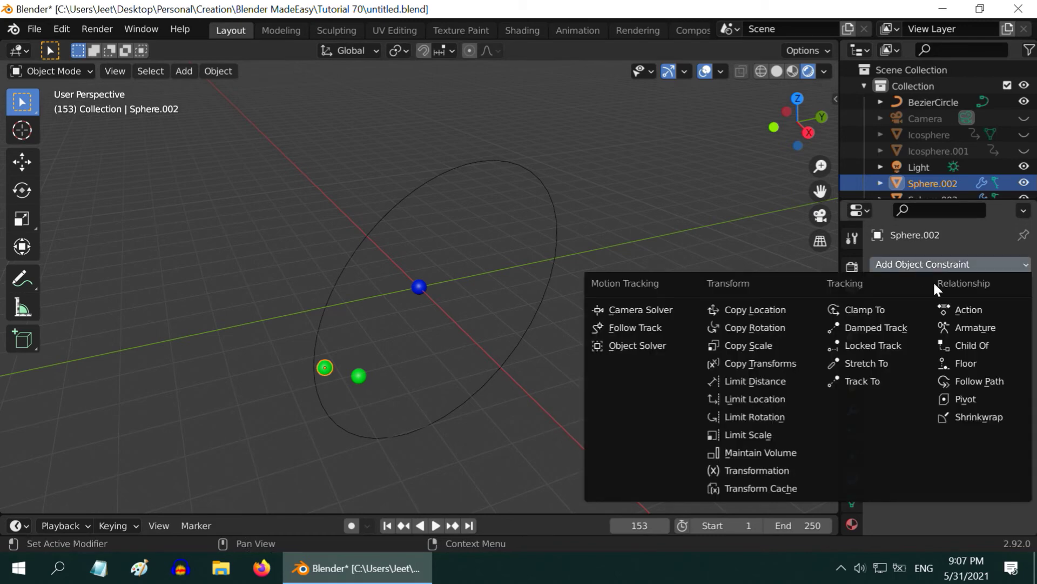
pyautogui.click(995, 381)
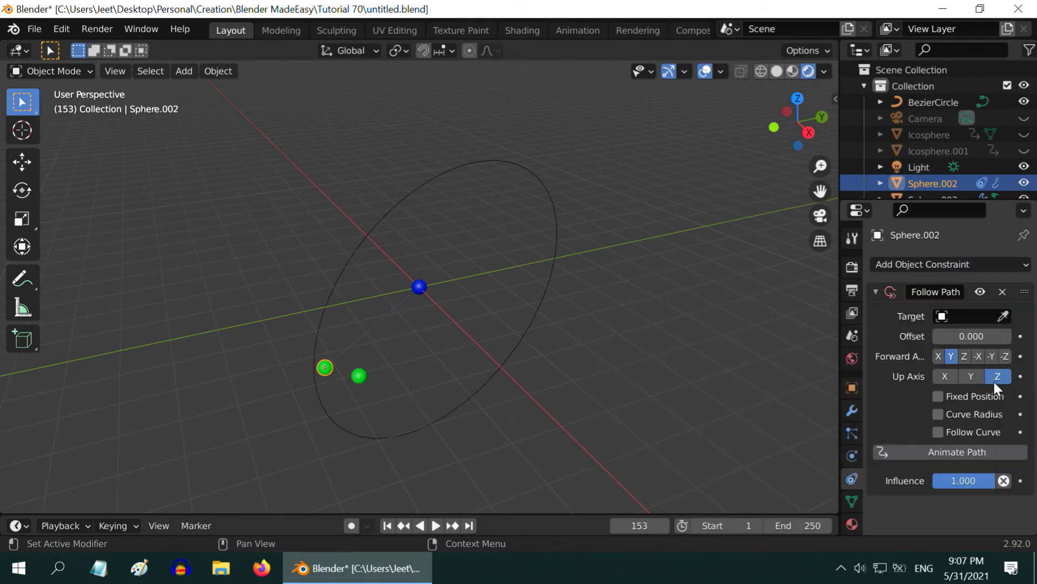
pyautogui.click(951, 317)
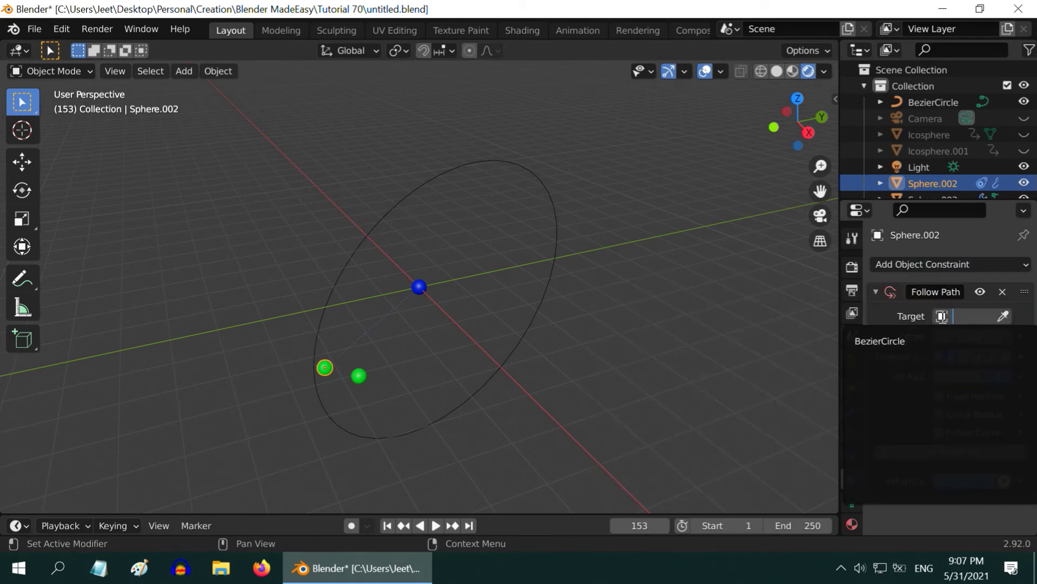
pyautogui.click(910, 346)
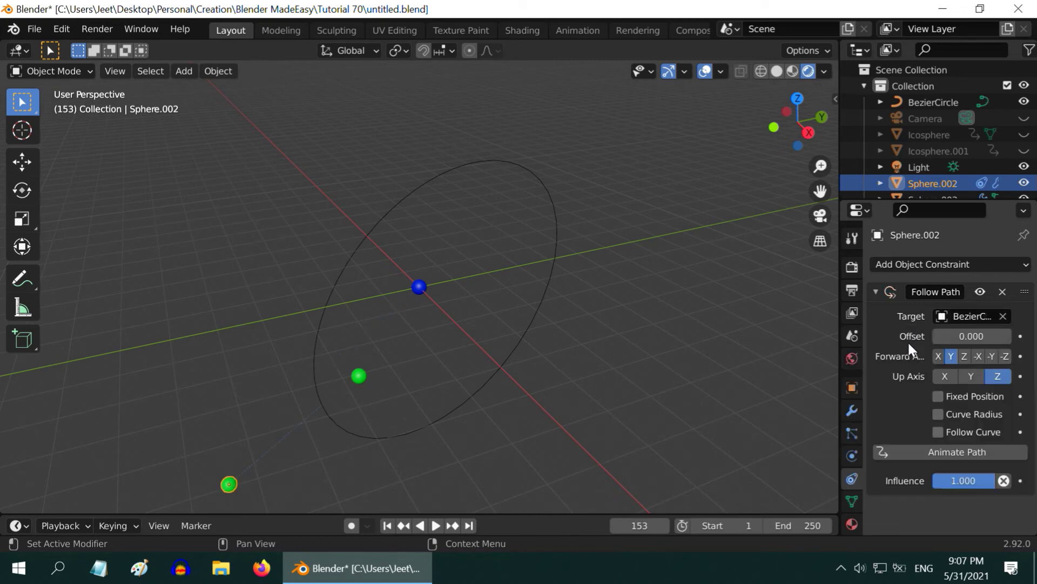
pyautogui.scroll(-1, 345, 429)
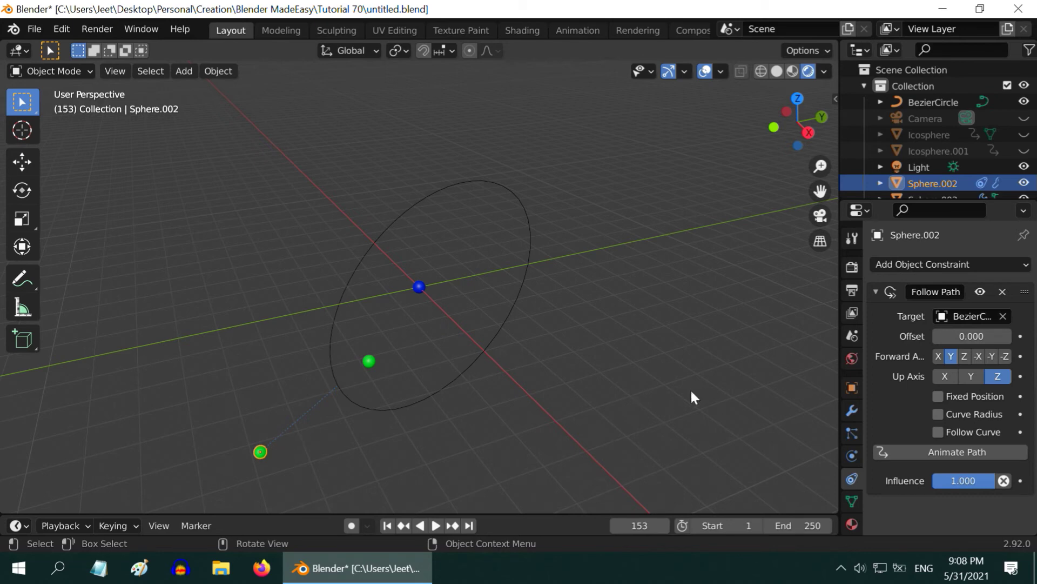
# Set Sphere.002's location to 0 m on all three axes.
pyautogui.click(853, 387)
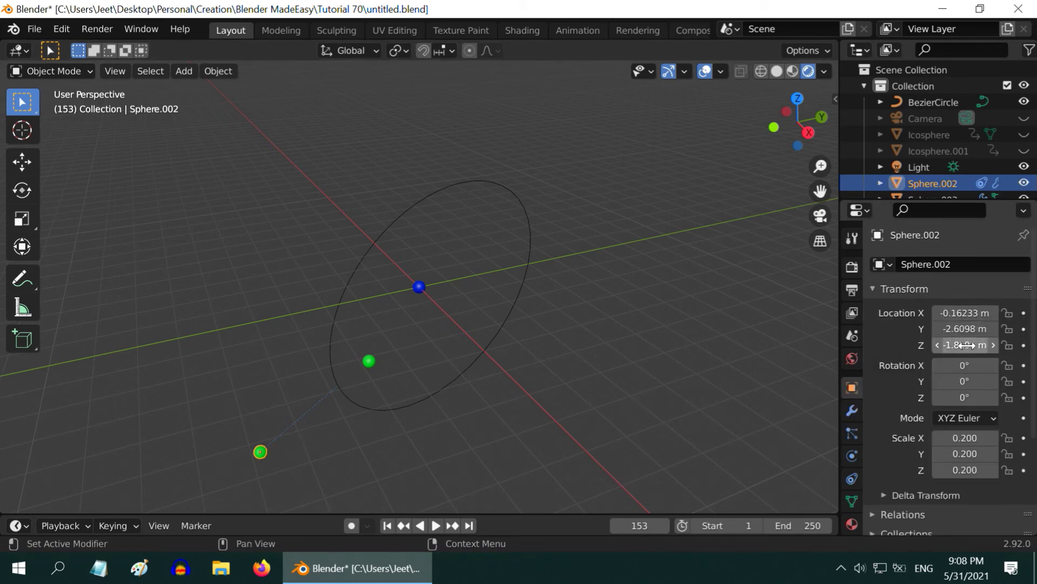
pyautogui.moveTo(965, 314); pyautogui.dragTo(966, 346)
pyautogui.write('0')
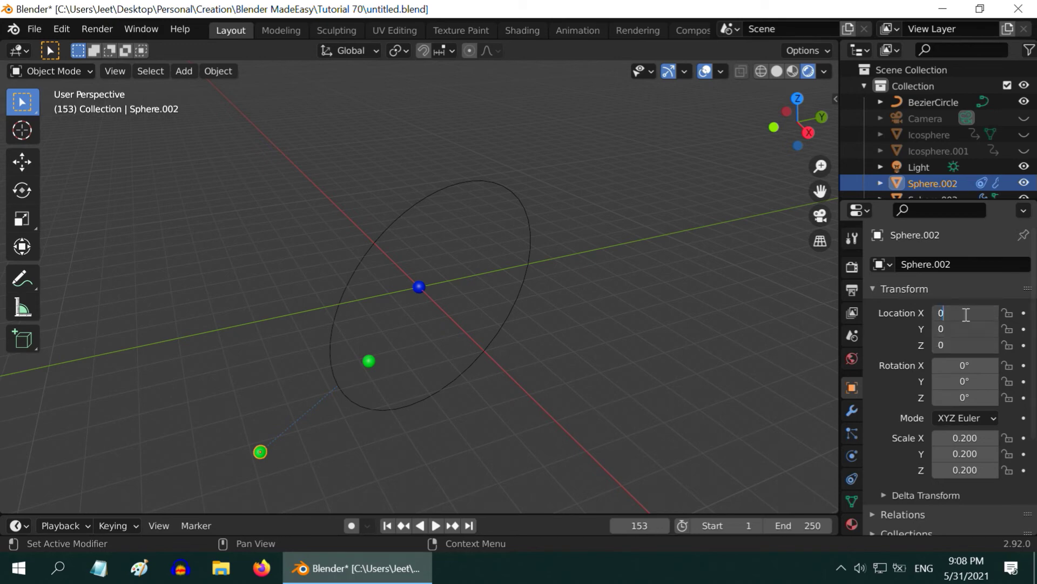
pyautogui.press('Return')
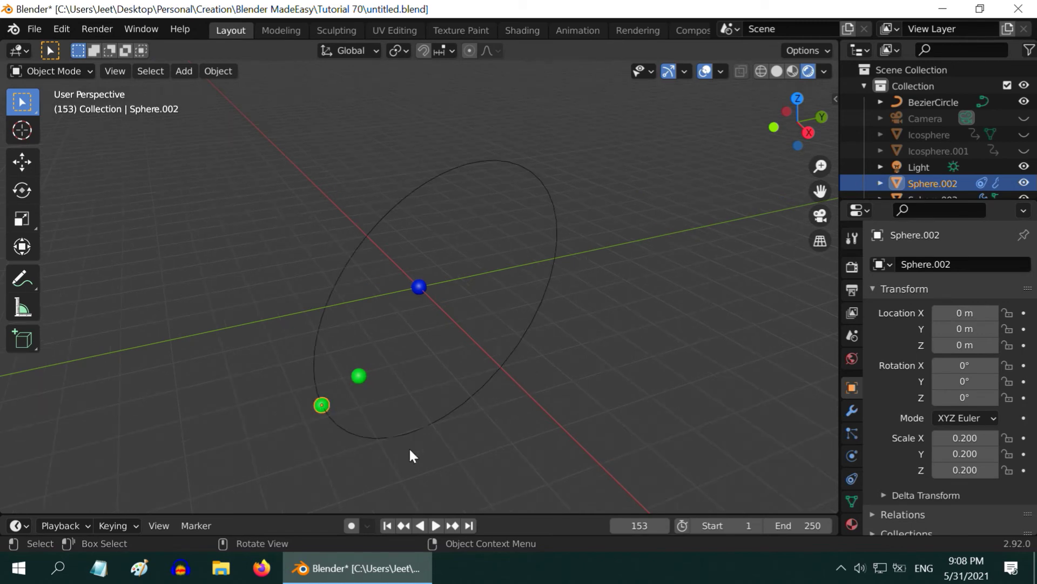
# Enable Follow Curve and animate the path in Sphere.002's Follow Path constraint, and play the animation from the first frame.
pyautogui.click(852, 478)
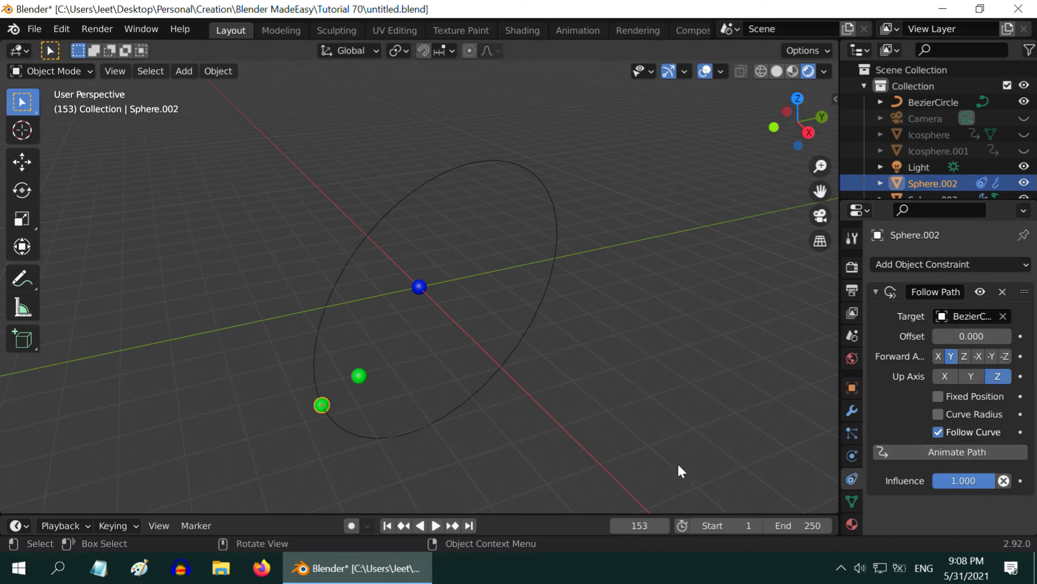
pyautogui.click(387, 526)
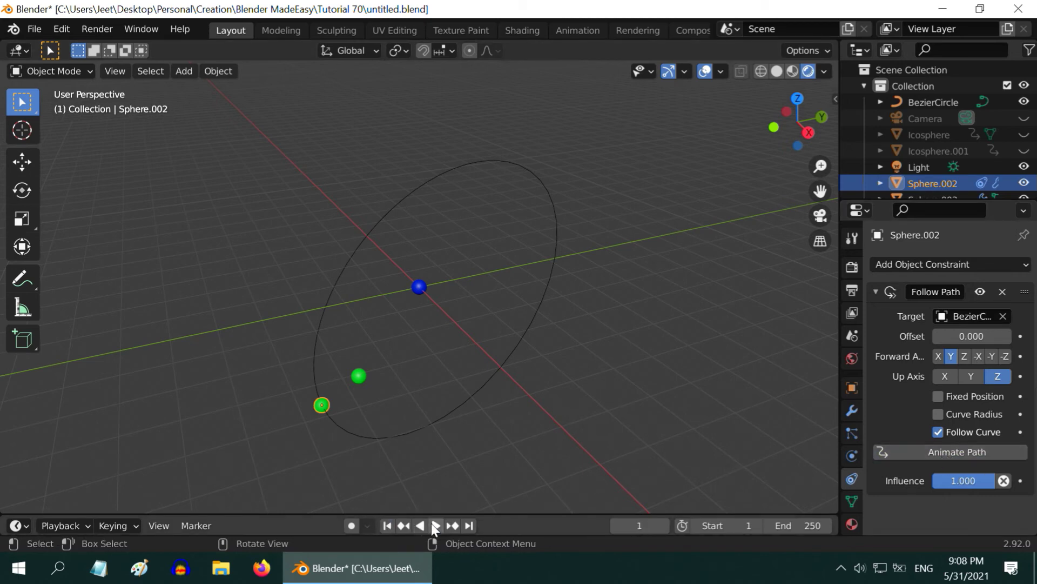
pyautogui.click(435, 525)
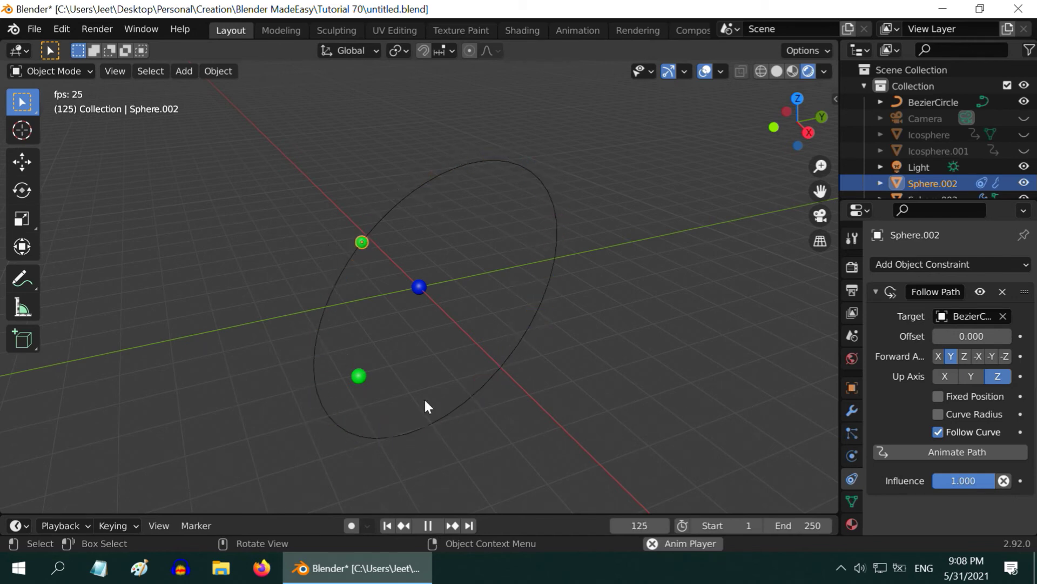
pyautogui.click(428, 523)
# Switch the direction of the Bezier circle's segments in Edit Mode and return to Object Mode.
pyautogui.click(452, 415)
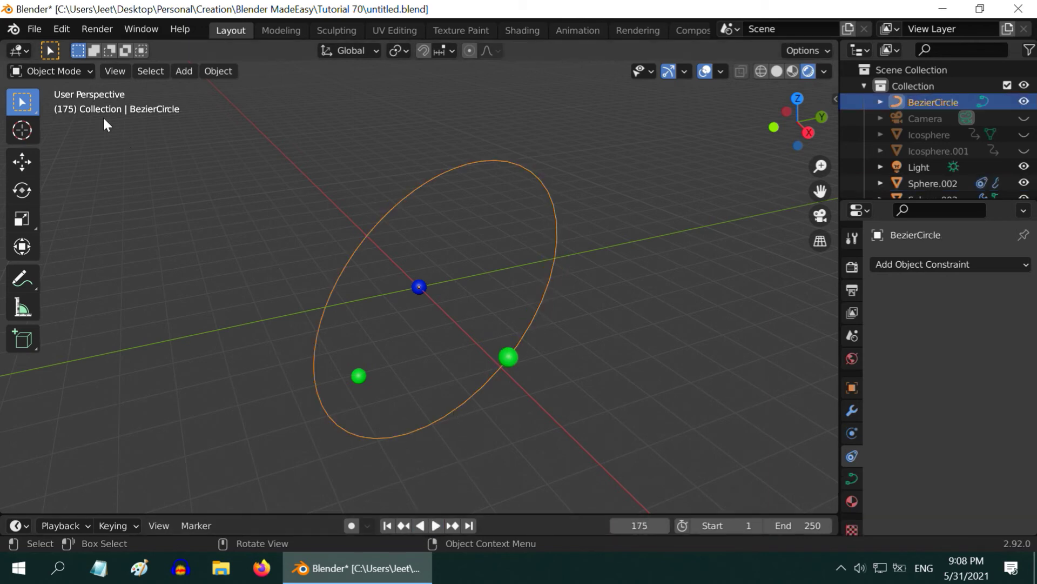
pyautogui.click(64, 71)
pyautogui.click(64, 108)
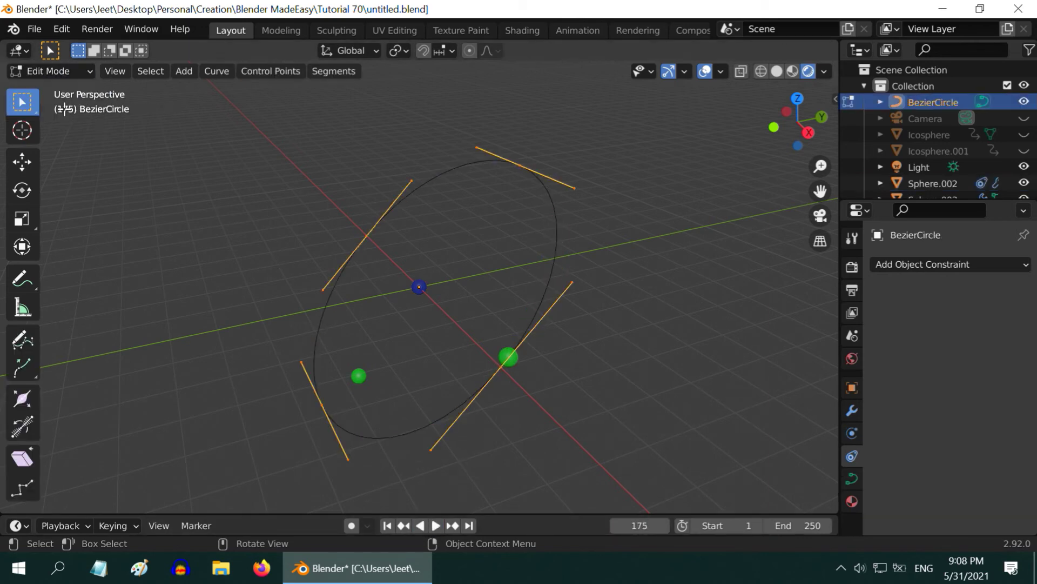
pyautogui.click(330, 73)
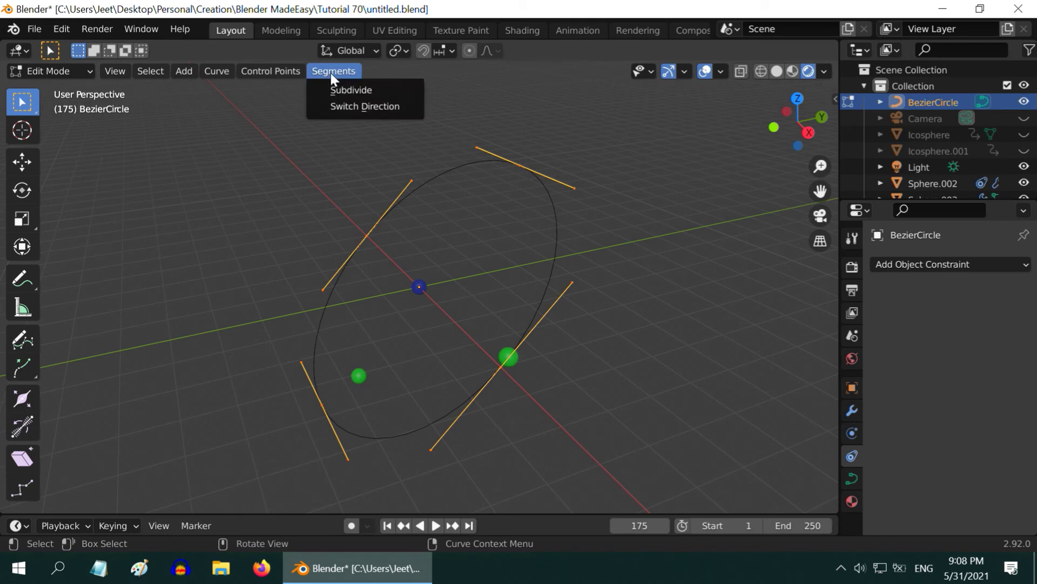
pyautogui.click(344, 104)
pyautogui.click(69, 71)
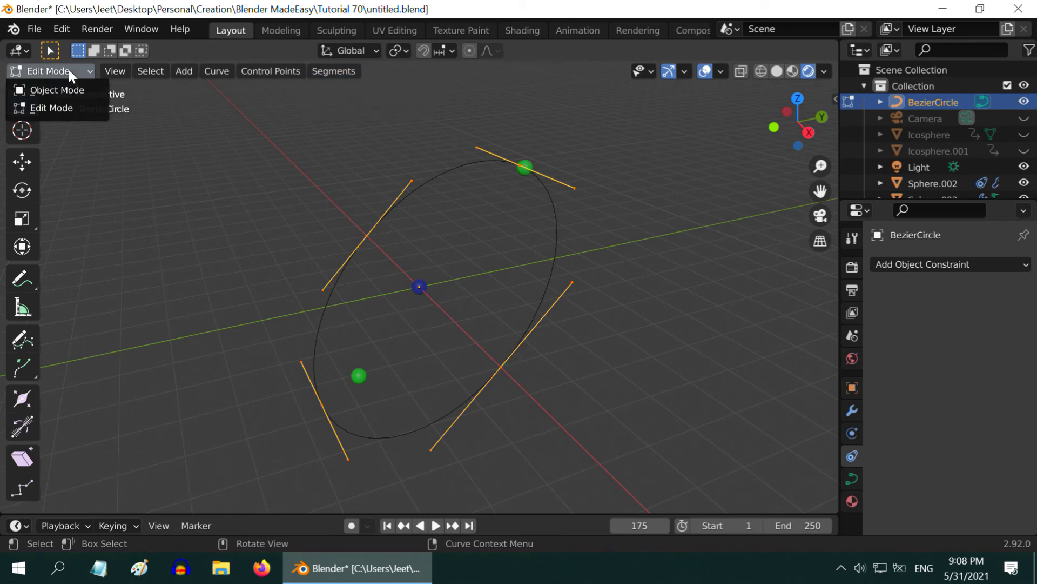
pyautogui.click(64, 90)
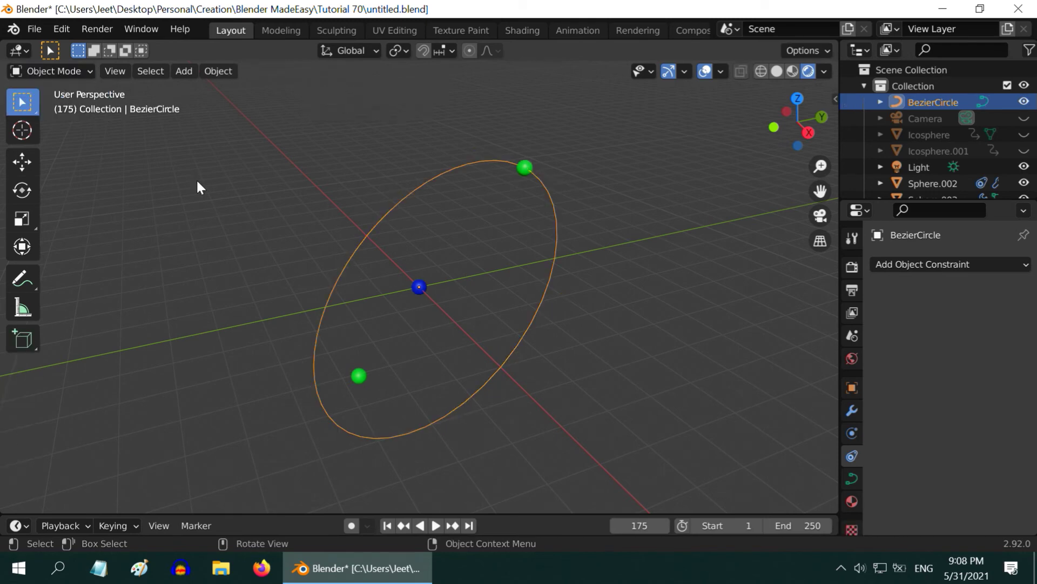
# Play the animation to check the electron's direction along the Bezier circle, and stop it.
pyautogui.click(397, 525)
pyautogui.click(435, 525)
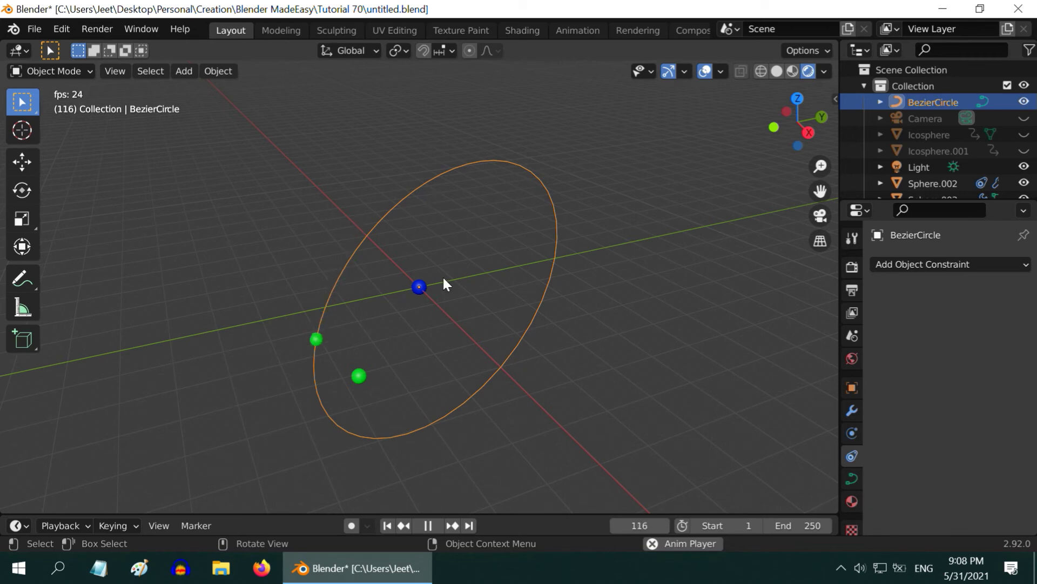
pyautogui.click(427, 525)
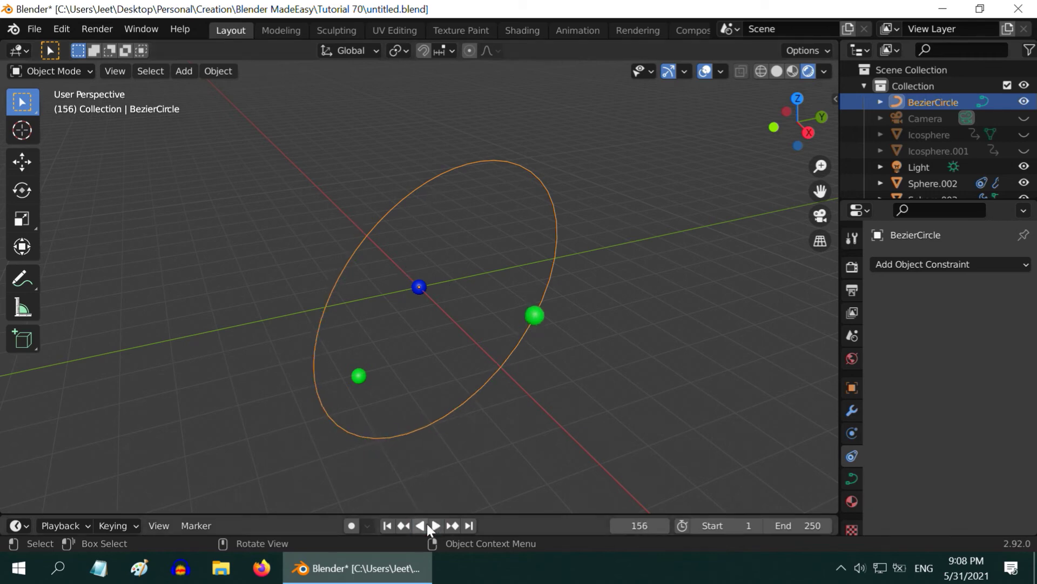
# Set the Bezier circle's Path Animation length to 15 frames.
pyautogui.click(851, 478)
pyautogui.scroll(-6, 944, 462)
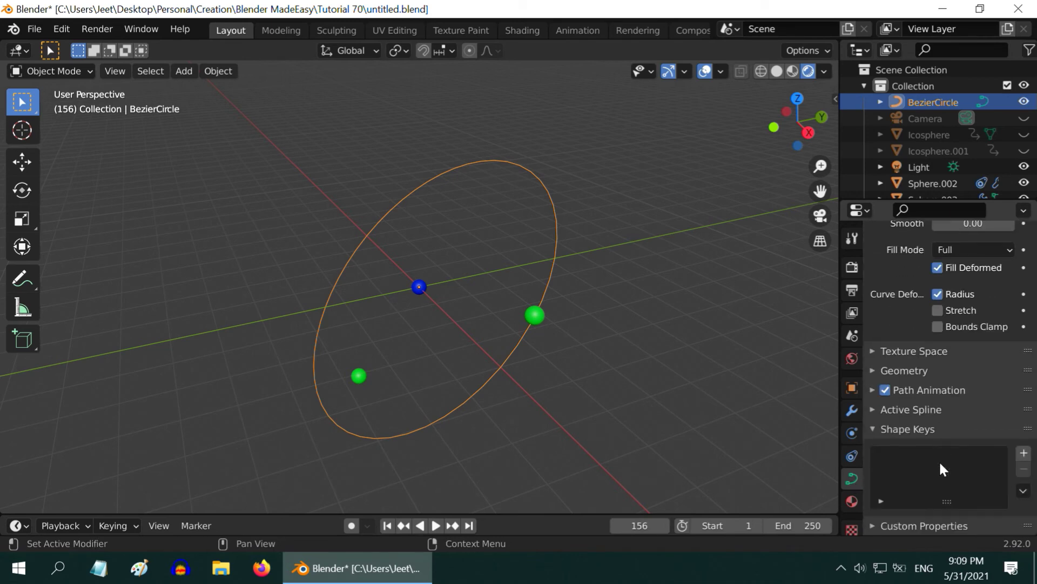
pyautogui.click(872, 390)
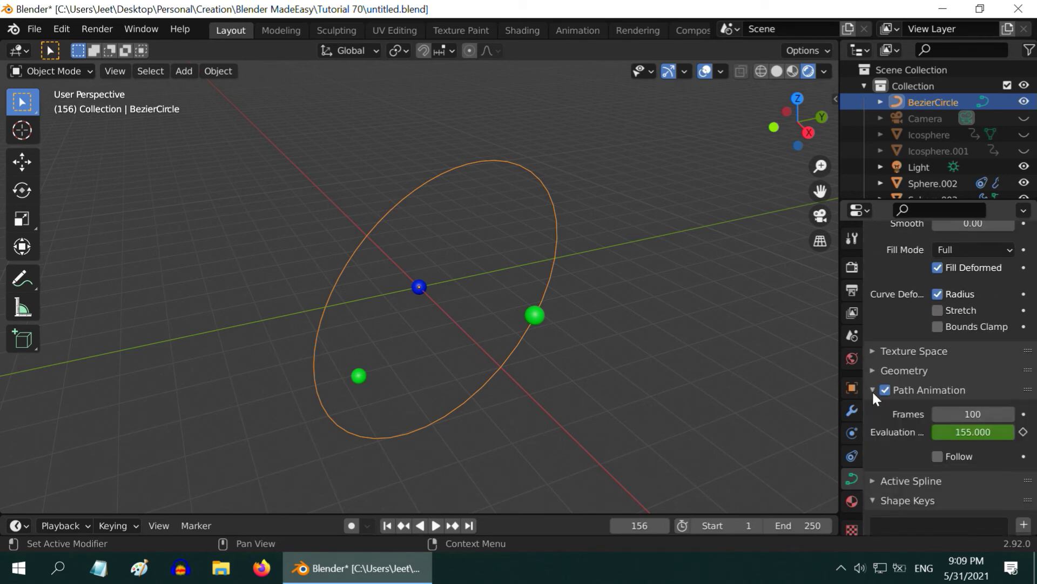
pyautogui.moveTo(971, 414); pyautogui.dragTo(971, 413)
pyautogui.click(973, 414)
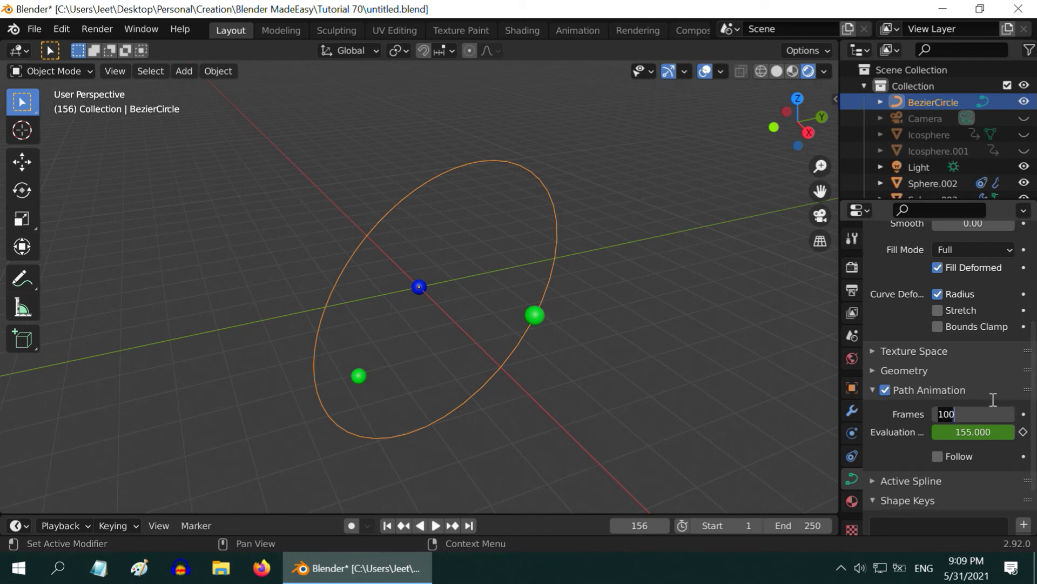
pyautogui.write('15')
pyautogui.press('Return')
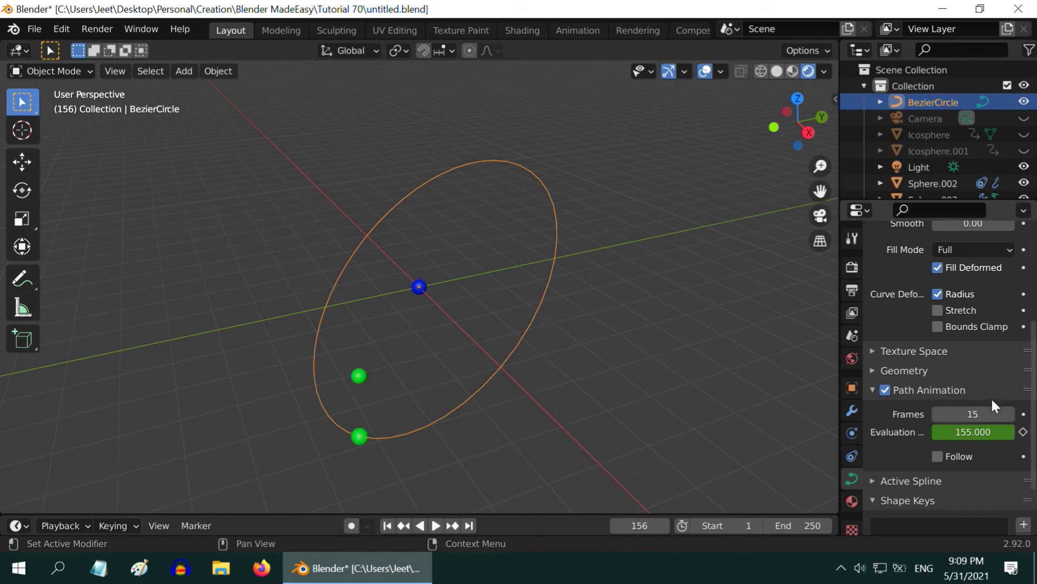
# Play the animation from the first frame to check the electron's orbiting speed, and stop it.
pyautogui.click(387, 526)
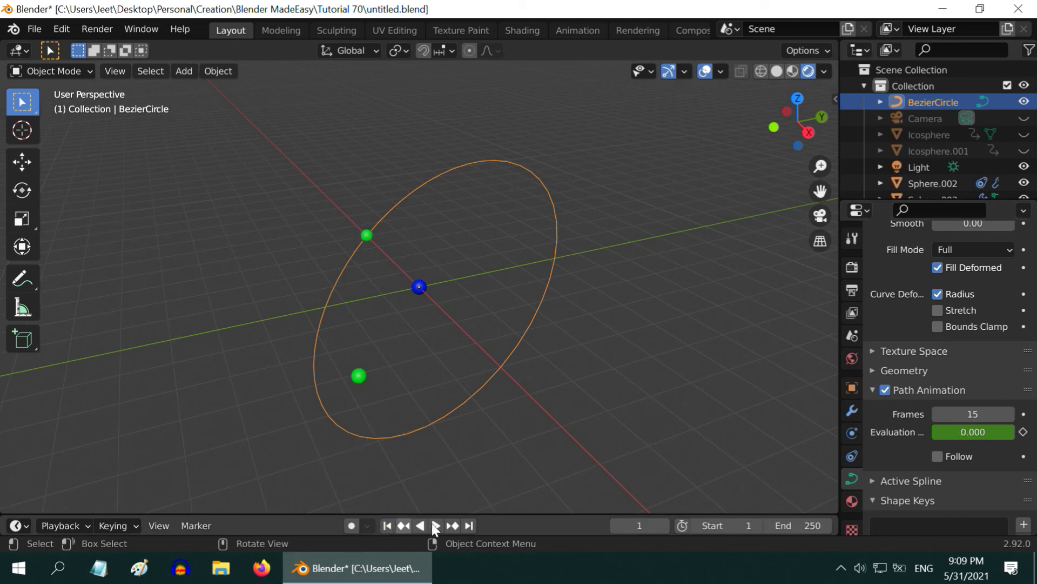
pyautogui.click(435, 525)
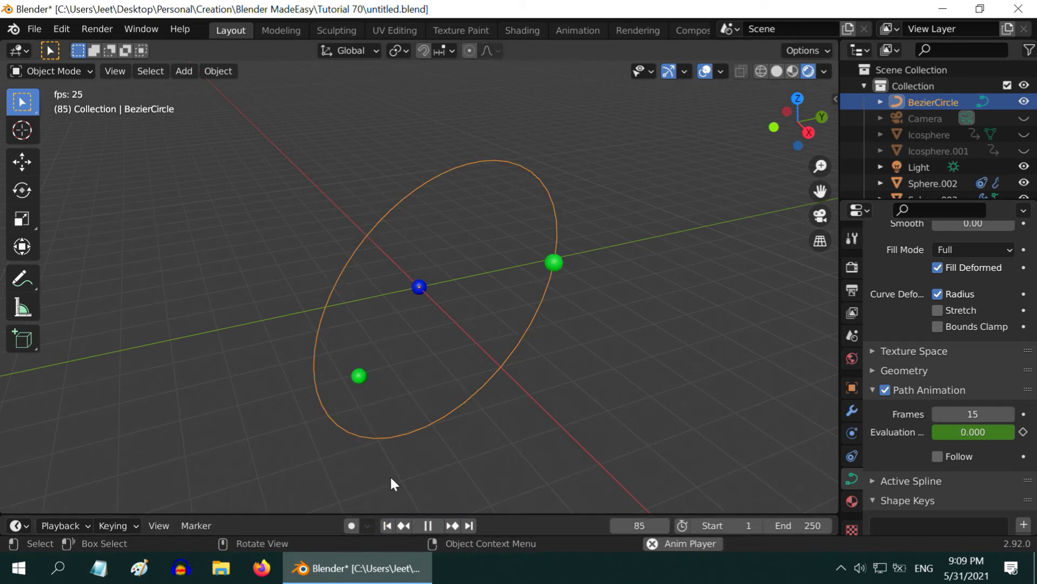
pyautogui.click(428, 526)
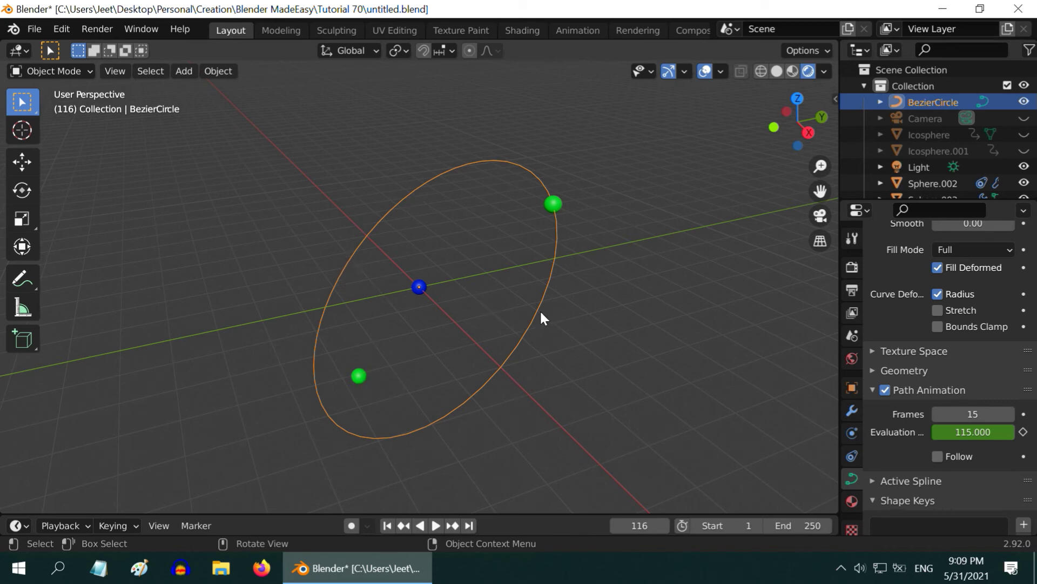
# Duplicate the Bezier circle in place and set the copy's Z rotation to 180°.
pyautogui.hotkey('shift', 'd')
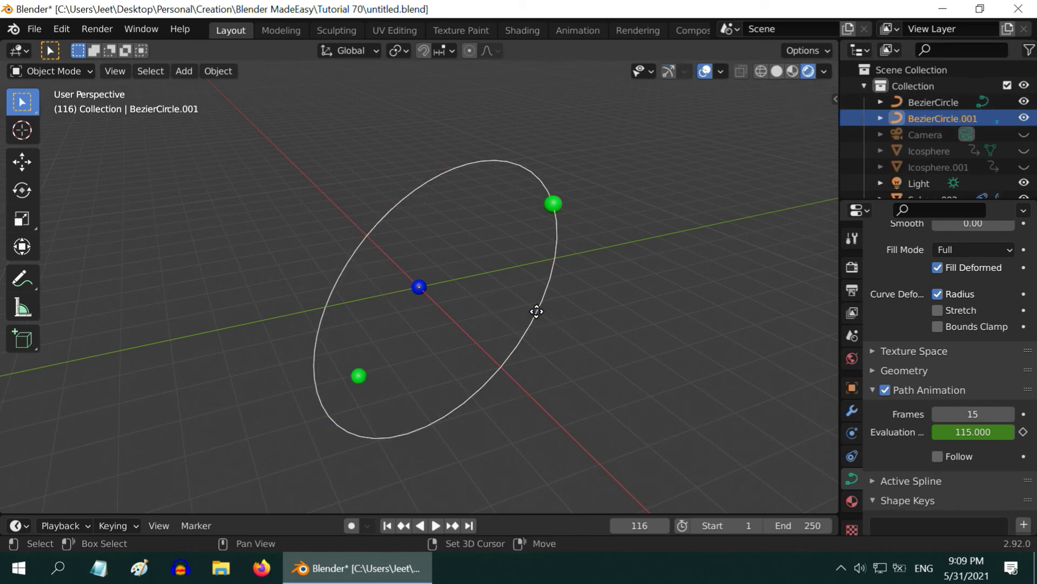
pyautogui.rightClick(537, 311)
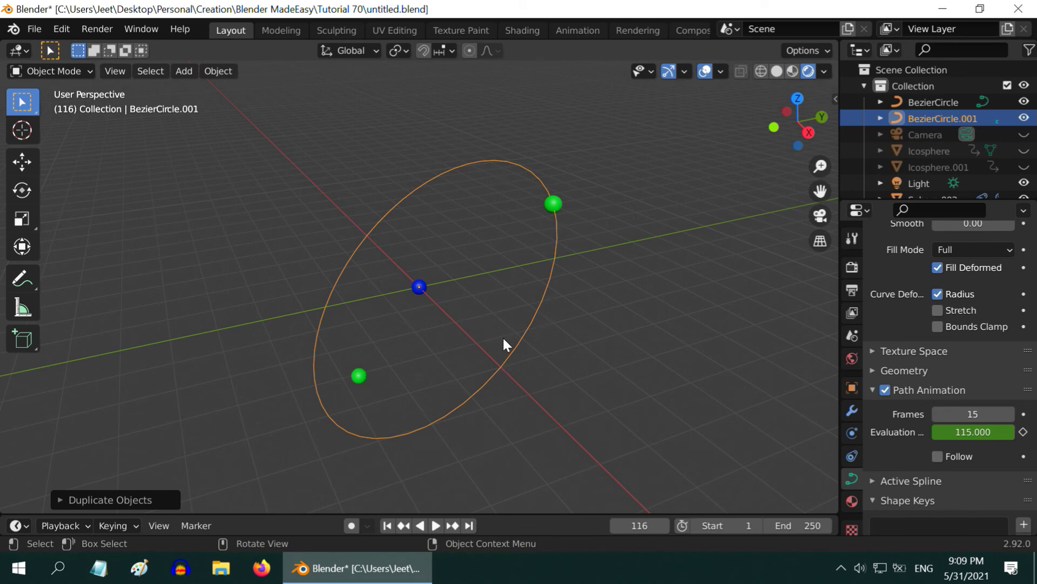
pyautogui.click(852, 387)
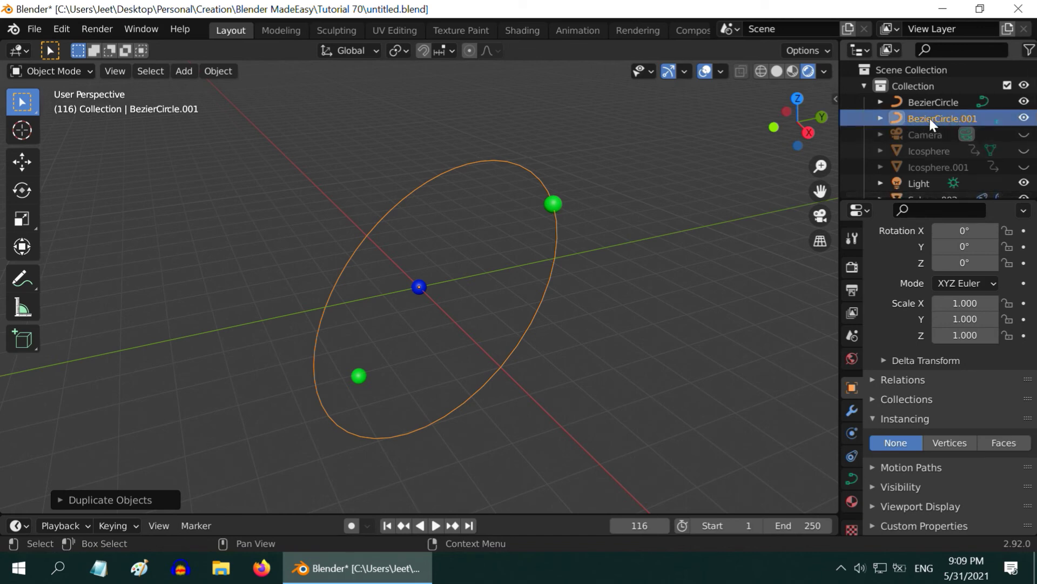
pyautogui.scroll(5, 995, 367)
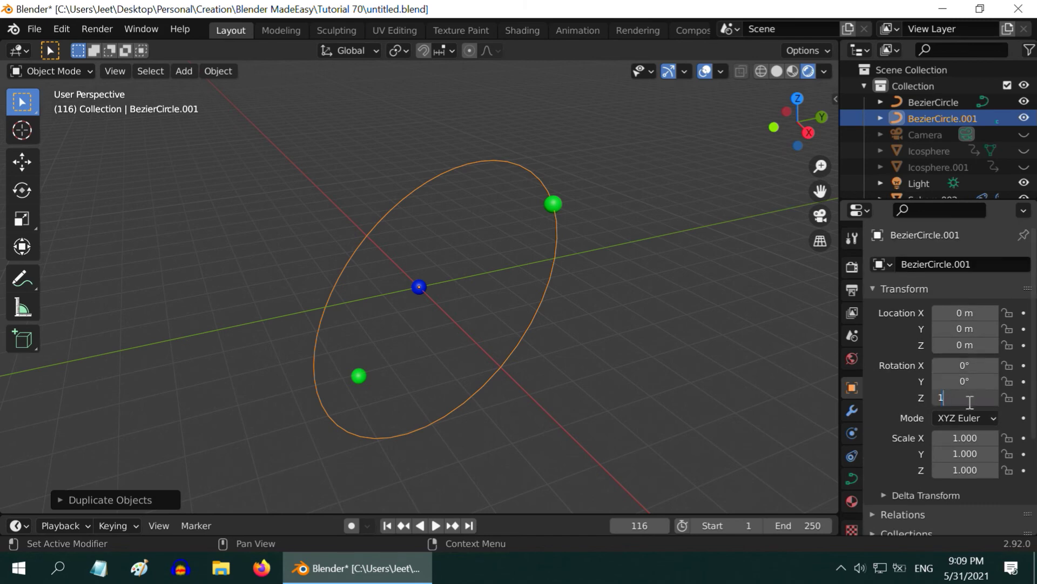
pyautogui.press('Return')
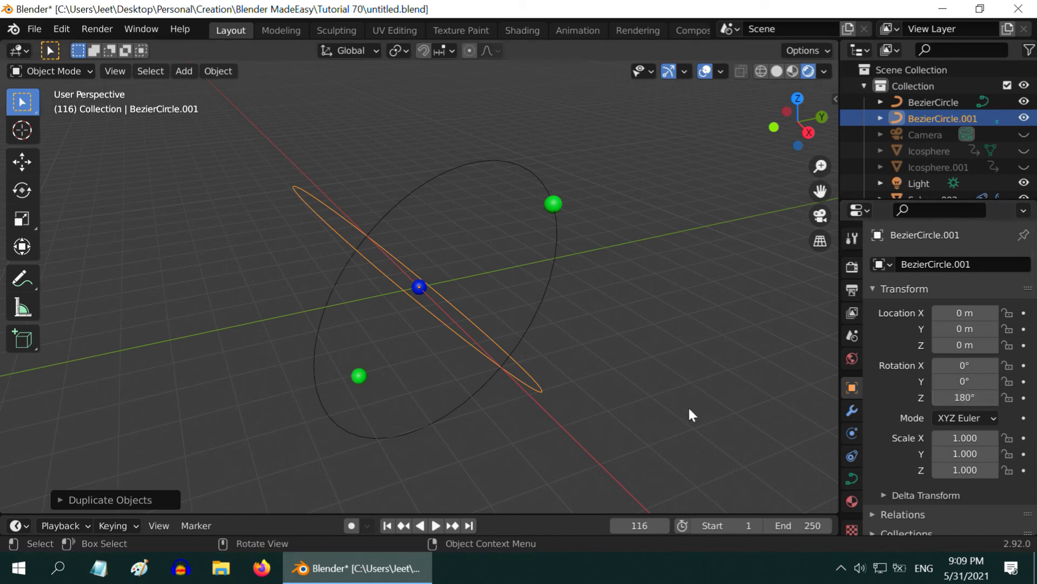
# Apply all transforms to the duplicated circle BezierCircle.001.
pyautogui.moveTo(444, 383); pyautogui.dragTo(513, 416, button='middle')
pyautogui.scroll(-1, 513, 416)
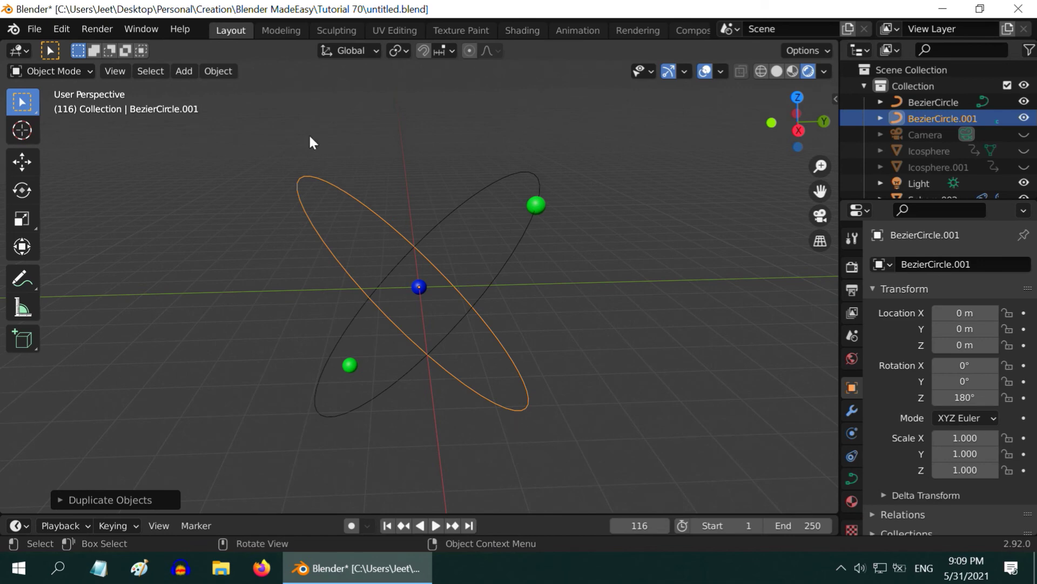
pyautogui.click(223, 70)
pyautogui.moveTo(238, 155)
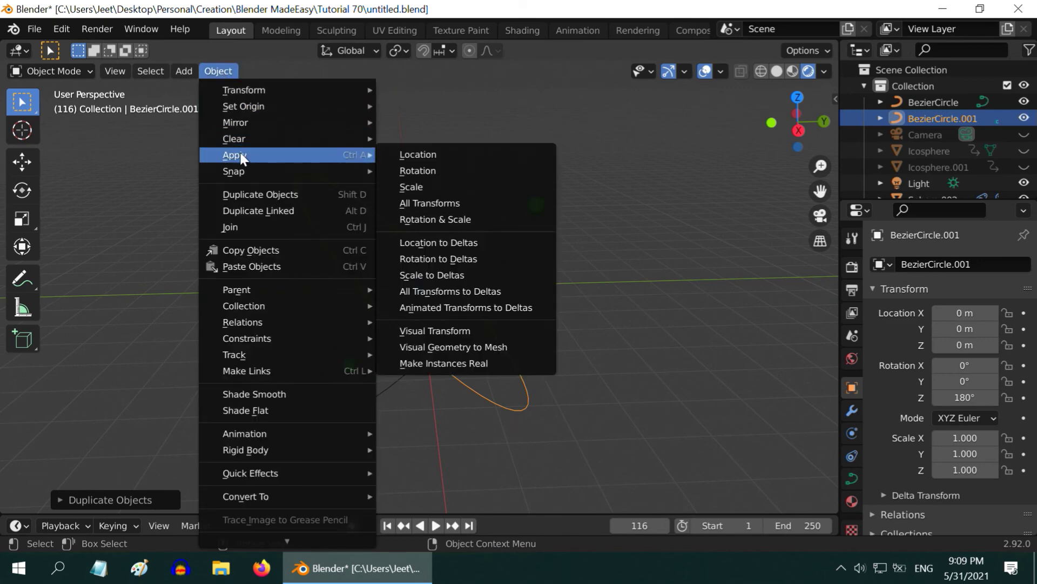
pyautogui.click(437, 203)
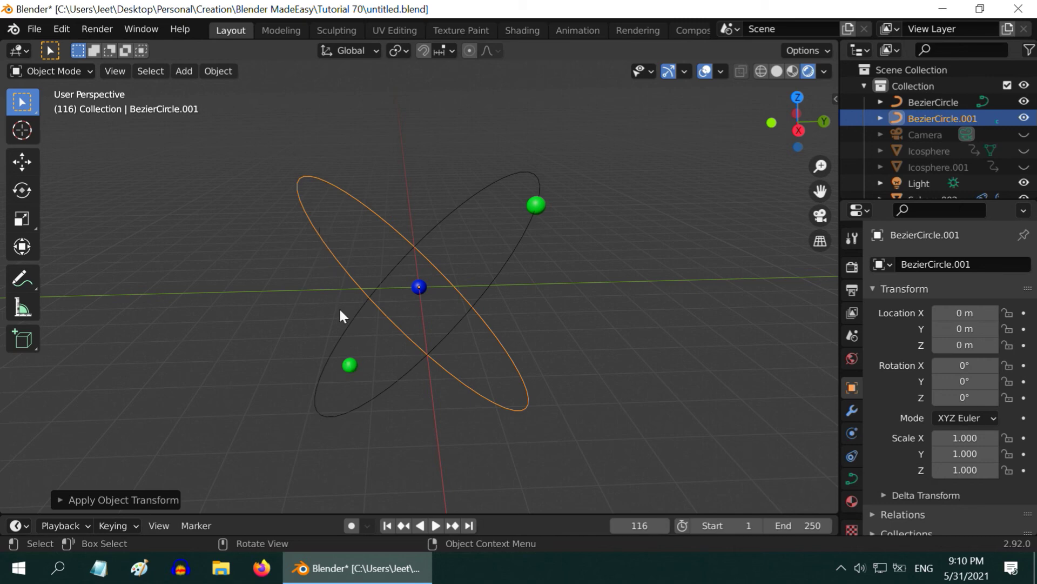
# Add a Follow Path constraint to the second green sphere, Sphere.003, with BezierCircle.001 as its target.
pyautogui.click(350, 366)
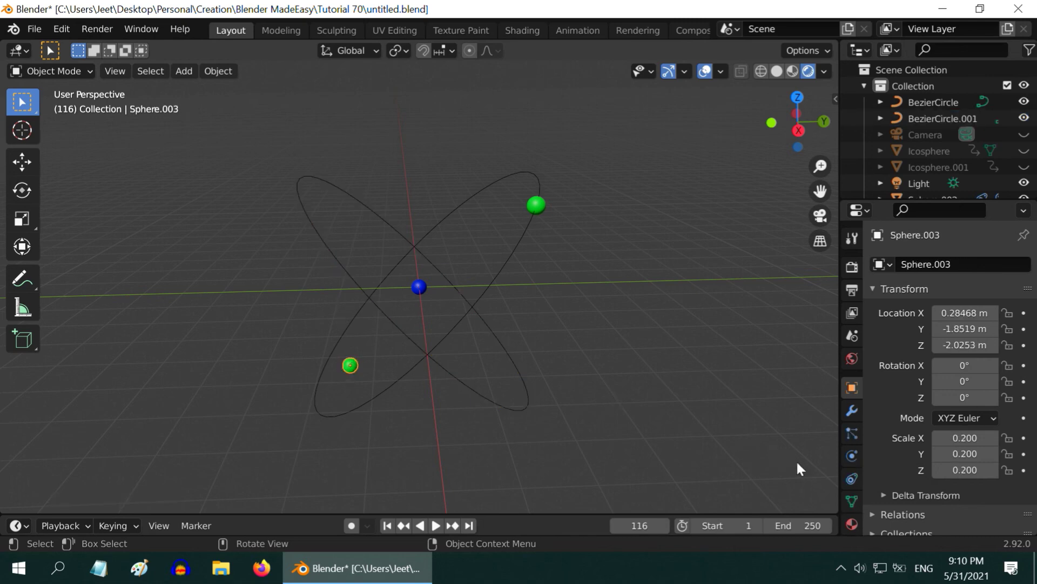
pyautogui.click(852, 479)
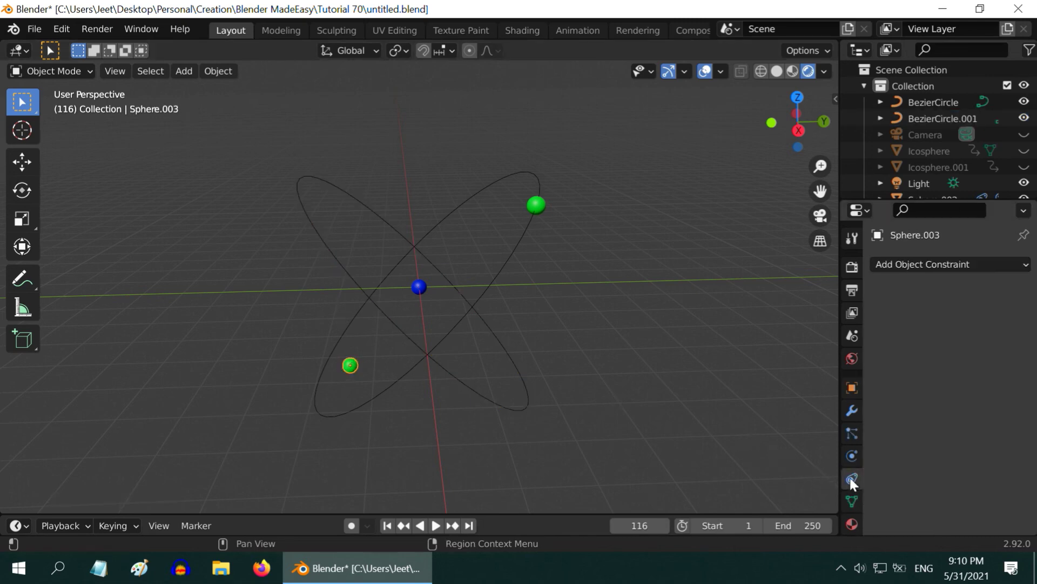
pyautogui.click(916, 264)
pyautogui.click(980, 381)
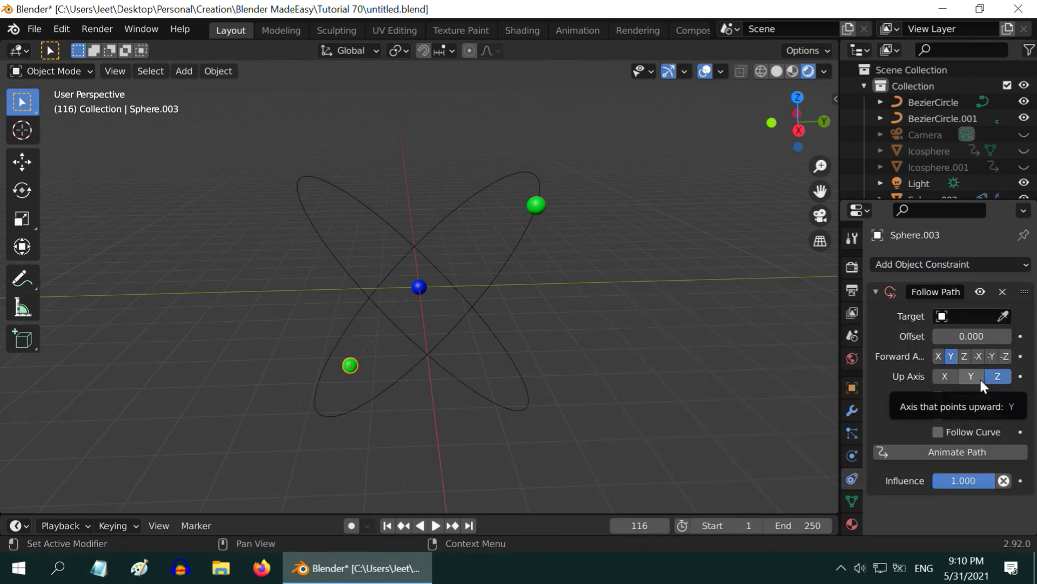
pyautogui.click(949, 317)
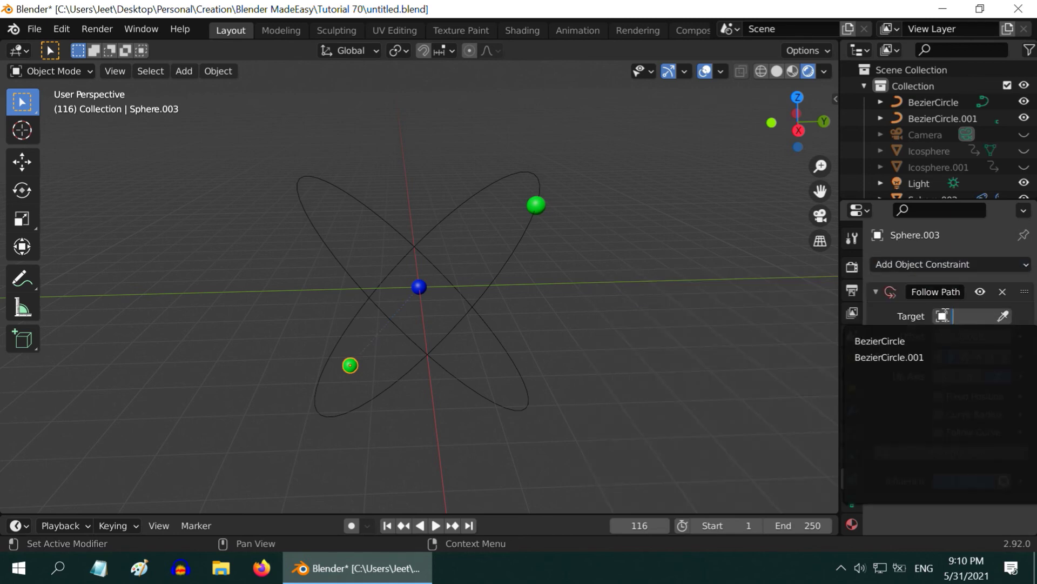
pyautogui.click(918, 358)
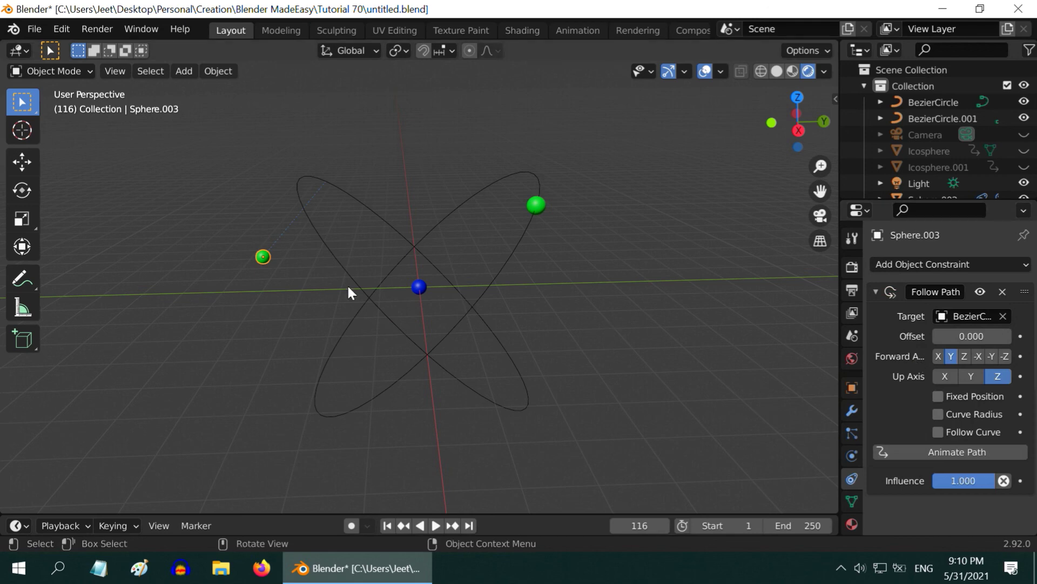
# Set Sphere.003's X, Y and Z location to 0 m so it sits on its path.
pyautogui.click(853, 389)
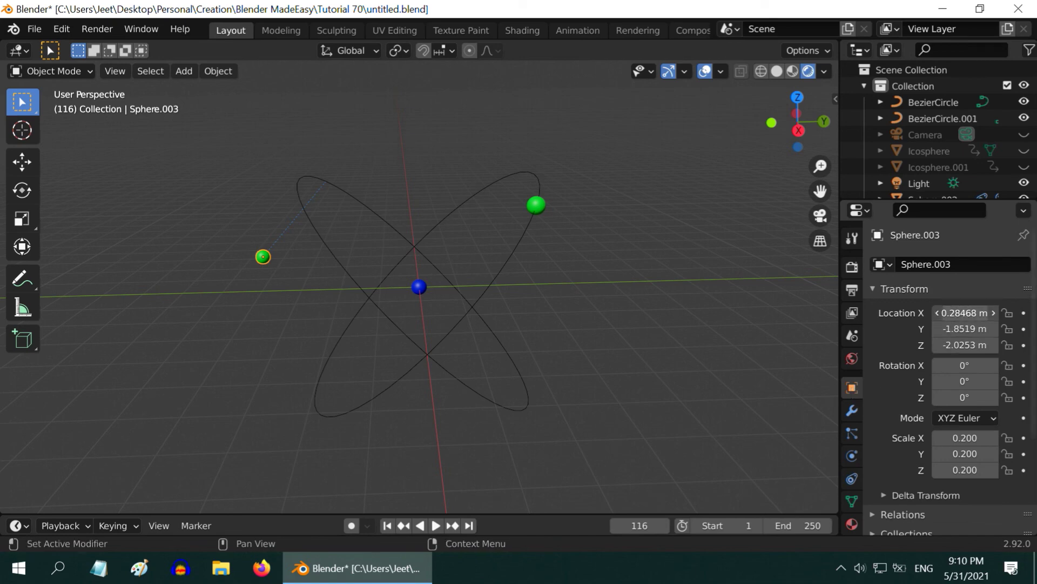
pyautogui.moveTo(965, 313); pyautogui.dragTo(964, 345)
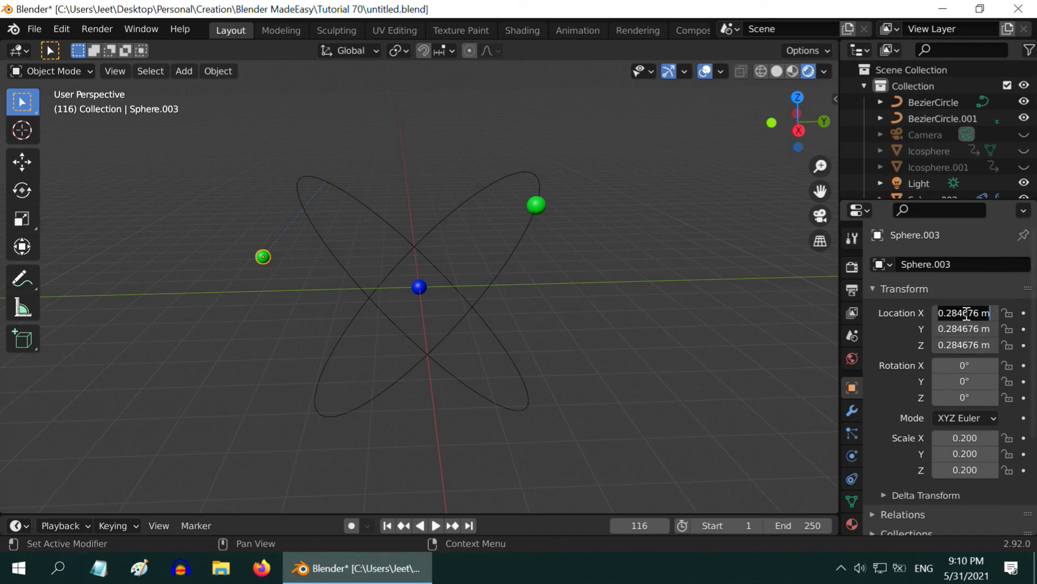
pyautogui.write('0')
pyautogui.press('Return')
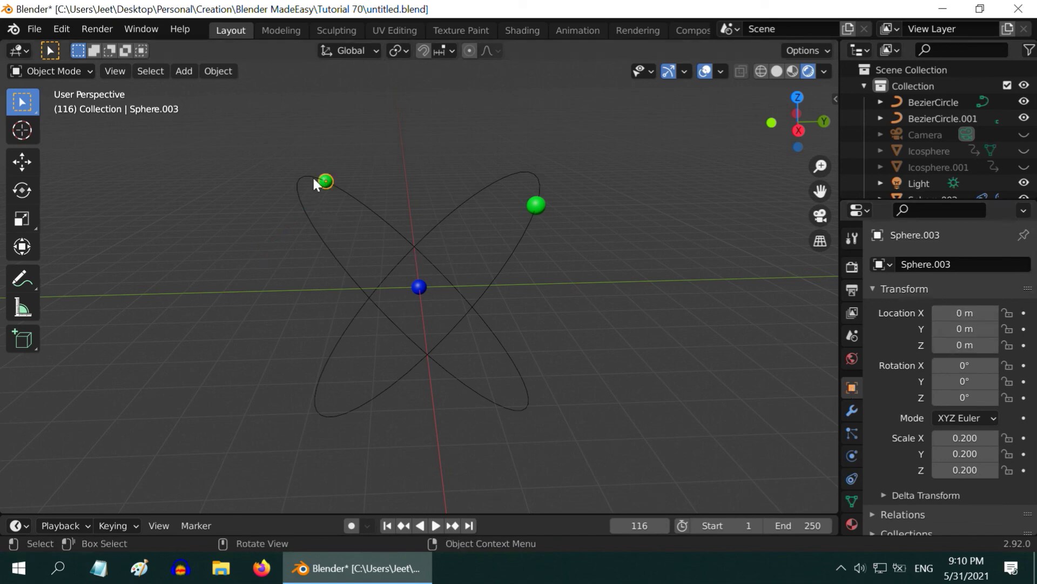
# Enable Follow Curve in Sphere.003's Follow Path constraint and run Animate Path.
pyautogui.click(851, 477)
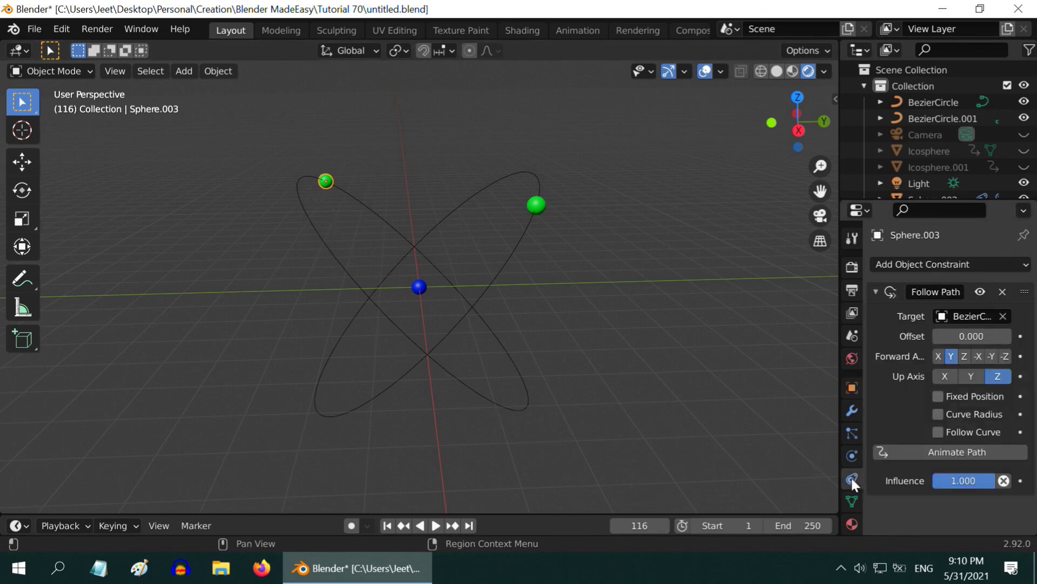
pyautogui.click(951, 431)
pyautogui.click(949, 452)
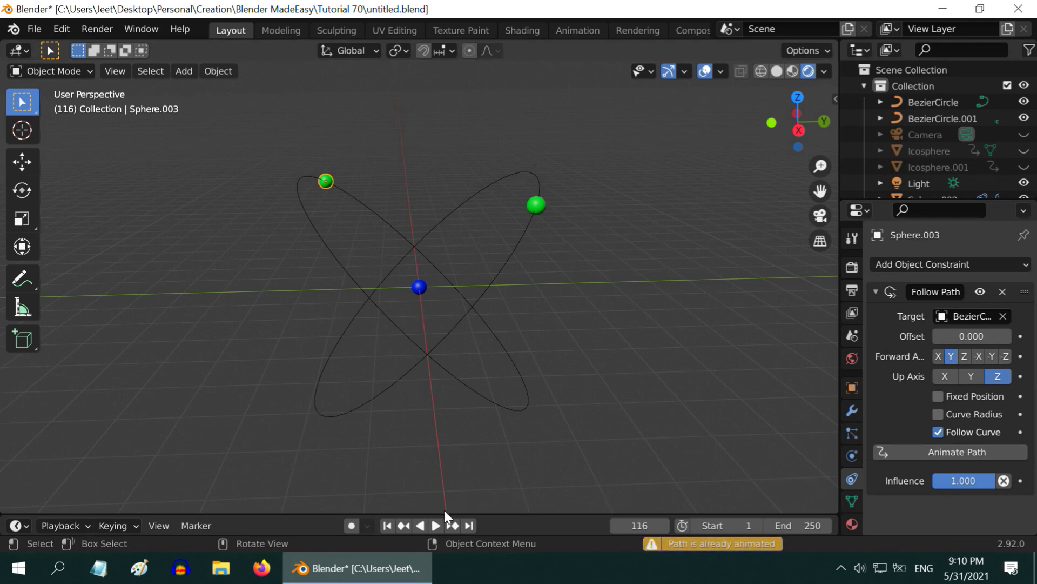
# Play the animation from the first frame and unhide Icosphere and Icosphere.001 to view the whole atom in motion.
pyautogui.click(388, 525)
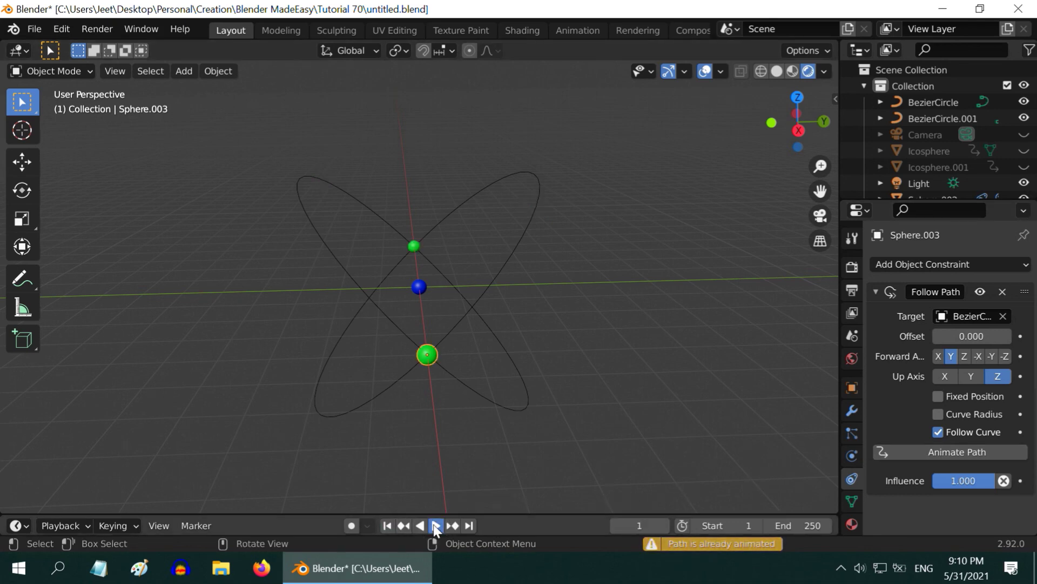
pyautogui.click(435, 525)
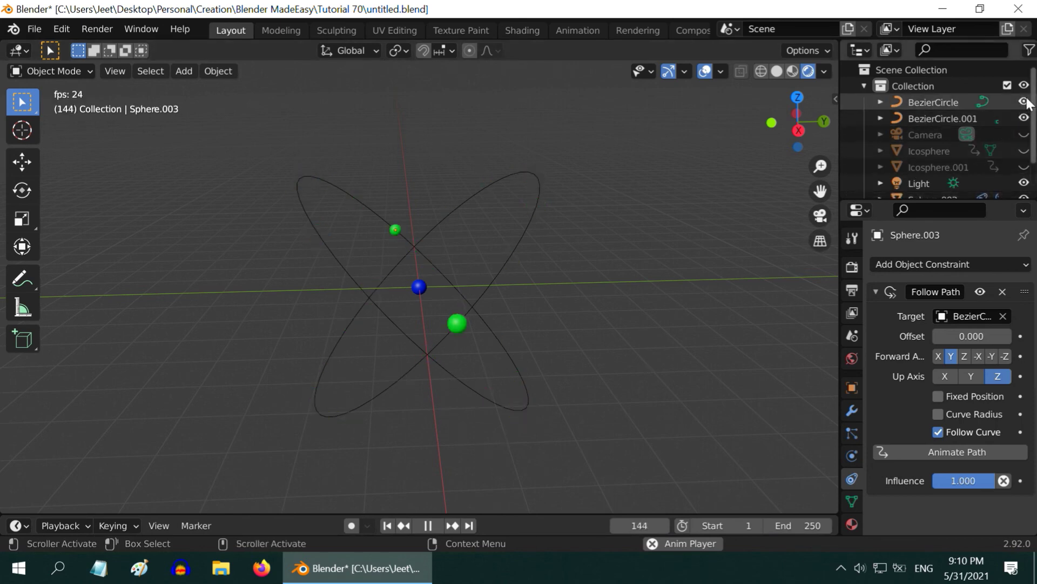
pyautogui.click(1024, 151)
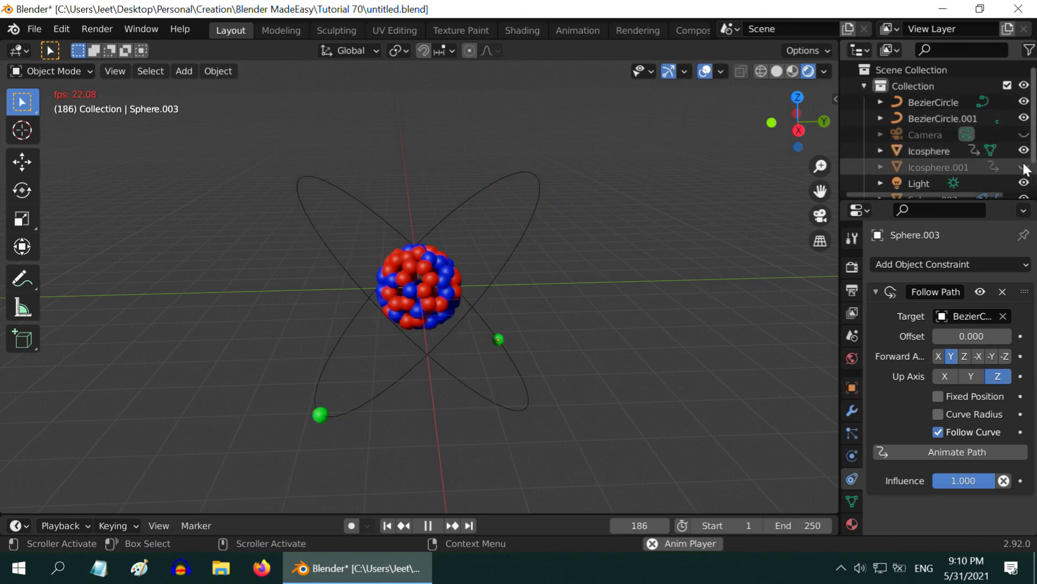
pyautogui.click(1024, 167)
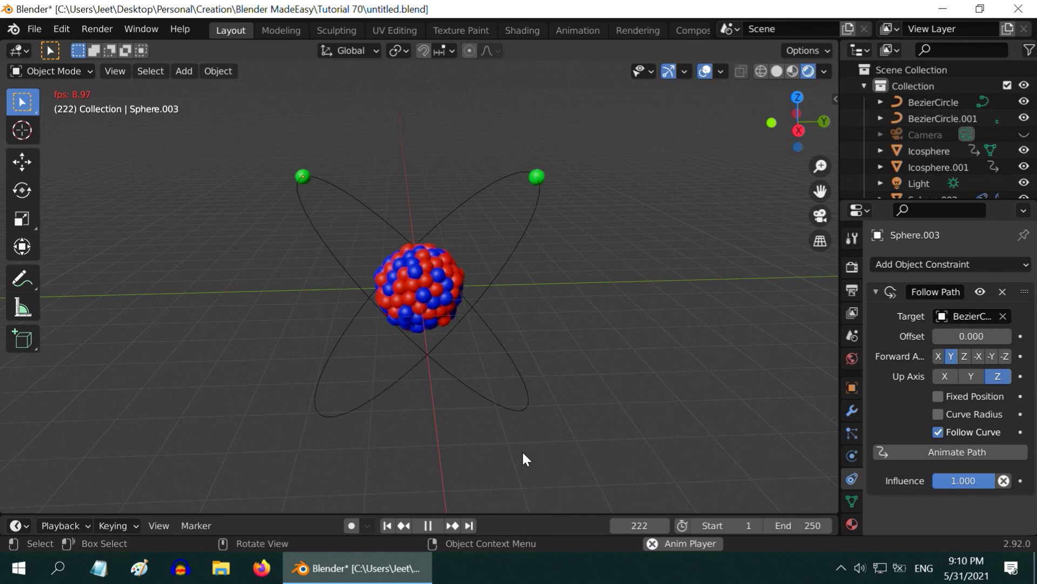
pyautogui.moveTo(514, 442)
pyautogui.mouseDown(button='middle')
pyautogui.moveTo(494, 424)
pyautogui.moveTo(501, 412)
pyautogui.moveTo(521, 442)
pyautogui.mouseUp(button='middle')
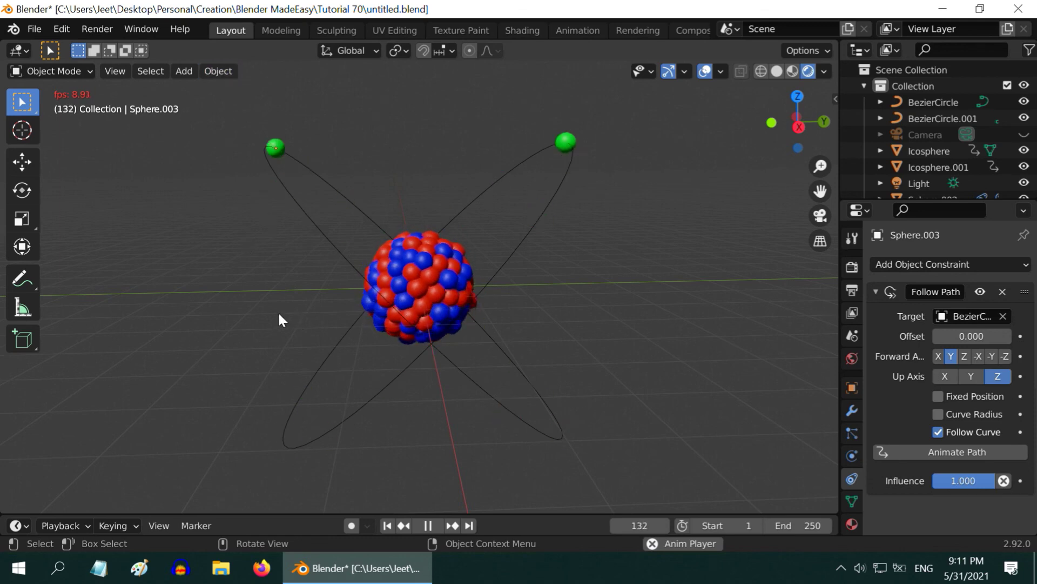
# Show the Convert To options for objects.
pyautogui.click(220, 72)
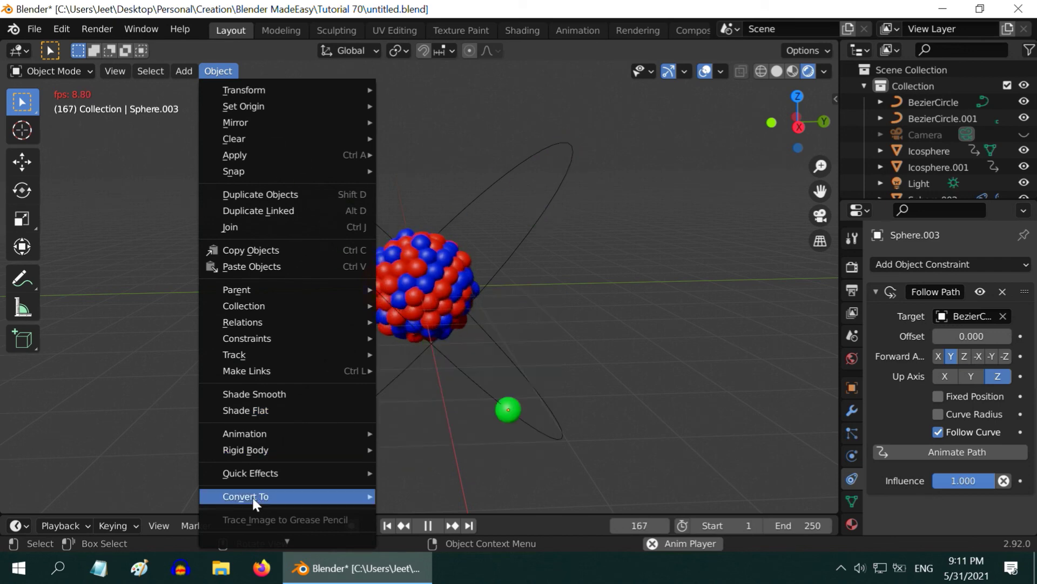
pyautogui.moveTo(255, 502)
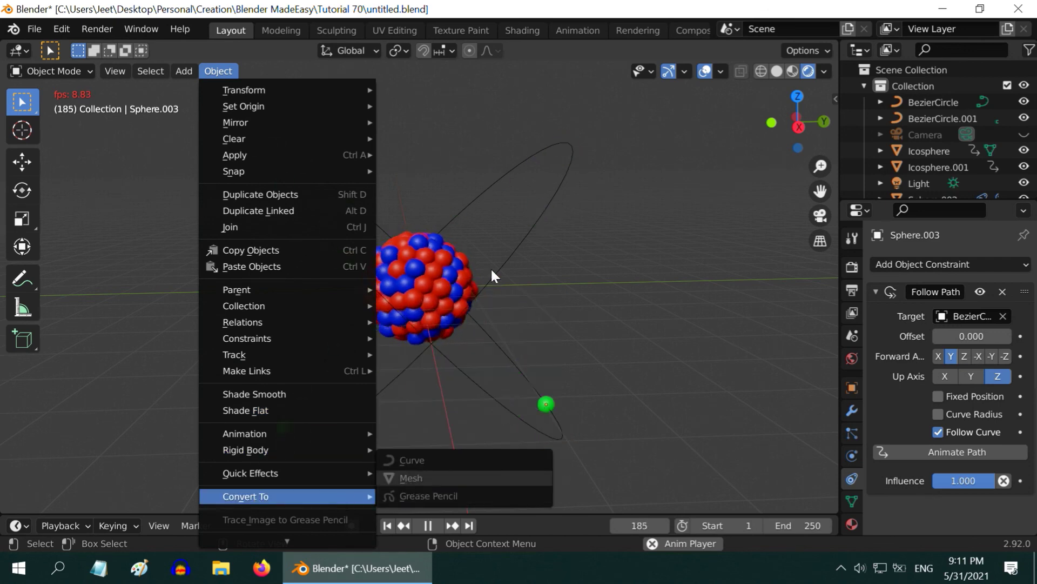